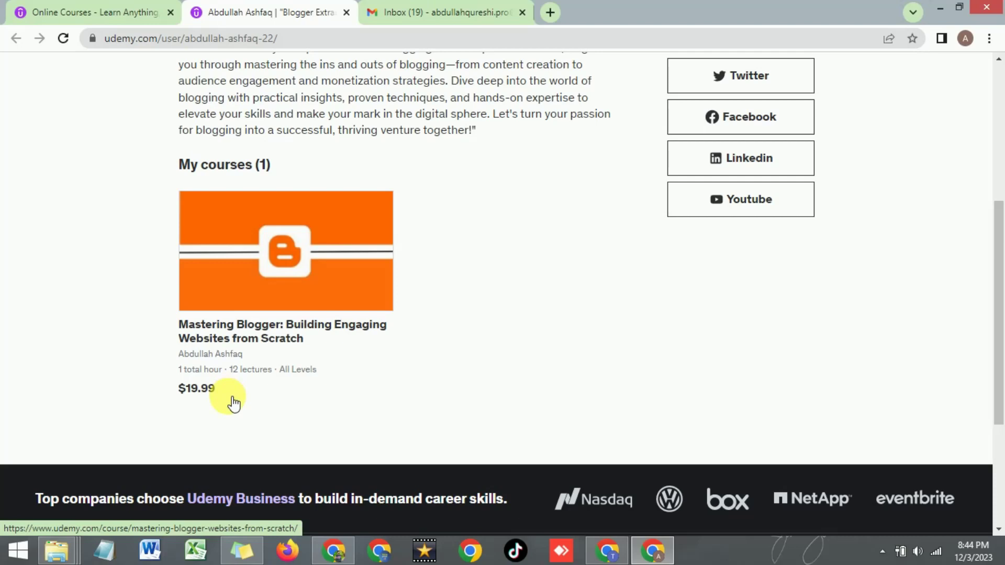
Step: Switch to the Gmail inbox and read the email about the Udemy course being approved
{"action": "left_click", "coordinate": [398, 12]}
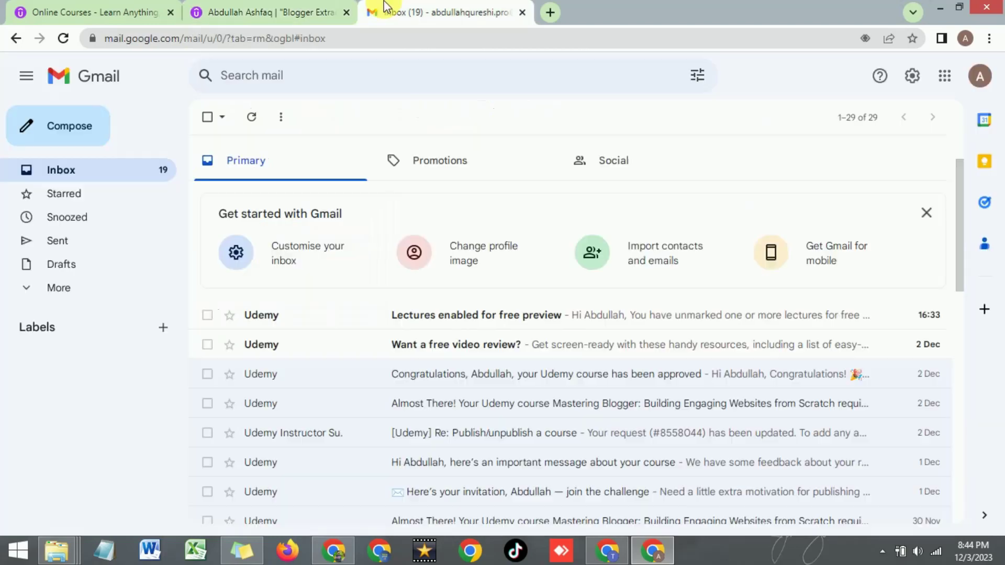
{"action": "left_click", "coordinate": [269, 12]}
{"action": "left_click", "coordinate": [390, 7]}
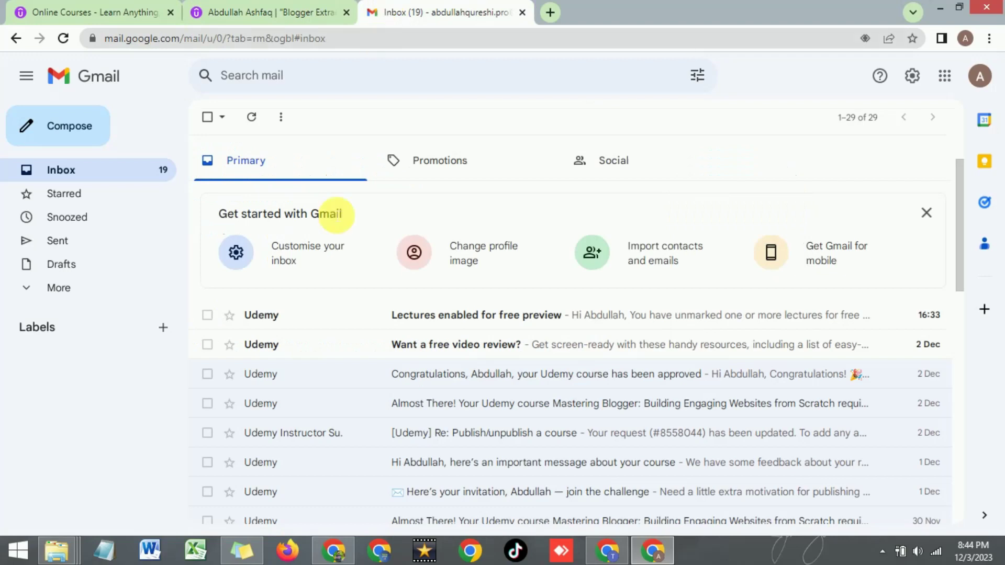
{"action": "left_click", "coordinate": [460, 381]}
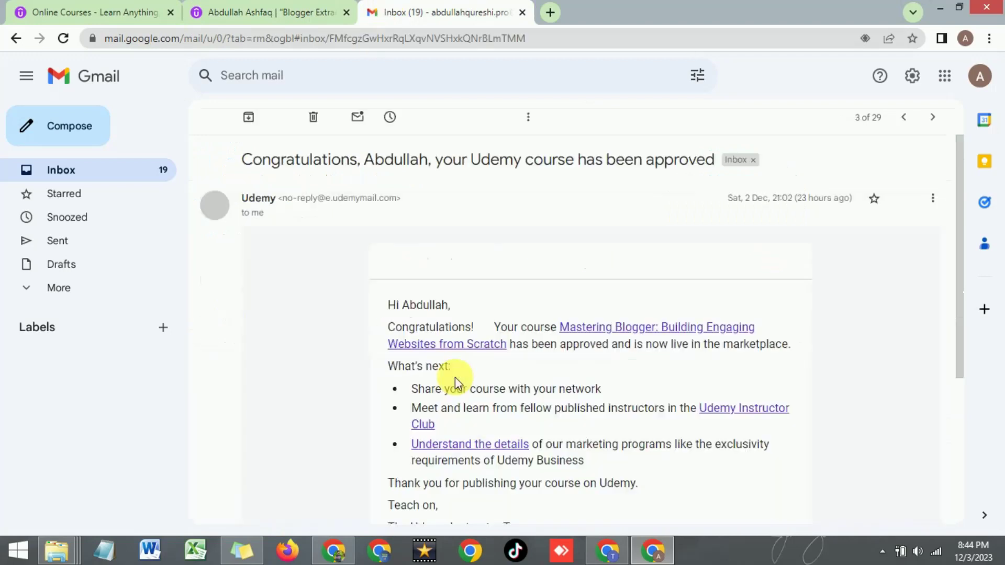
{"action": "left_click_drag", "start_coordinate": [728, 199], "coordinate": [758, 205]}
{"action": "left_click", "coordinate": [686, 205]}
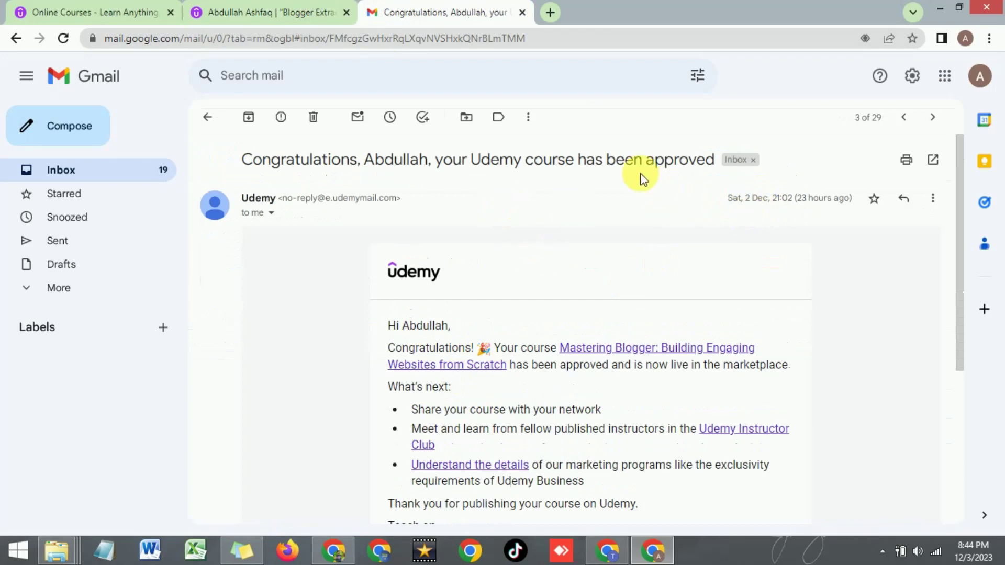
{"action": "scroll", "coordinate": [478, 254], "scroll_direction": "down", "scroll_amount": 1}
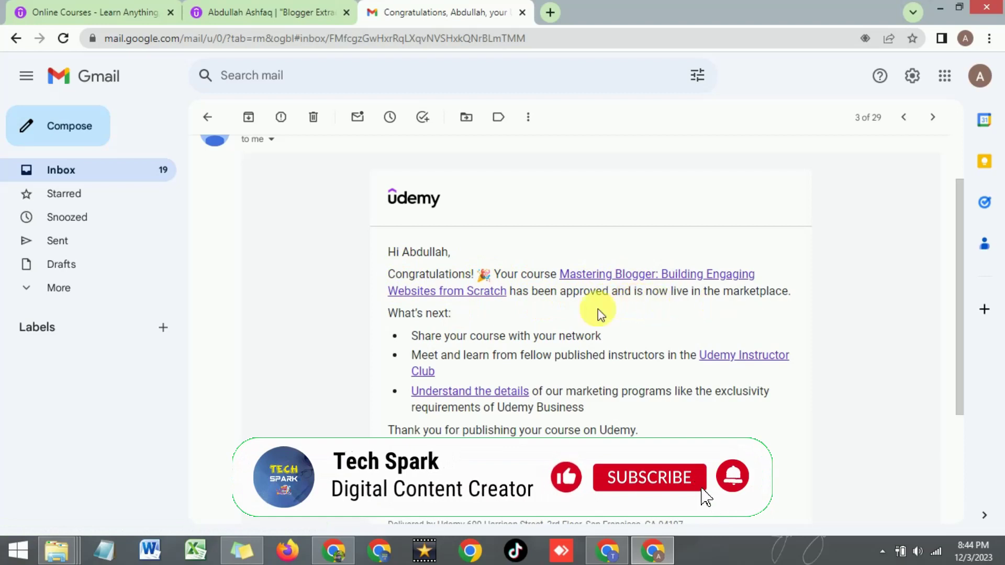
{"action": "scroll", "coordinate": [539, 306], "scroll_direction": "up", "scroll_amount": 1}
{"action": "scroll", "coordinate": [524, 293], "scroll_direction": "down", "scroll_amount": 1}
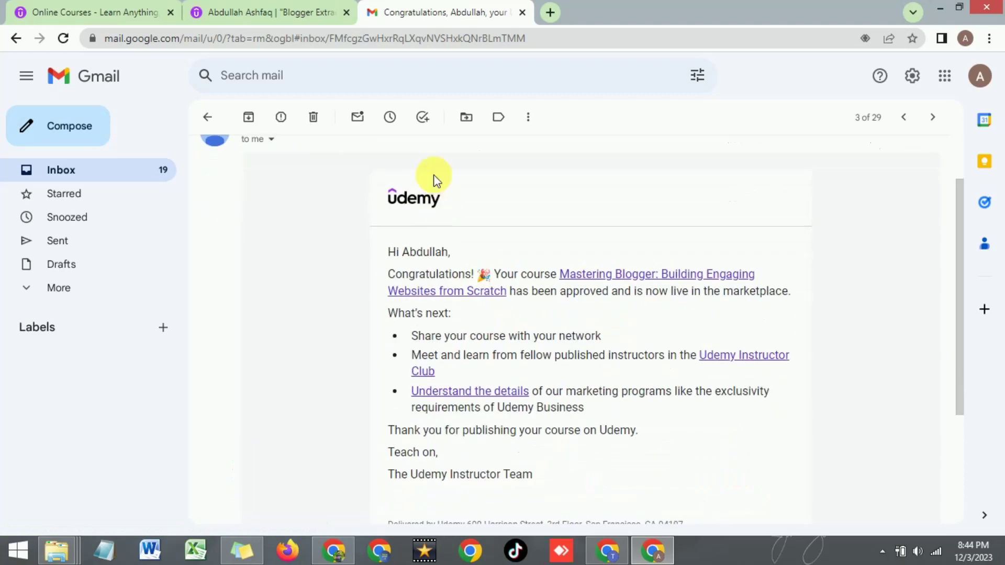
Step: Return to the Udemy instructor profile and review its biography, statistics and course listing
{"action": "left_click", "coordinate": [288, 7]}
{"action": "scroll", "coordinate": [382, 276], "scroll_direction": "down", "scroll_amount": 4}
{"action": "scroll", "coordinate": [371, 263], "scroll_direction": "up", "scroll_amount": 4}
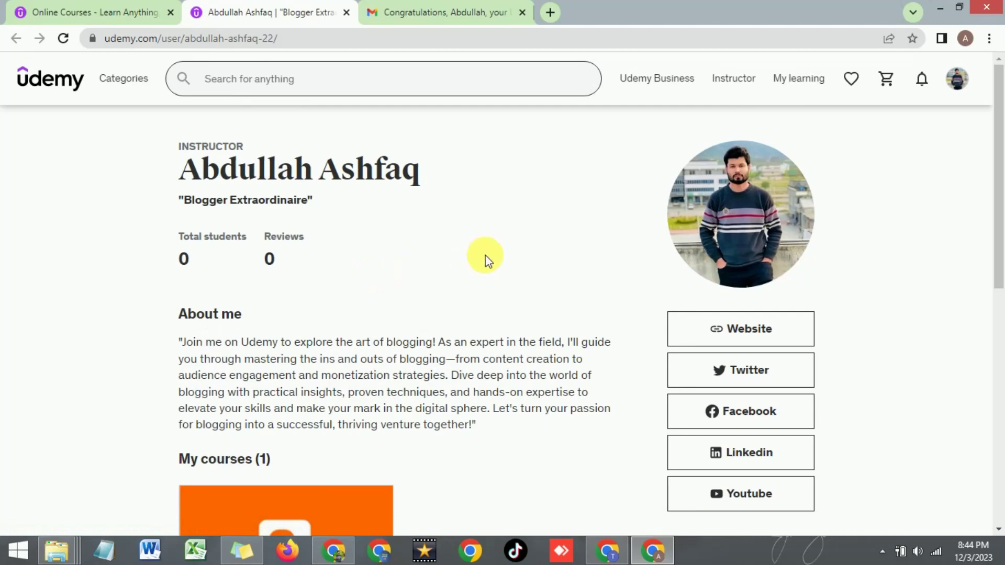
{"action": "scroll", "coordinate": [487, 257], "scroll_direction": "down", "scroll_amount": 3}
{"action": "scroll", "coordinate": [490, 255], "scroll_direction": "up", "scroll_amount": 3}
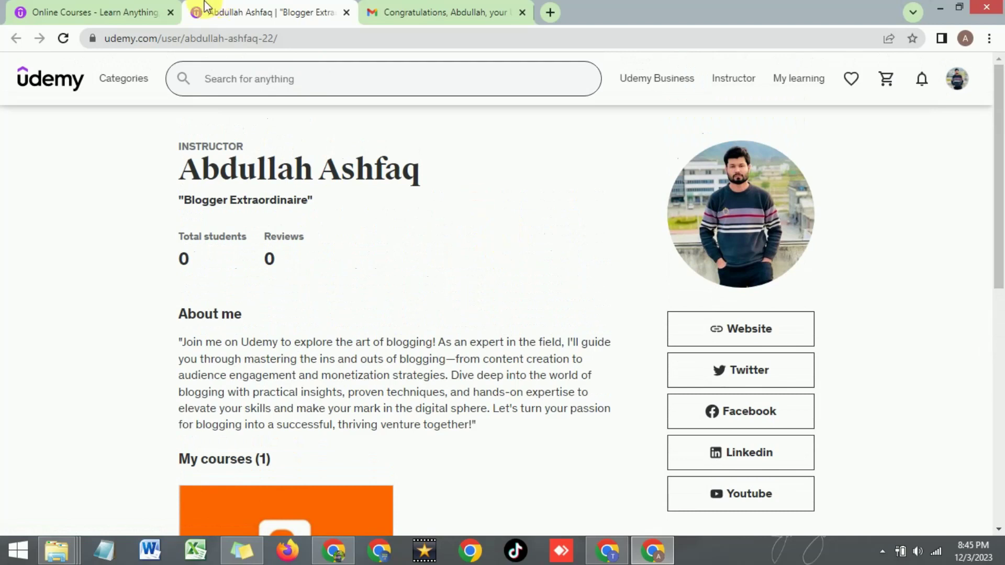
Step: Switch to the other browser window, open Udemy's sign-up form and fill in the full name and email address
{"action": "left_click", "coordinate": [609, 554]}
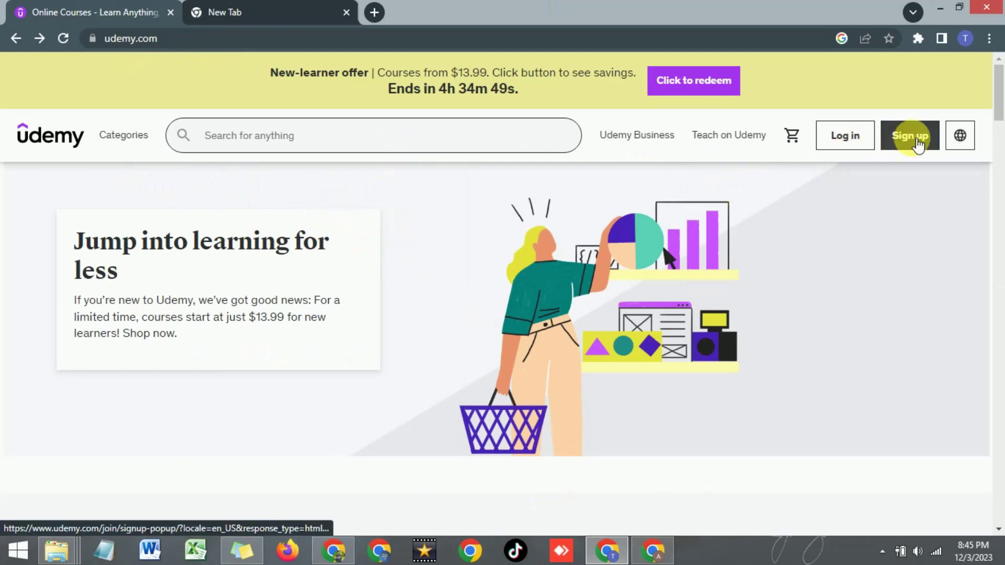
{"action": "left_click", "coordinate": [912, 139]}
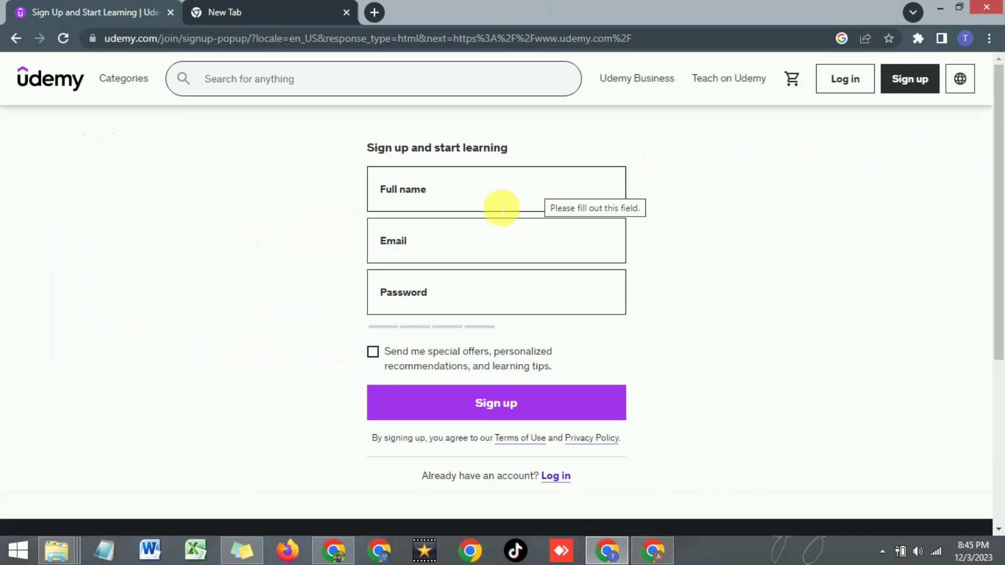
{"action": "left_click", "coordinate": [501, 208]}
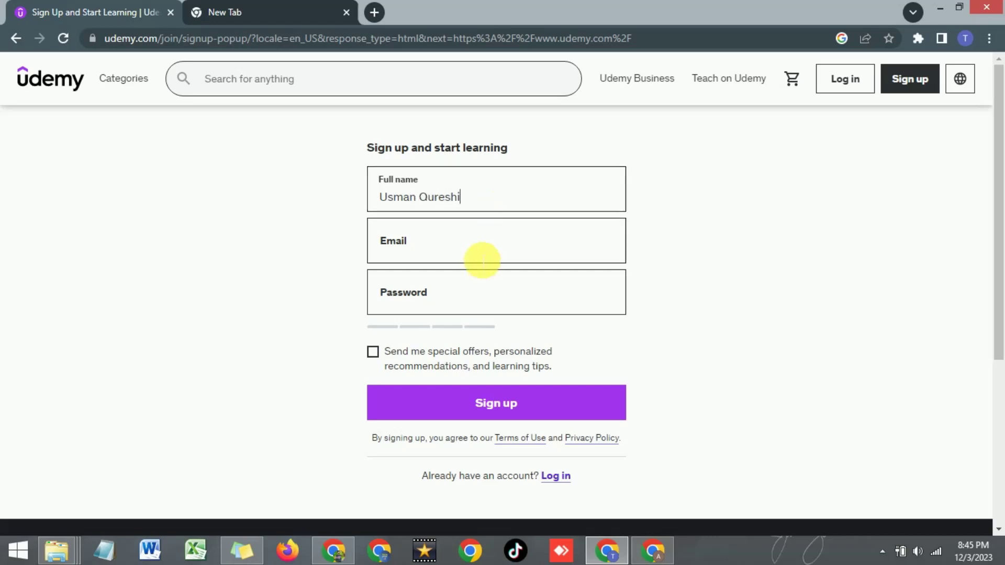
{"action": "left_click", "coordinate": [482, 260]}
{"action": "left_click", "coordinate": [473, 285]}
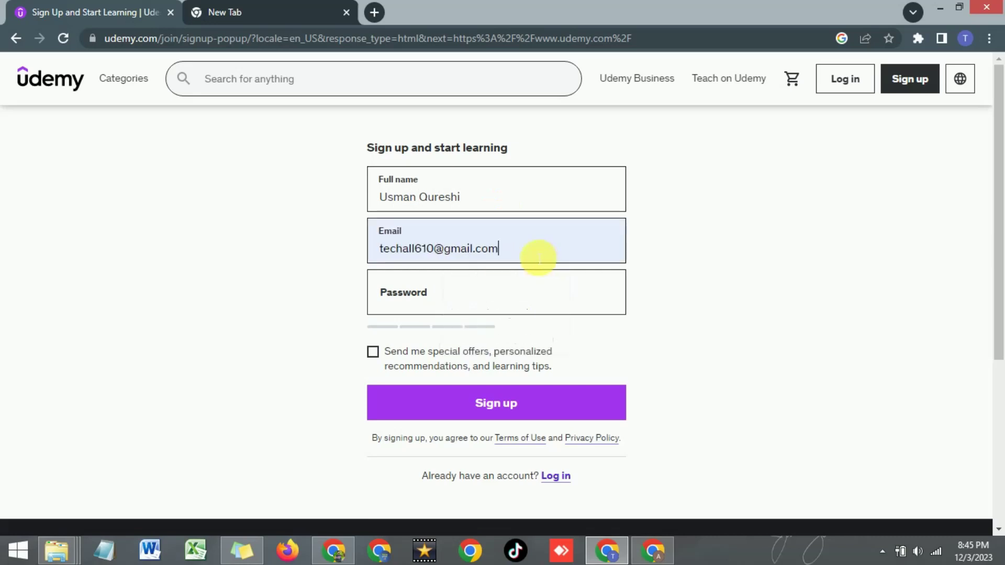
Step: Enter the account password and submit the Udemy sign-up form, declining to save the password in the browser
{"action": "left_click", "coordinate": [416, 307]}
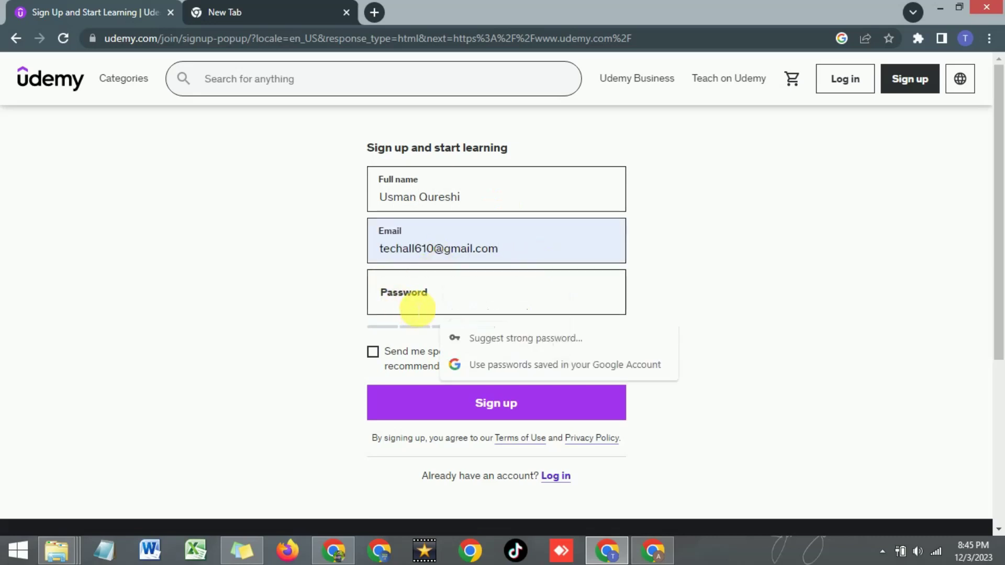
{"action": "type", "text": "•••••••"}
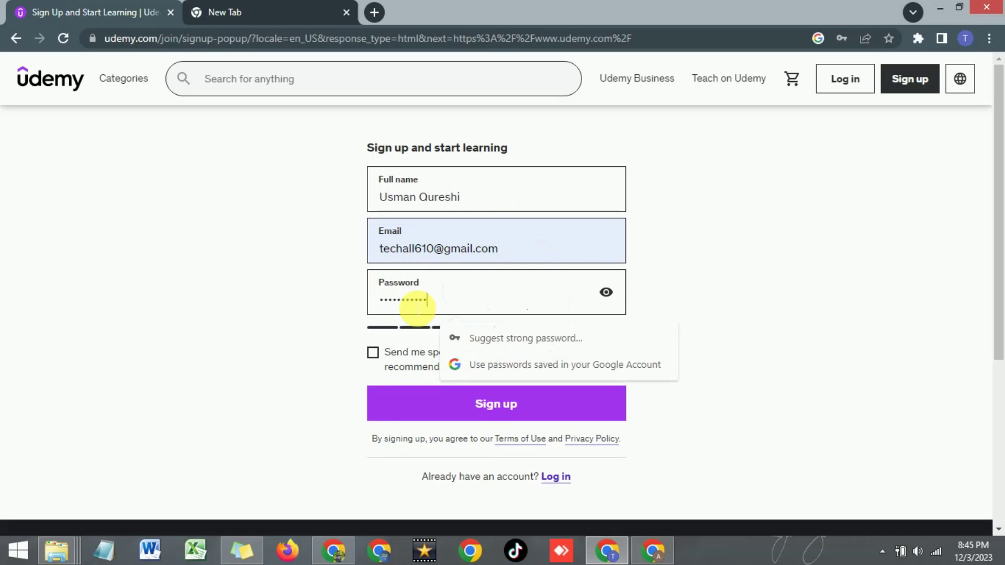
{"action": "left_click", "coordinate": [733, 288]}
{"action": "scroll", "coordinate": [305, 299], "scroll_direction": "down", "scroll_amount": 1}
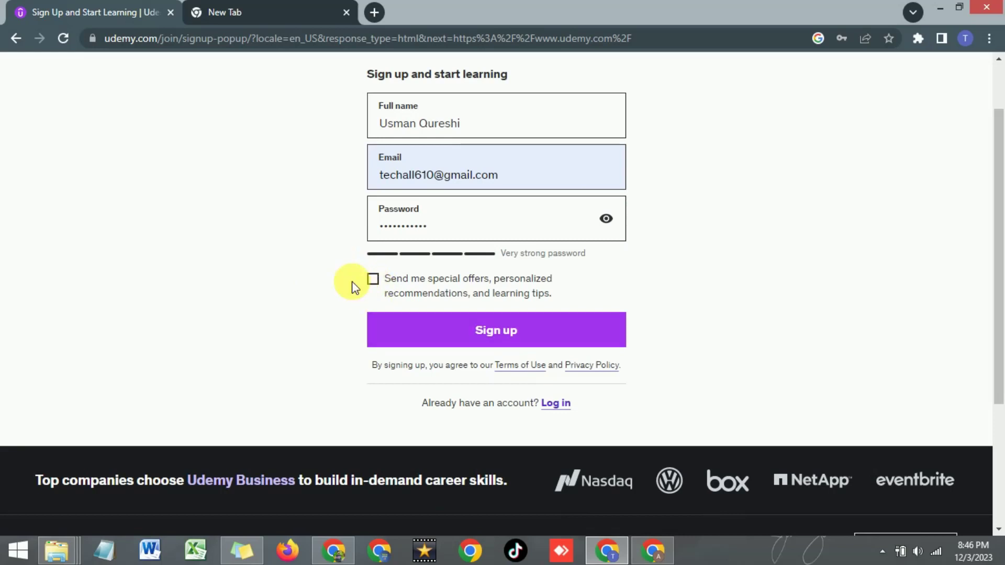
{"action": "left_click", "coordinate": [500, 339]}
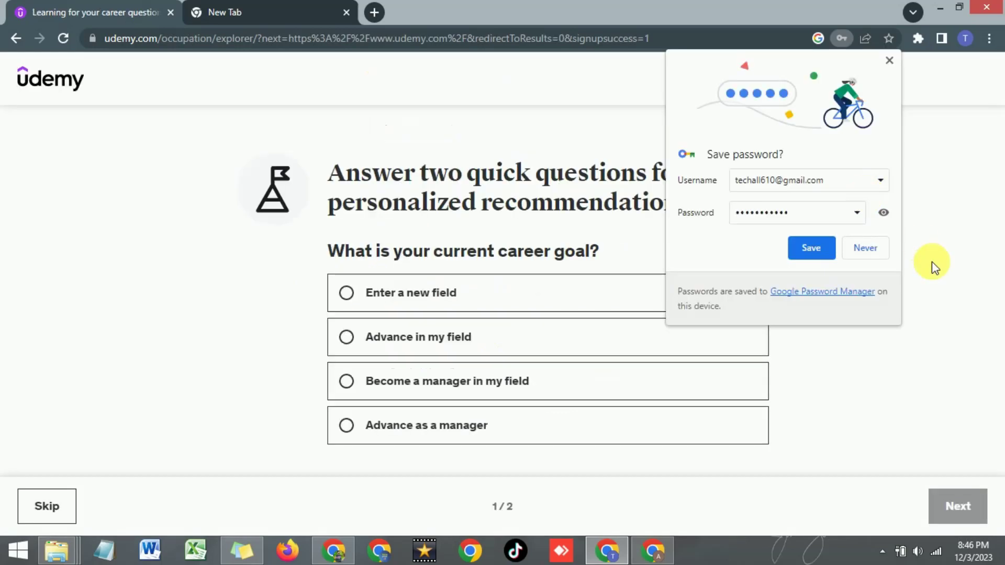
{"action": "left_click", "coordinate": [867, 250]}
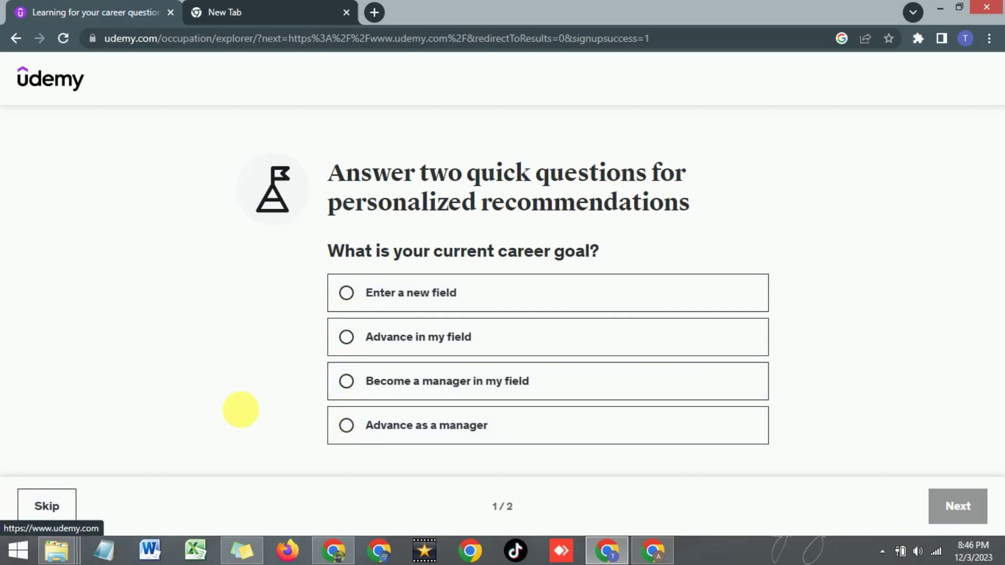
Step: Complete the career questionnaire with the goal "Enter a new field" and the profession Web Designer from the Design field
{"action": "left_click", "coordinate": [350, 298]}
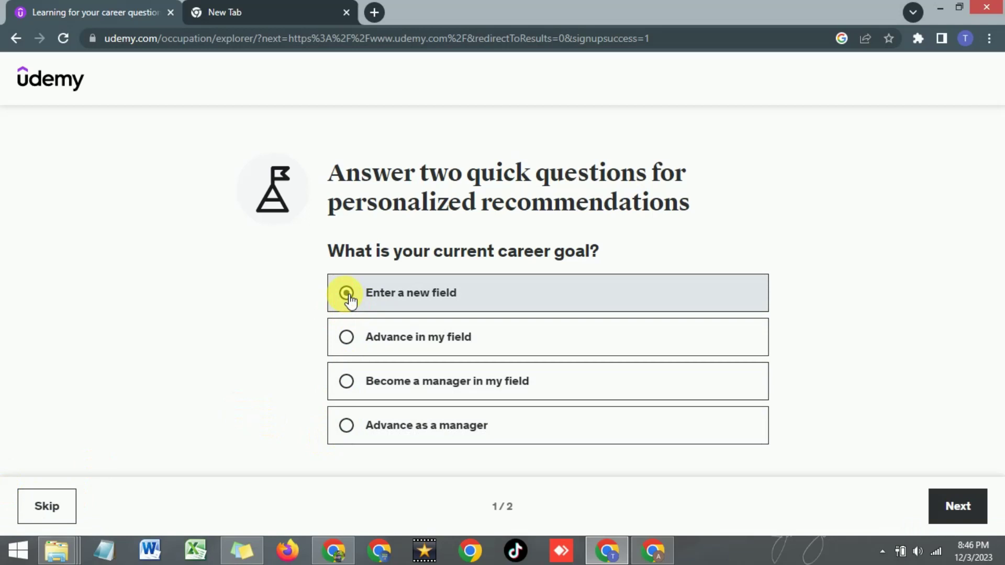
{"action": "left_click", "coordinate": [962, 510]}
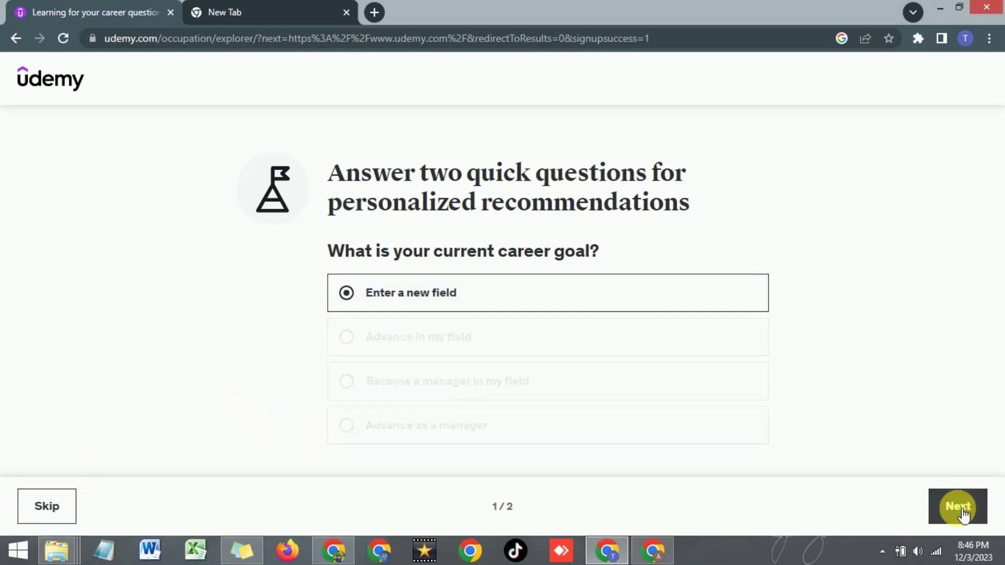
{"action": "scroll", "coordinate": [535, 389], "scroll_direction": "down", "scroll_amount": 3}
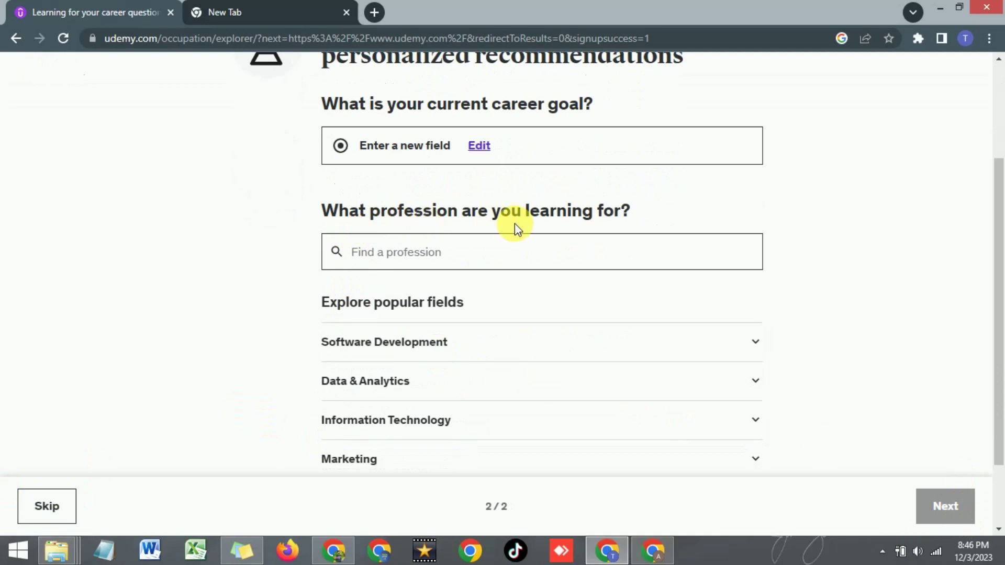
{"action": "scroll", "coordinate": [491, 270], "scroll_direction": "down", "scroll_amount": 2}
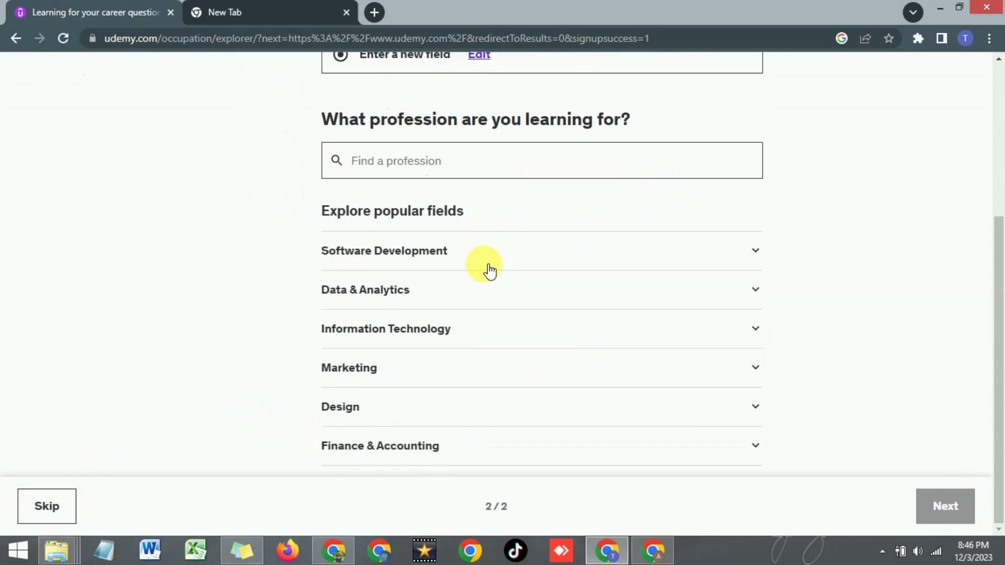
{"action": "left_click", "coordinate": [444, 407]}
{"action": "scroll", "coordinate": [523, 335], "scroll_direction": "down", "scroll_amount": 3}
{"action": "left_click", "coordinate": [462, 408]}
{"action": "left_click", "coordinate": [939, 506]}
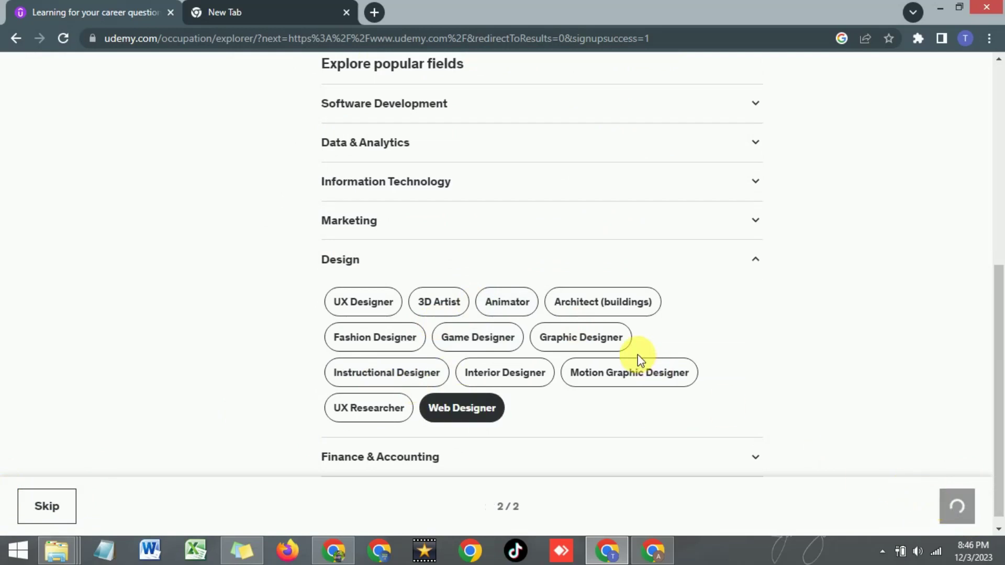
{"action": "left_click", "coordinate": [501, 339]}
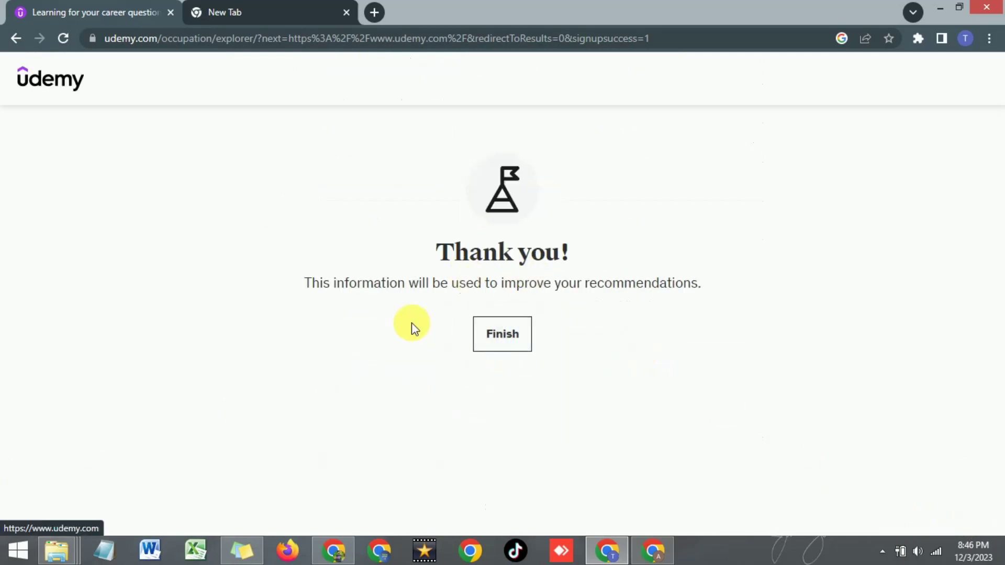
{"action": "left_click", "coordinate": [499, 336]}
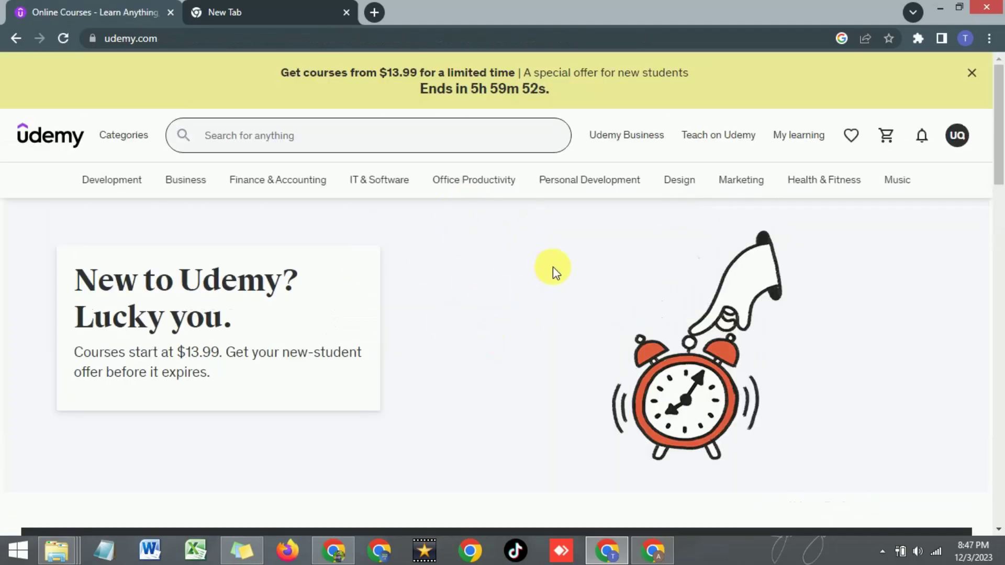
{"action": "mouse_move", "coordinate": [181, 187]}
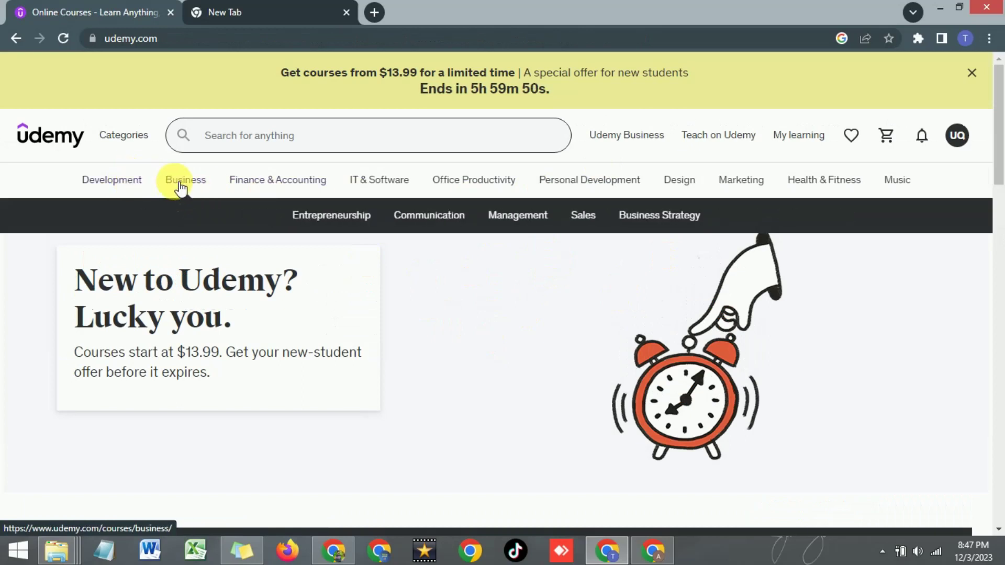
{"action": "mouse_move", "coordinate": [376, 184]}
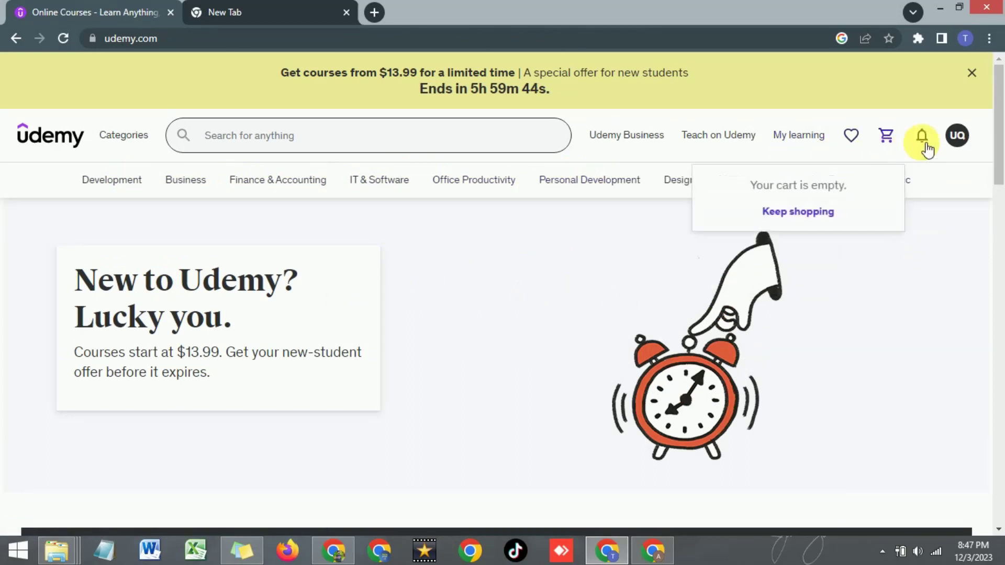
{"action": "mouse_move", "coordinate": [962, 142]}
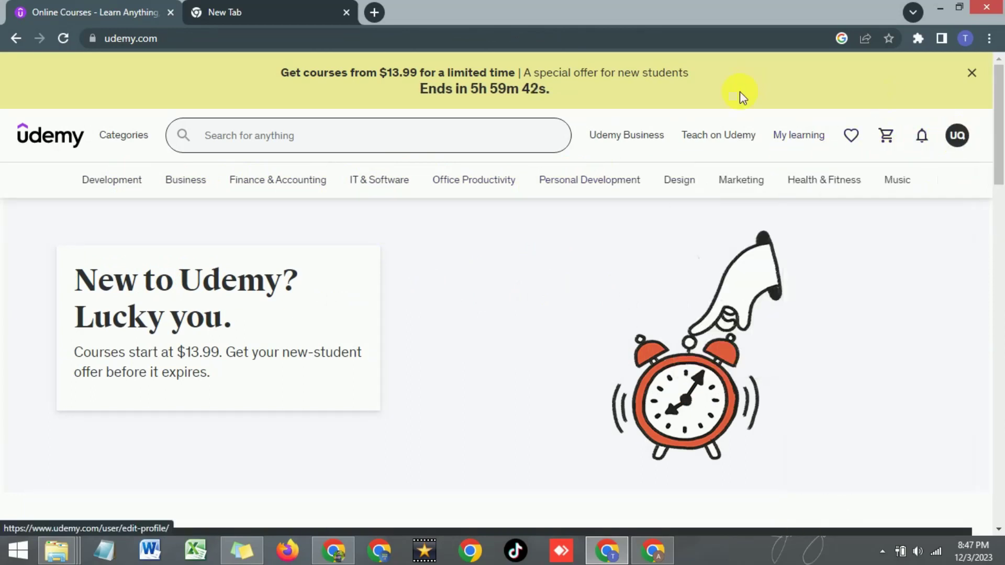
Step: Open the Teach on Udemy page and start the instructor onboarding
{"action": "mouse_move", "coordinate": [713, 137]}
{"action": "mouse_move", "coordinate": [809, 140]}
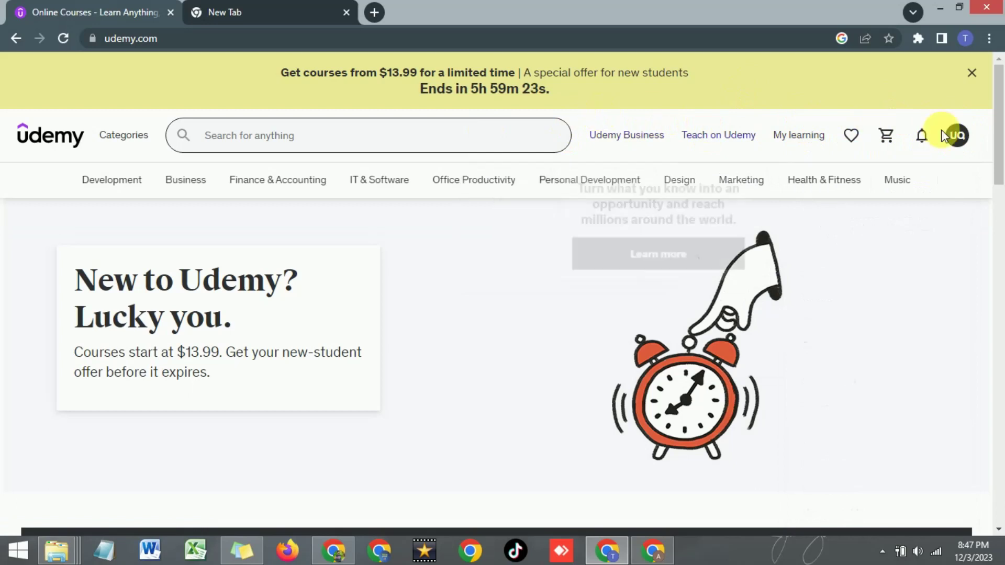
{"action": "left_click", "coordinate": [720, 138]}
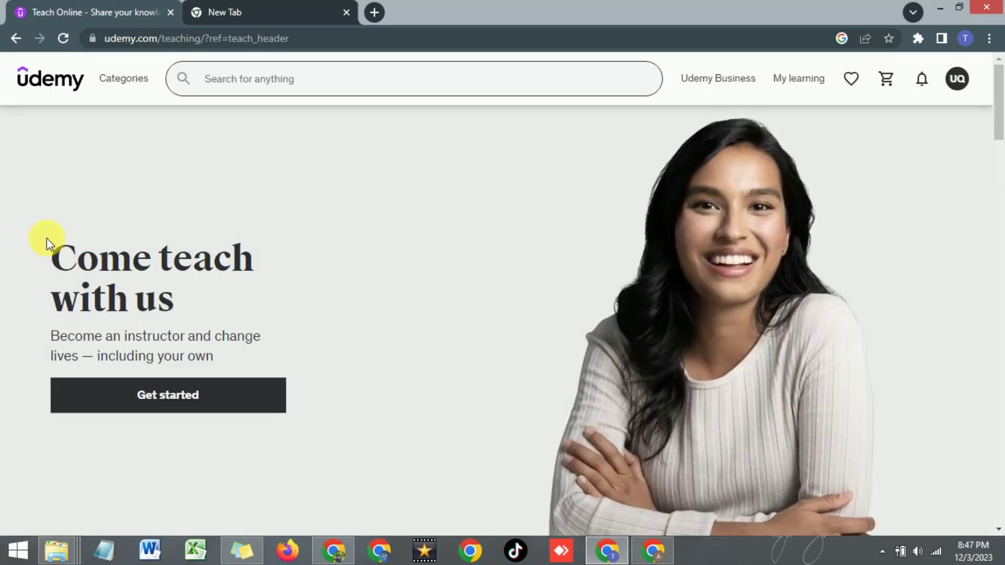
{"action": "left_click", "coordinate": [166, 397]}
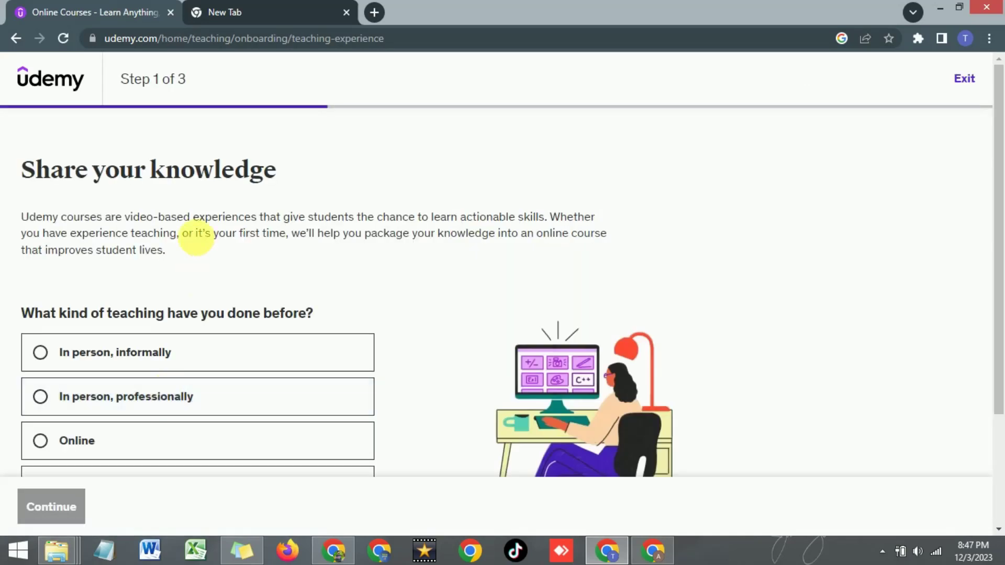
Step: Answer the onboarding question about previous teaching with "Online" and continue to step 2
{"action": "scroll", "coordinate": [199, 245], "scroll_direction": "down", "scroll_amount": 2}
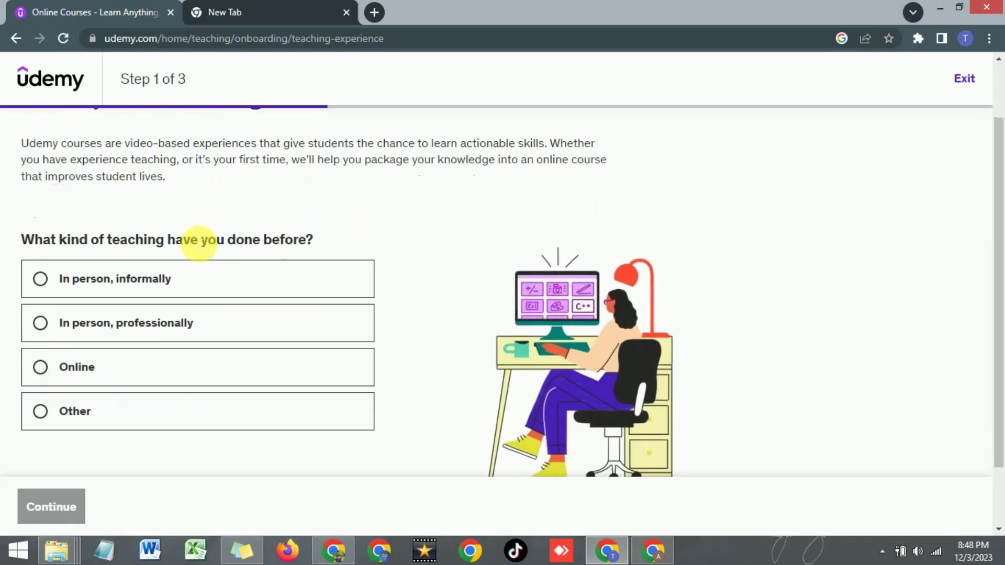
{"action": "scroll", "coordinate": [199, 239], "scroll_direction": "up", "scroll_amount": 2}
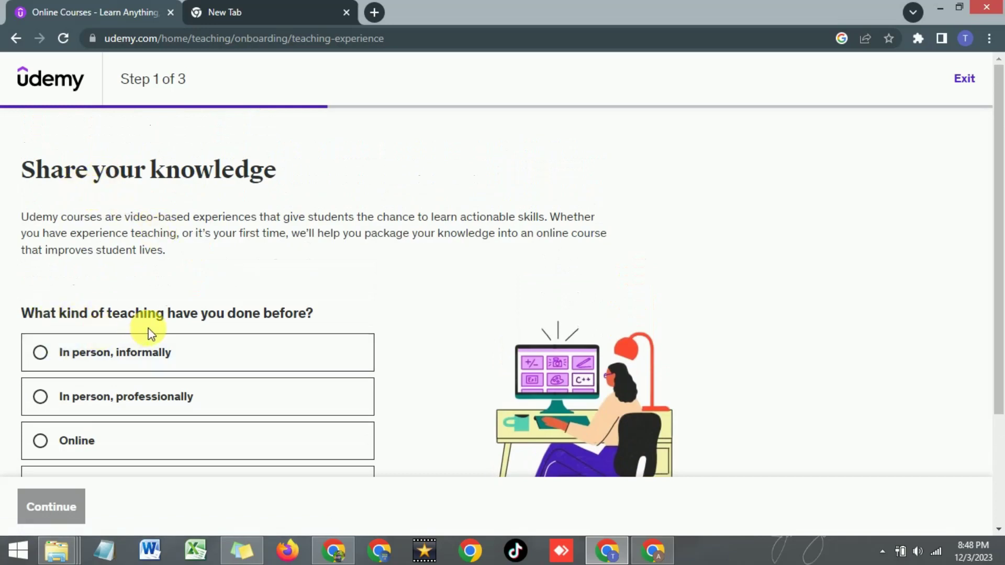
{"action": "scroll", "coordinate": [202, 270], "scroll_direction": "down", "scroll_amount": 2}
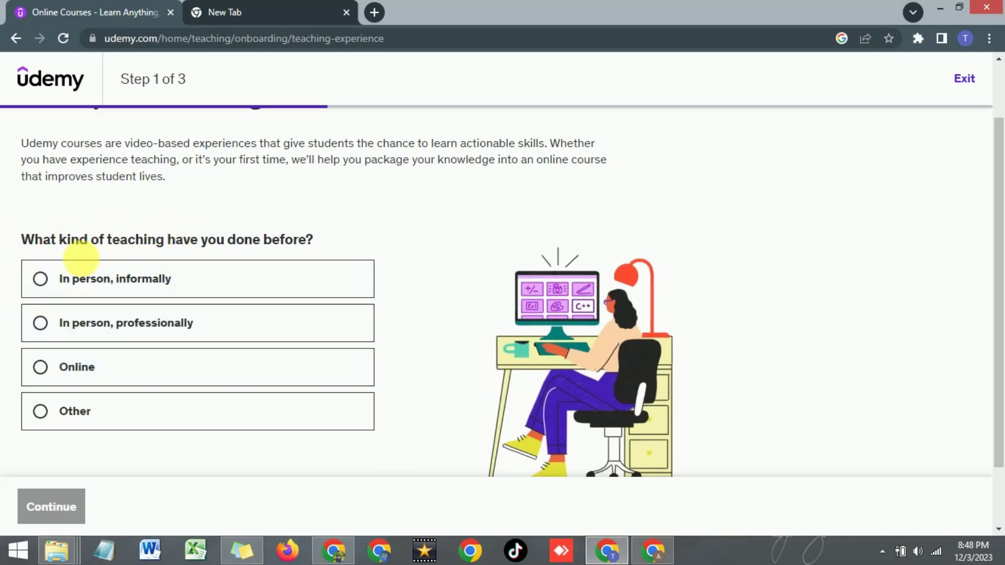
{"action": "left_click", "coordinate": [41, 369]}
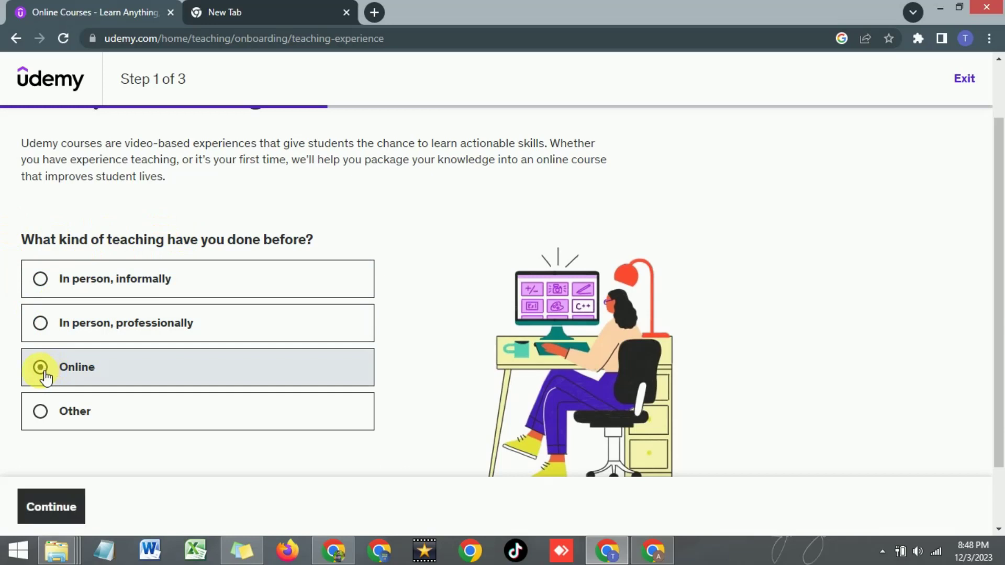
{"action": "left_click", "coordinate": [68, 506]}
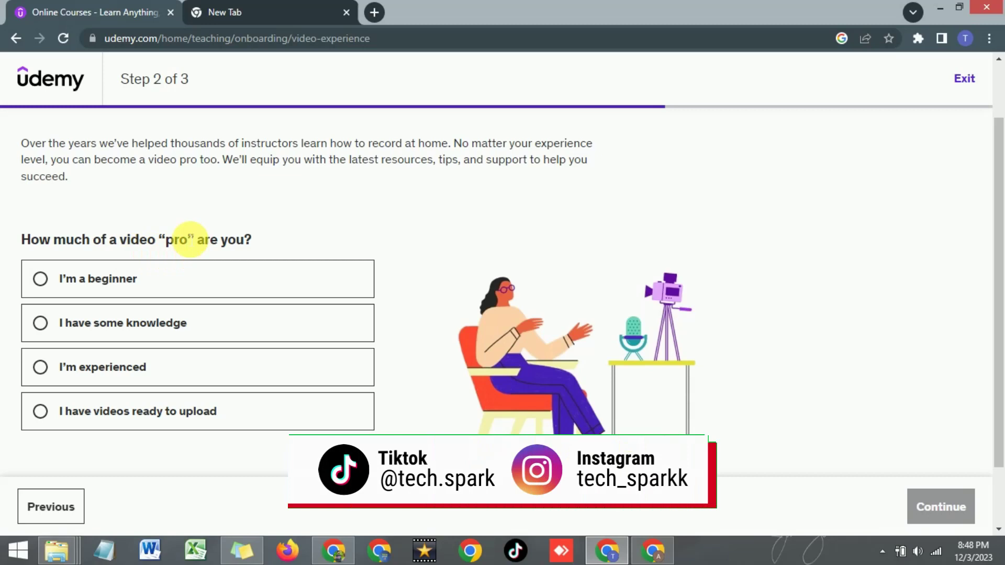
Step: Finish the instructor onboarding by answering "I have videos ready to upload" for video experience and "I have a small following" for audience
{"action": "scroll", "coordinate": [189, 241], "scroll_direction": "down", "scroll_amount": 2}
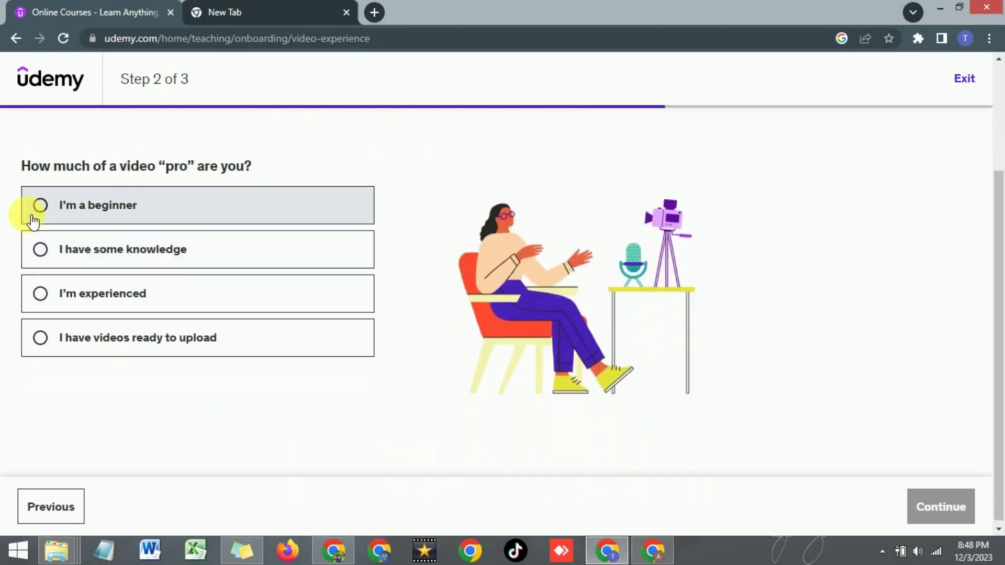
{"action": "left_click", "coordinate": [45, 341]}
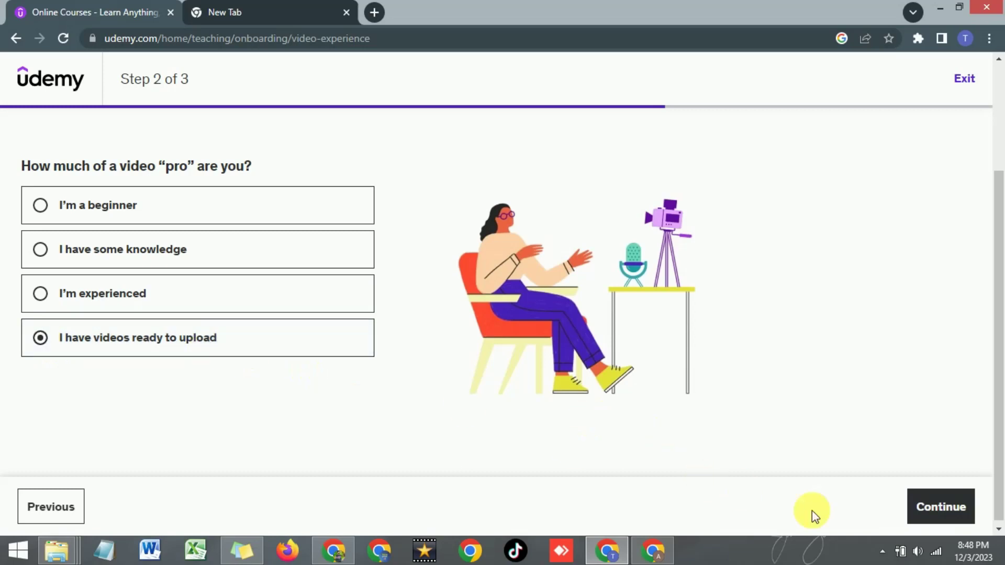
{"action": "left_click", "coordinate": [927, 510]}
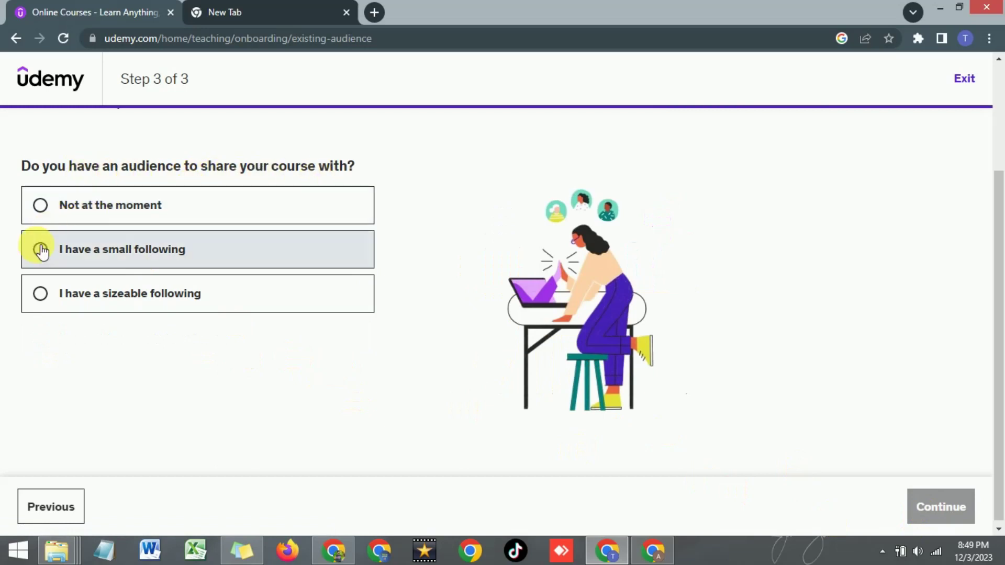
{"action": "left_click", "coordinate": [39, 261]}
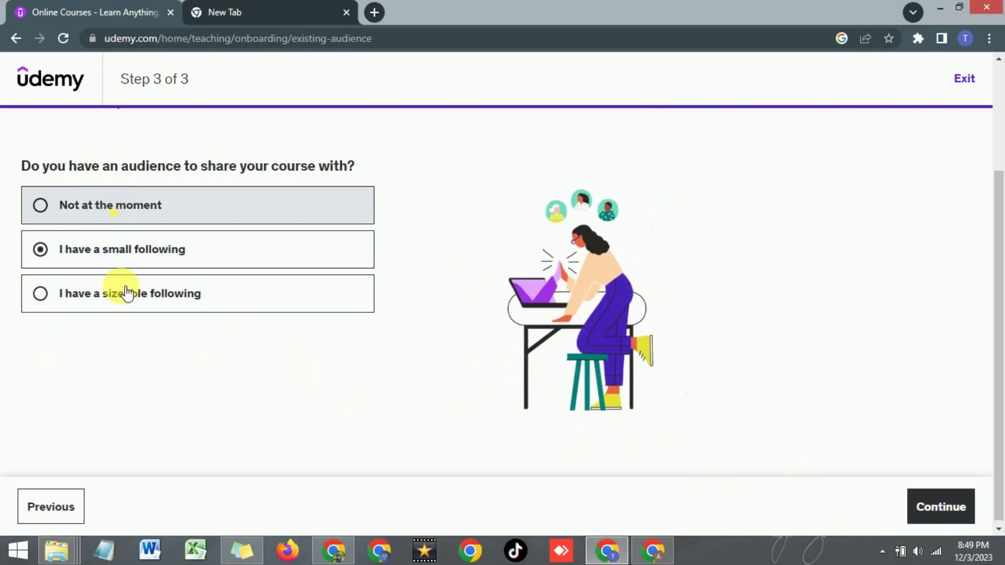
{"action": "left_click", "coordinate": [931, 507]}
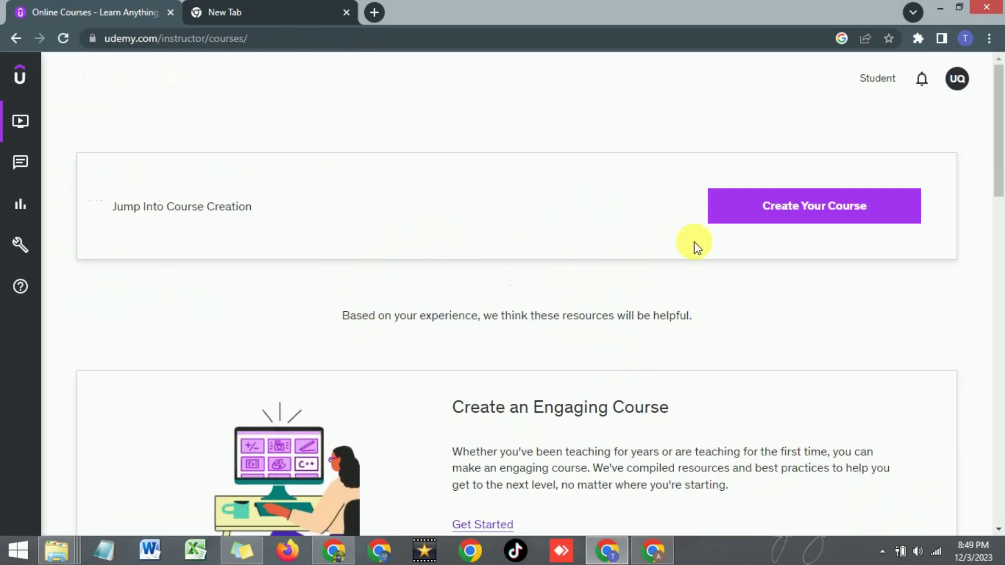
Step: Start creating a new course, choose "Course" as its type and continue to the title step
{"action": "left_click", "coordinate": [754, 210]}
{"action": "scroll", "coordinate": [583, 272], "scroll_direction": "down", "scroll_amount": 5}
{"action": "scroll", "coordinate": [579, 266], "scroll_direction": "up", "scroll_amount": 4}
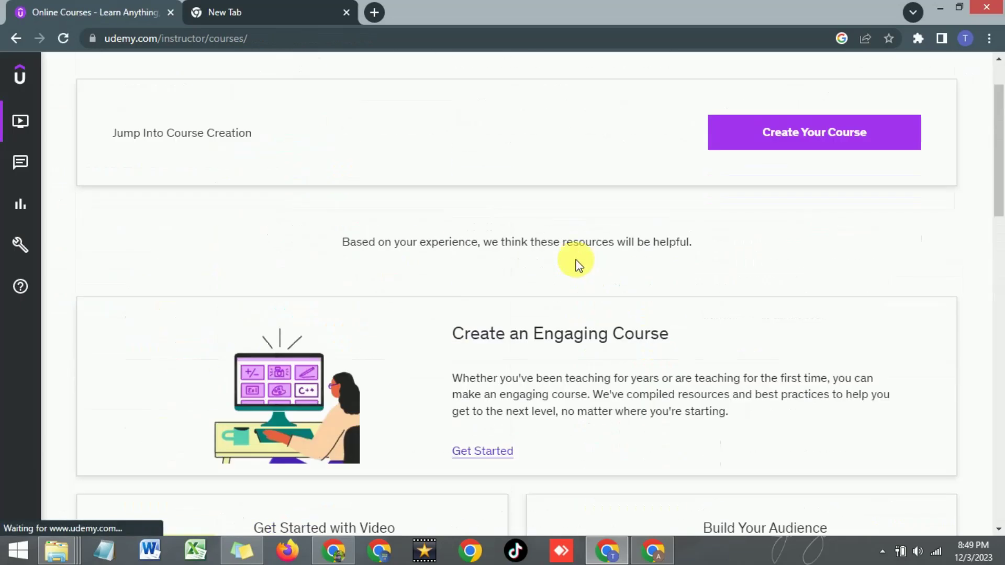
{"action": "left_click", "coordinate": [769, 134]}
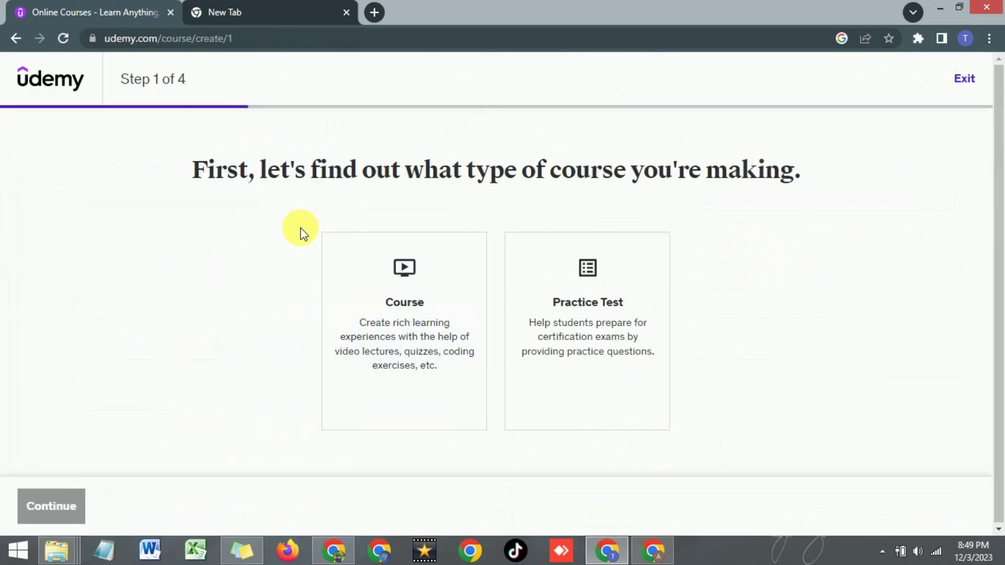
{"action": "left_click", "coordinate": [399, 316]}
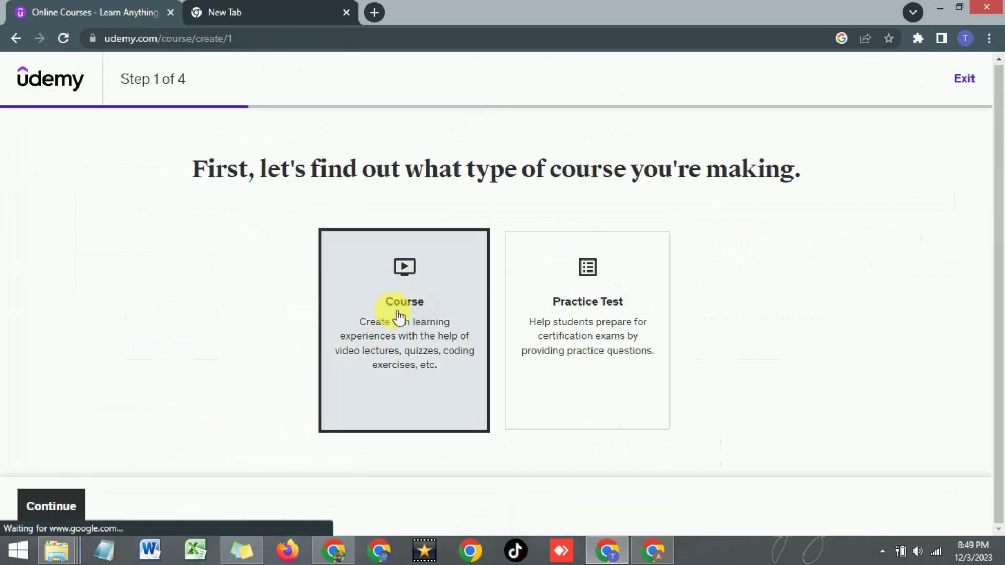
{"action": "left_click", "coordinate": [56, 506]}
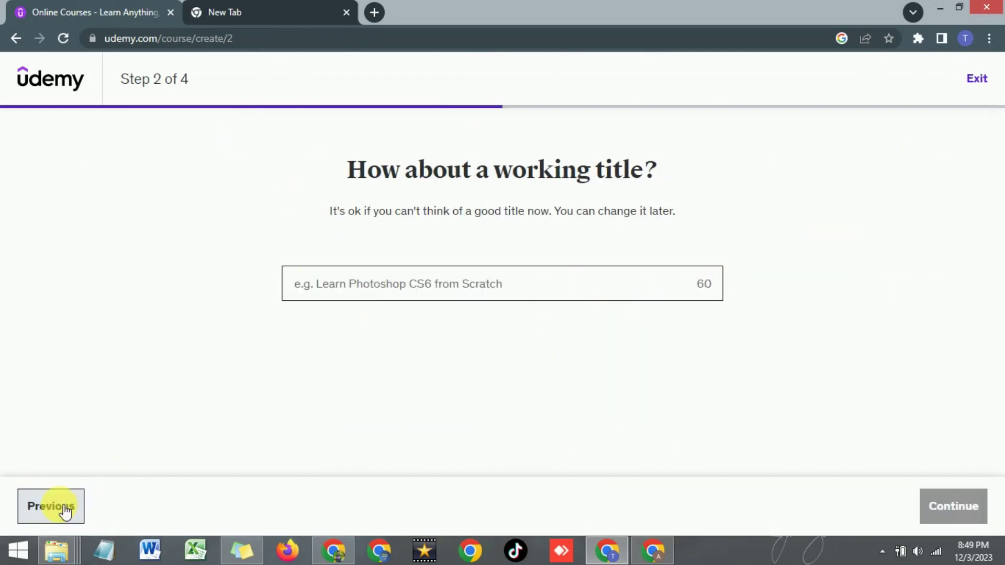
Step: Enter "E-commerce on Blogger" as the working title of the course and continue to the category step
{"action": "left_click", "coordinate": [417, 287]}
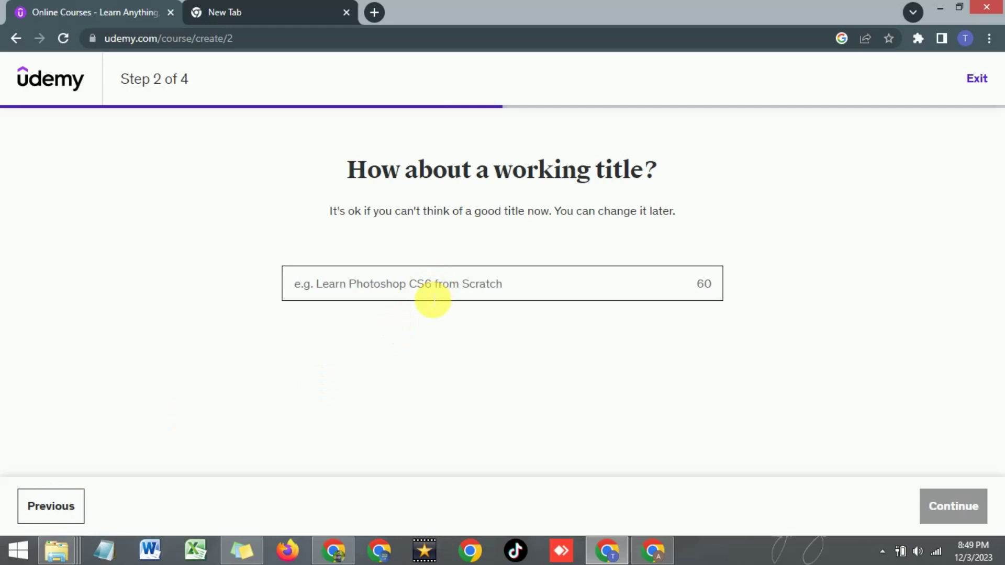
{"action": "type", "text": "E-commerce on Blogger"}
{"action": "right_click", "coordinate": [335, 284]}
{"action": "left_click", "coordinate": [404, 287]}
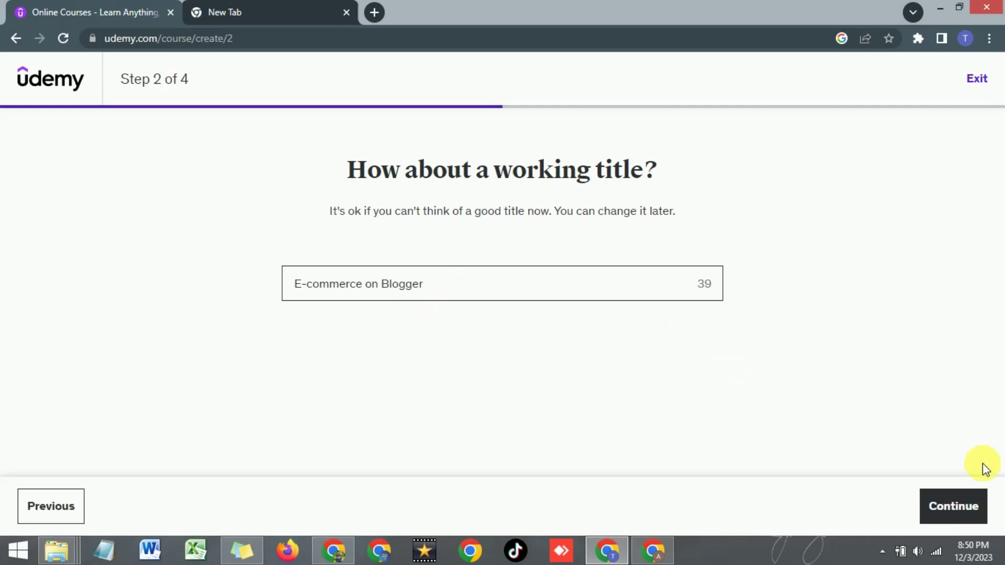
{"action": "left_click", "coordinate": [954, 508]}
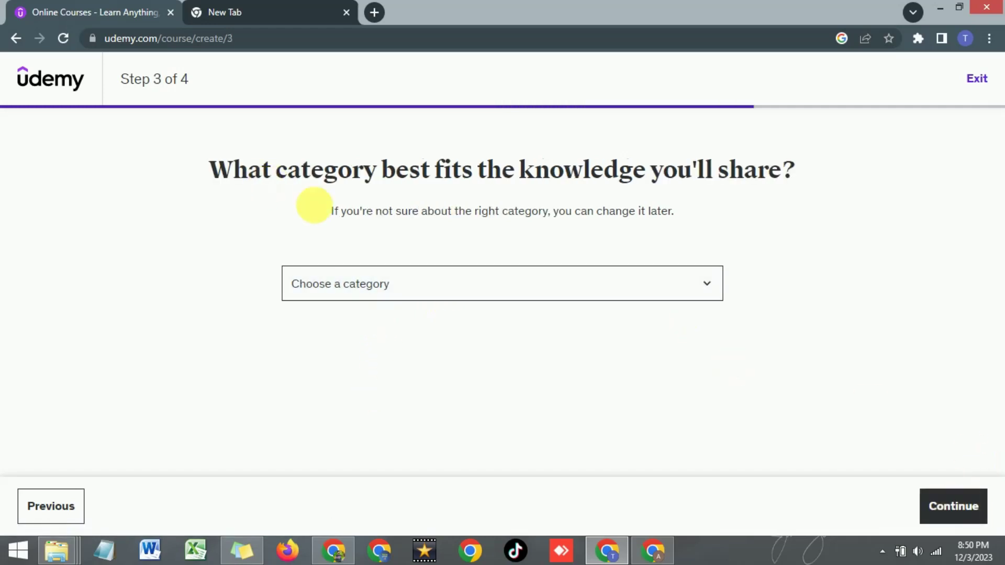
Step: Choose the Development category and the weekly time option "I have lots of flexibility (5+ hours)", and create the course
{"action": "left_click", "coordinate": [370, 296]}
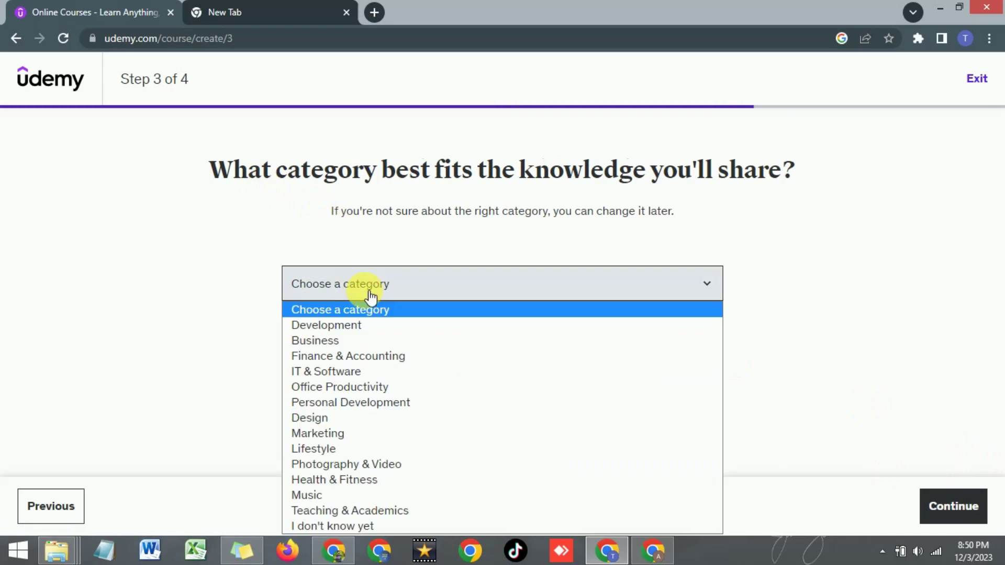
{"action": "left_click", "coordinate": [241, 260]}
{"action": "left_click", "coordinate": [408, 286]}
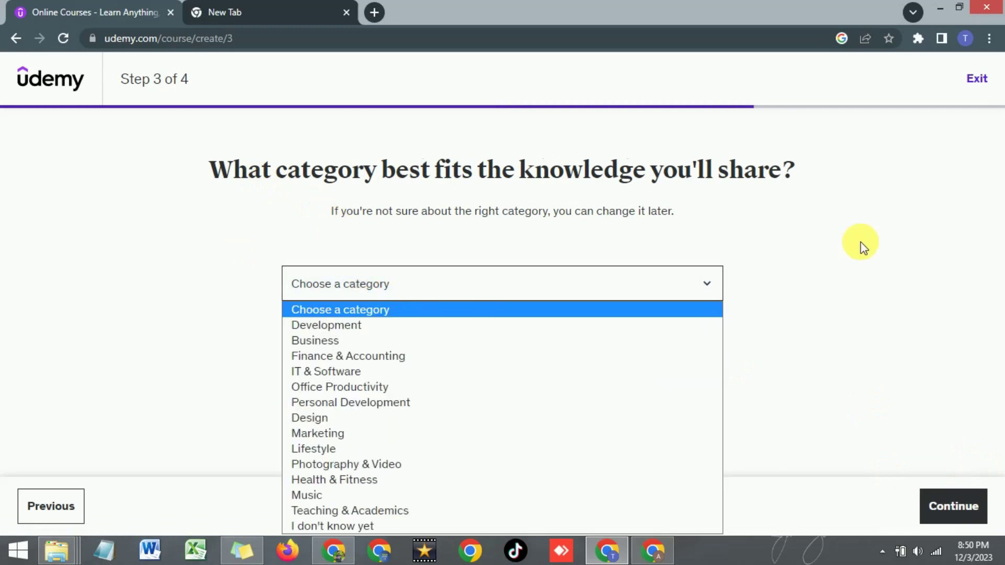
{"action": "left_click", "coordinate": [815, 263]}
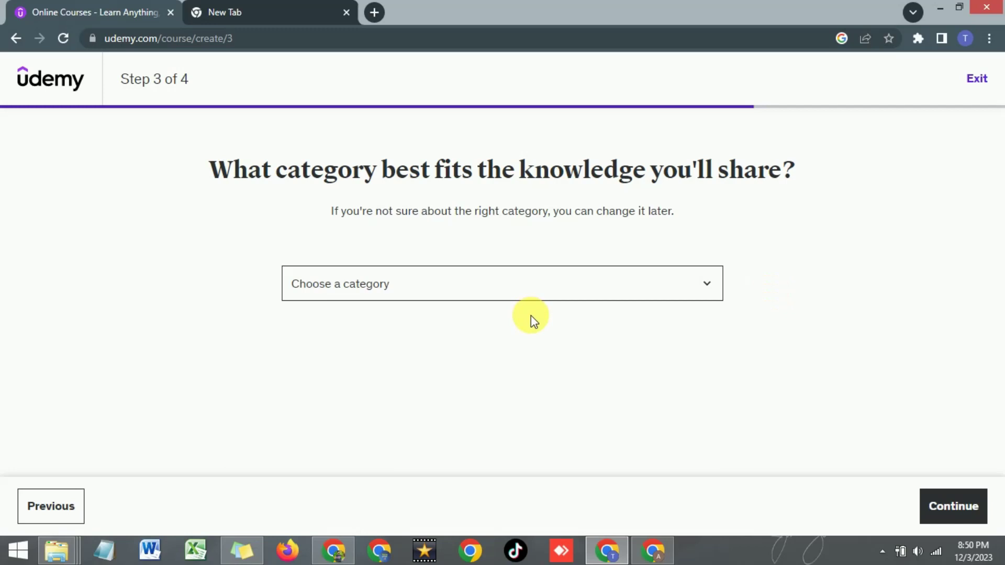
{"action": "left_click", "coordinate": [562, 288]}
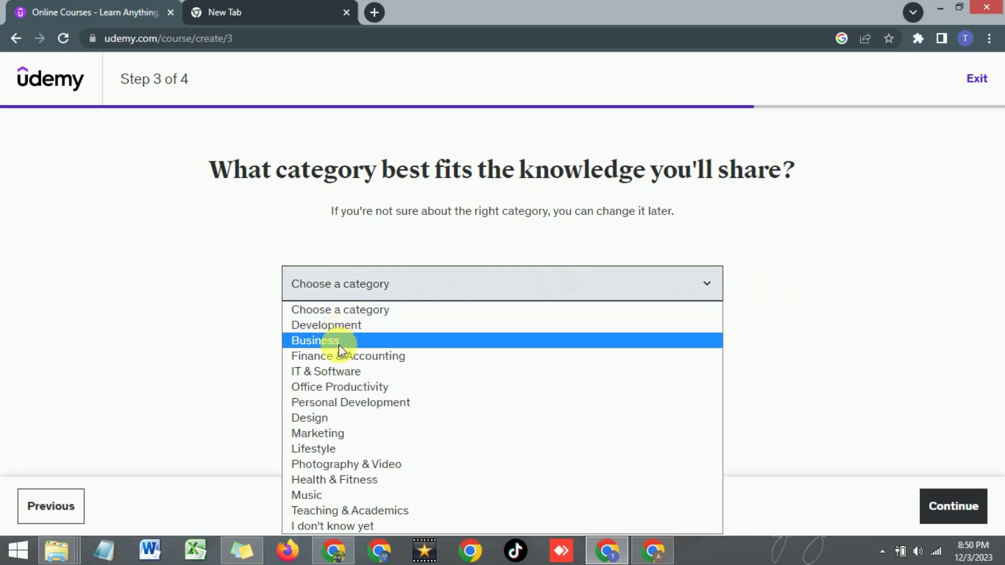
{"action": "left_click", "coordinate": [339, 327]}
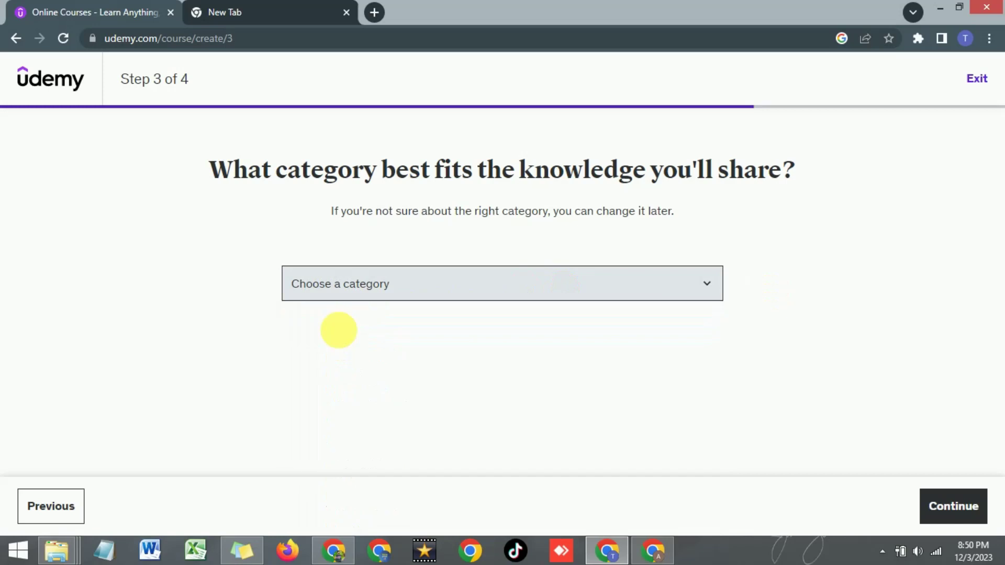
{"action": "left_click", "coordinate": [937, 507]}
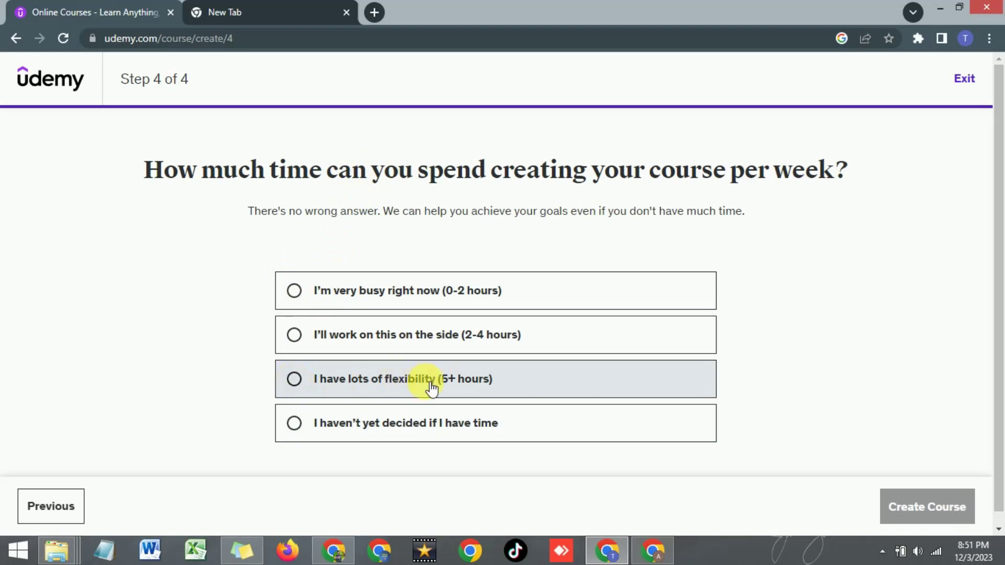
{"action": "left_click", "coordinate": [294, 379]}
{"action": "left_click", "coordinate": [901, 502]}
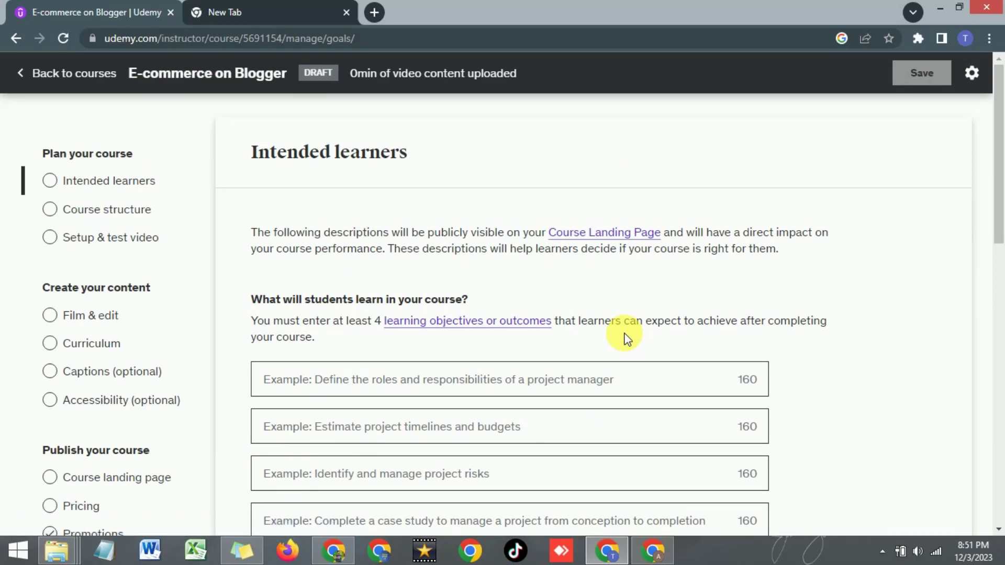
Step: Look through the Intended learners page and the list of course planning, content and publishing sections
{"action": "scroll", "coordinate": [625, 337], "scroll_direction": "down", "scroll_amount": 3}
{"action": "scroll", "coordinate": [622, 338], "scroll_direction": "up", "scroll_amount": 3}
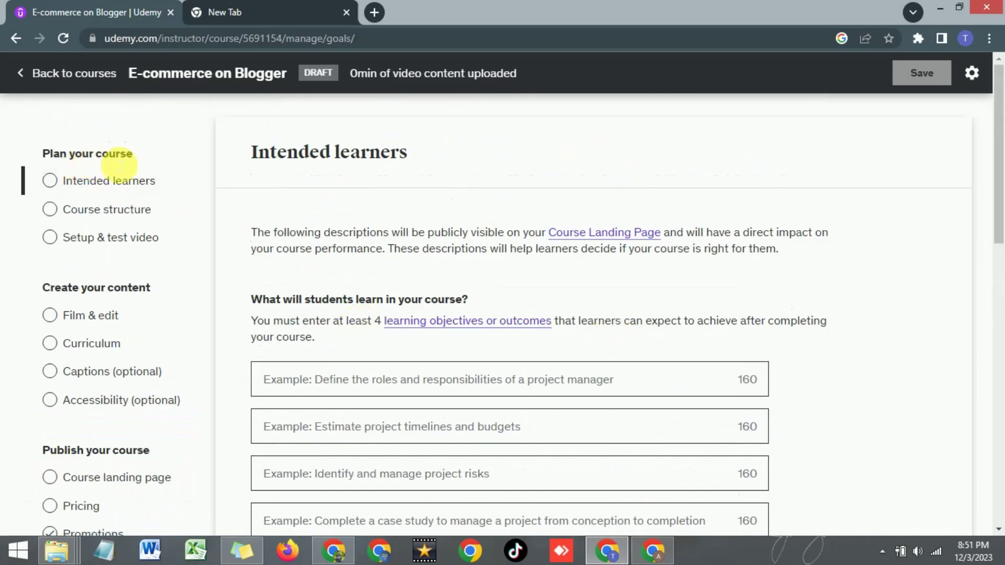
{"action": "scroll", "coordinate": [105, 298], "scroll_direction": "down", "scroll_amount": 3}
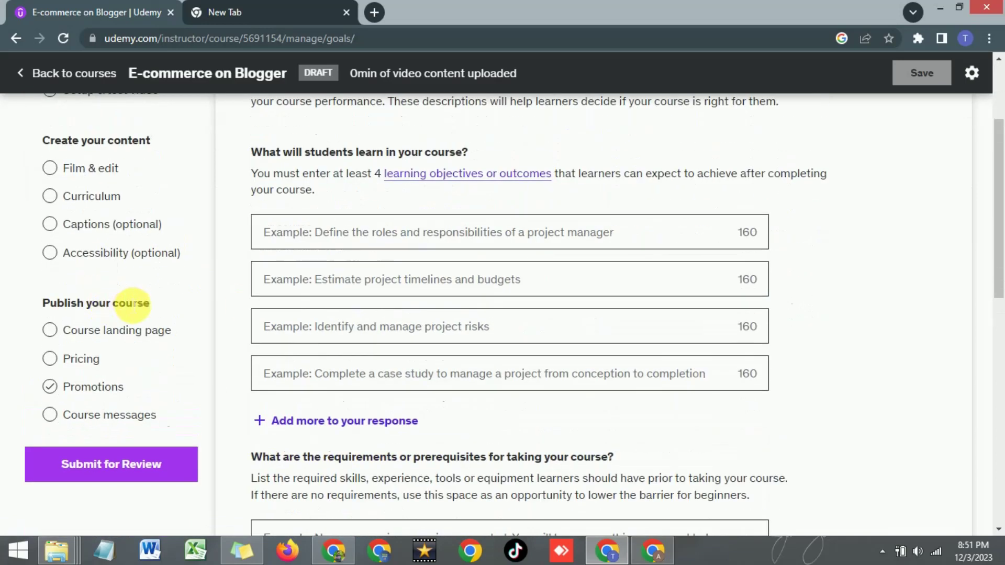
{"action": "left_click", "coordinate": [90, 475]}
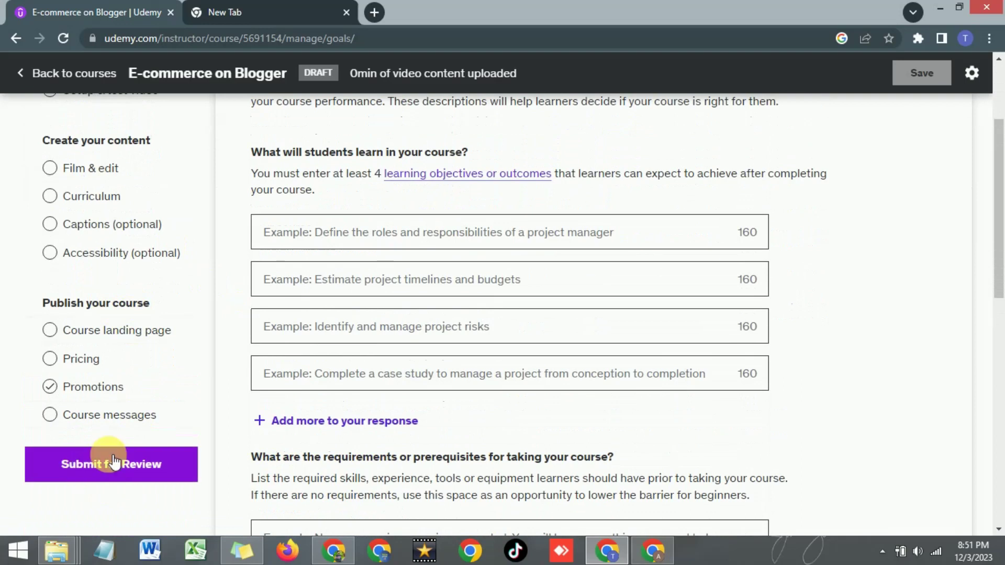
{"action": "scroll", "coordinate": [343, 372], "scroll_direction": "up", "scroll_amount": 3}
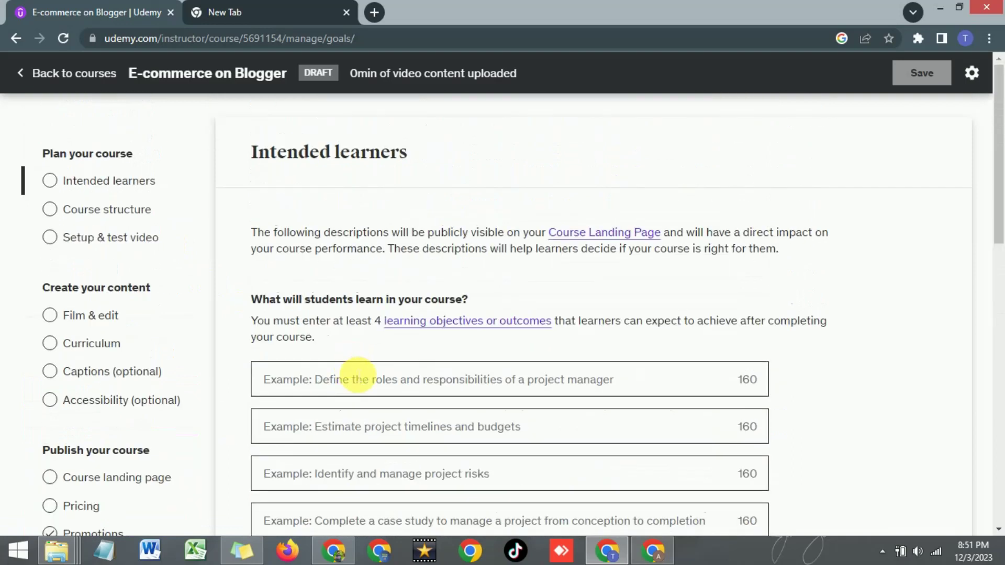
{"action": "scroll", "coordinate": [356, 373], "scroll_direction": "down", "scroll_amount": 2}
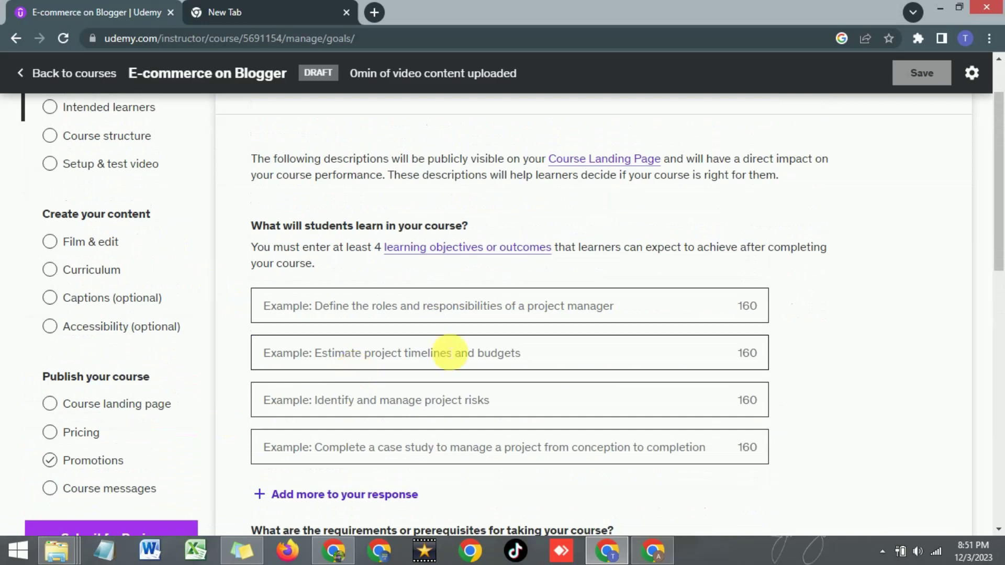
{"action": "scroll", "coordinate": [437, 352], "scroll_direction": "up", "scroll_amount": 2}
{"action": "triple_click", "coordinate": [410, 166]}
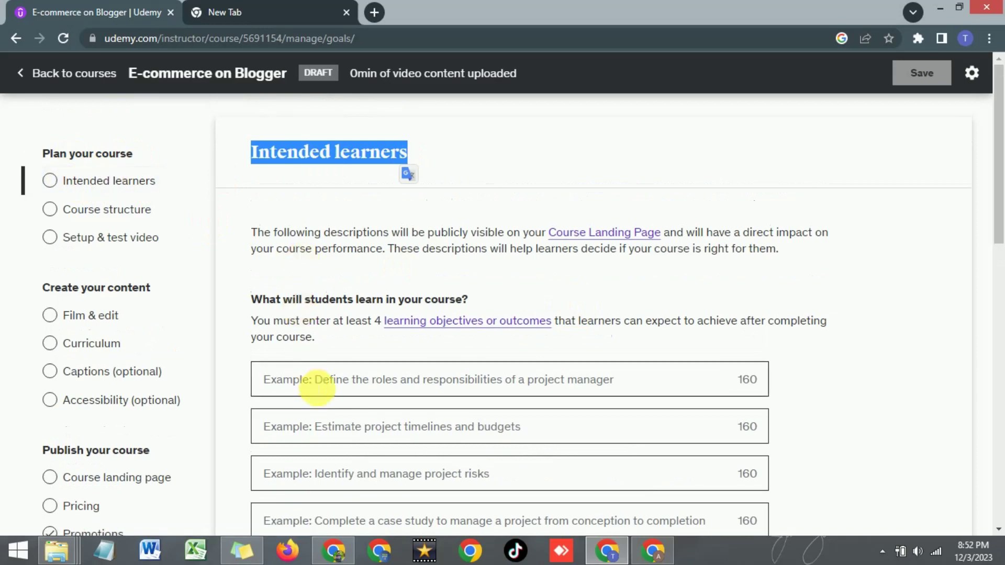
Step: Enter "You will learn How to Create E-commerce website on Blogger" as the first learning objective
{"action": "scroll", "coordinate": [317, 387], "scroll_direction": "down", "scroll_amount": 3}
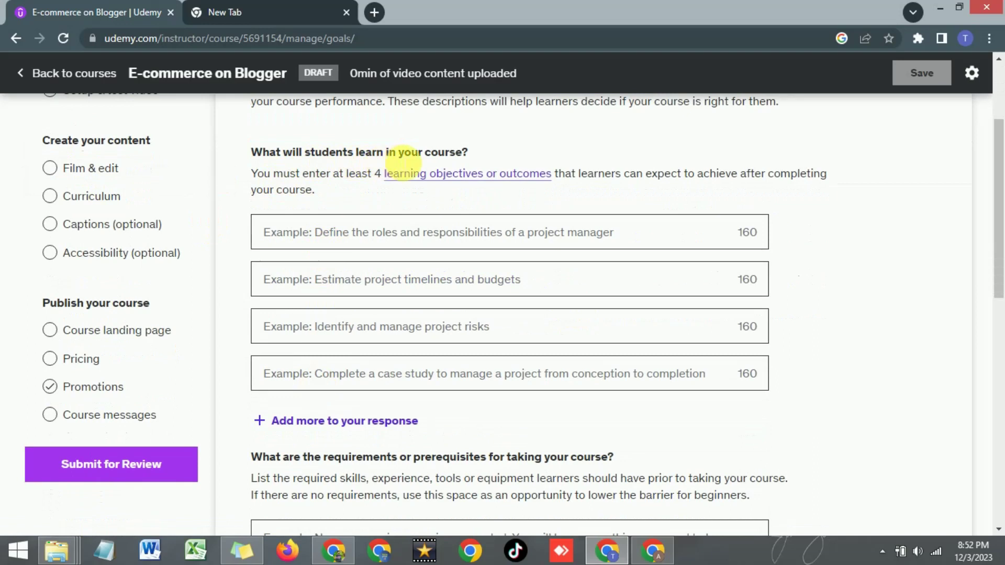
{"action": "left_click", "coordinate": [367, 244]}
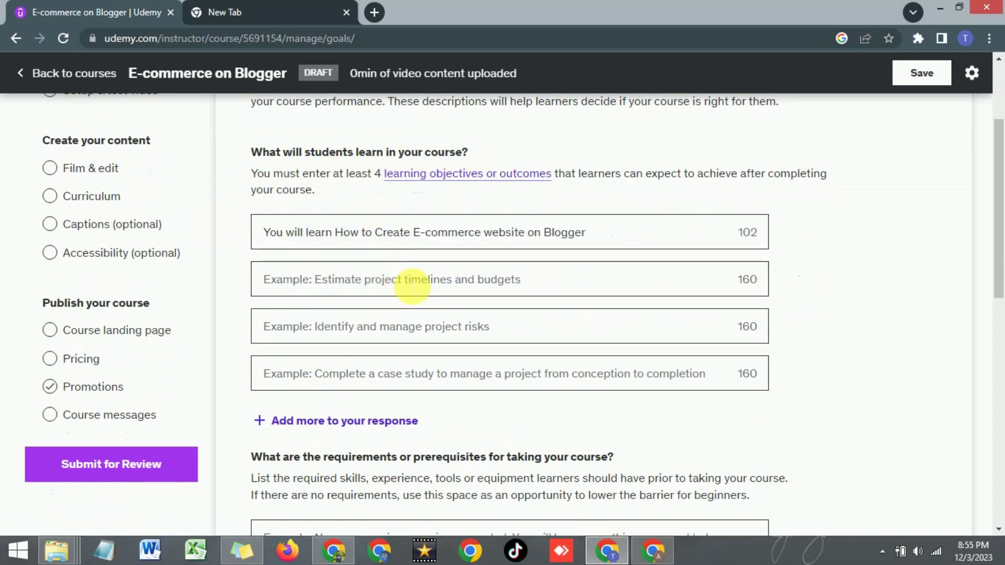
{"action": "left_click", "coordinate": [413, 286]}
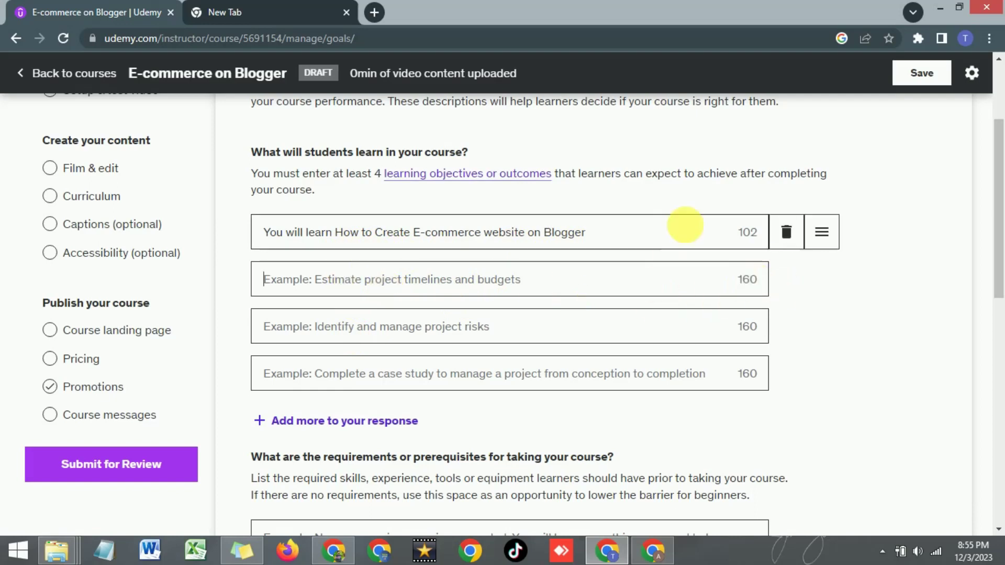
Step: Review the learning objective fields and the questions about course requirements and who the course is for
{"action": "left_click", "coordinate": [733, 328]}
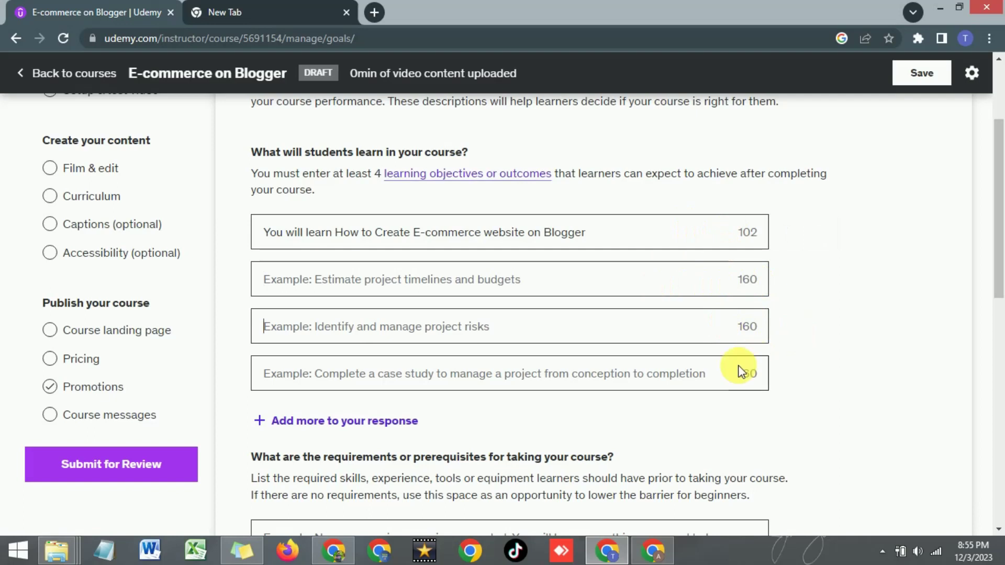
{"action": "left_click", "coordinate": [498, 278]}
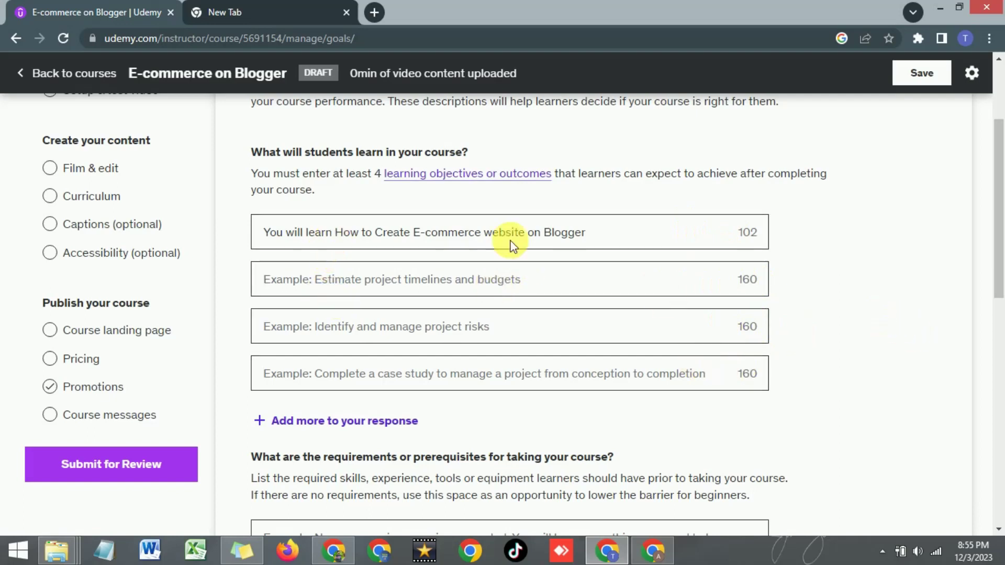
{"action": "triple_click", "coordinate": [438, 234]}
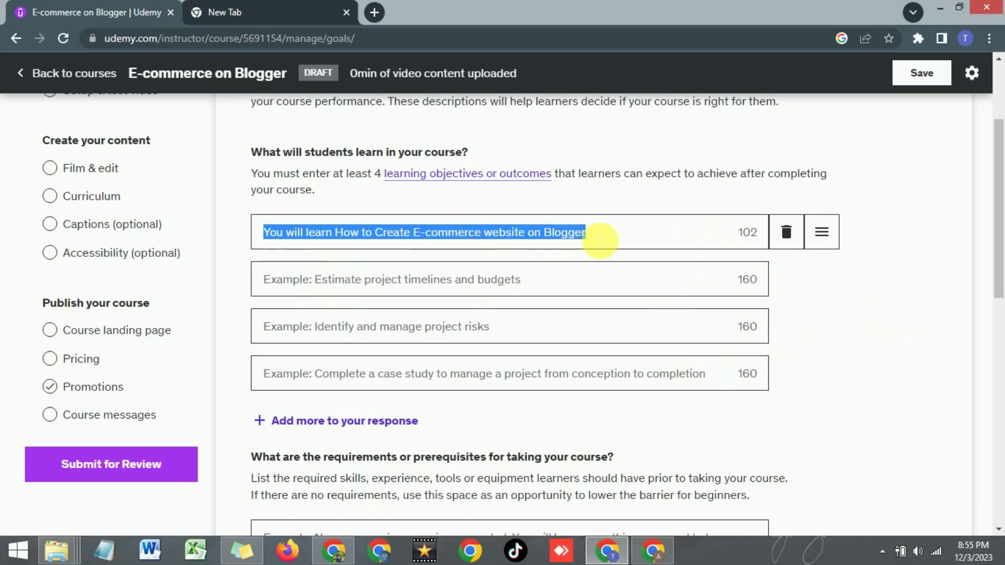
{"action": "left_click", "coordinate": [601, 234]}
{"action": "scroll", "coordinate": [472, 282], "scroll_direction": "down", "scroll_amount": 2}
{"action": "scroll", "coordinate": [473, 282], "scroll_direction": "down", "scroll_amount": 2}
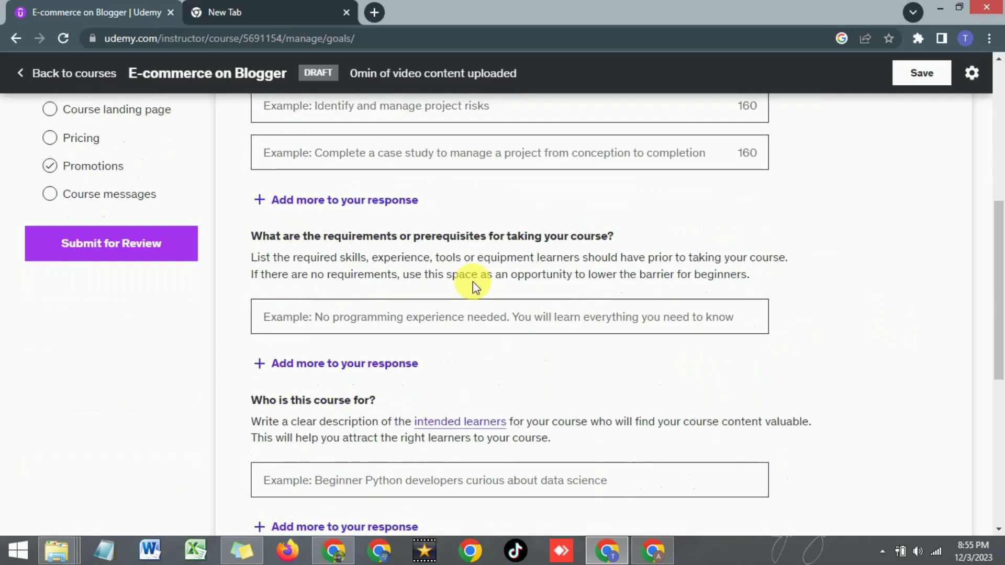
{"action": "scroll", "coordinate": [473, 282], "scroll_direction": "down", "scroll_amount": 1}
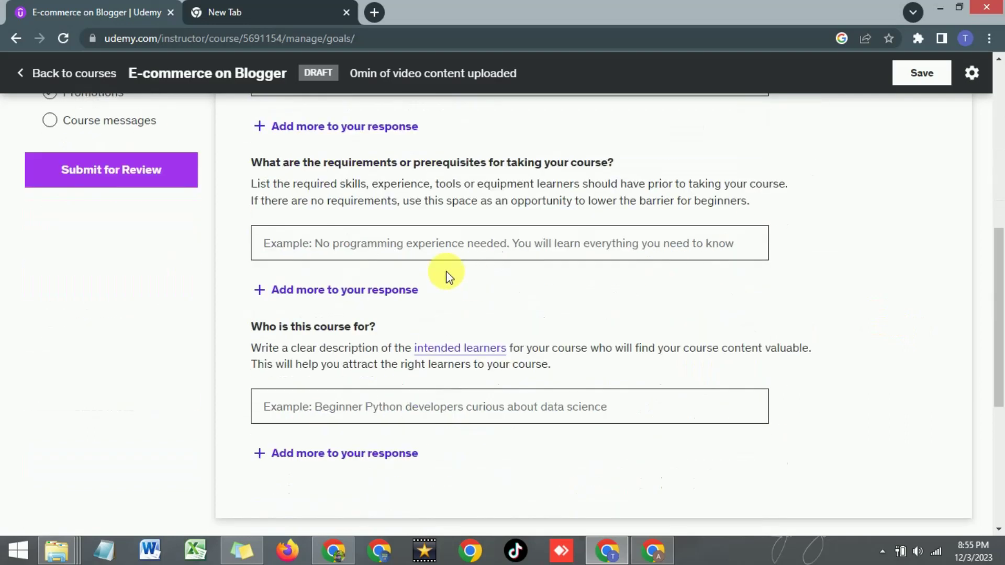
{"action": "scroll", "coordinate": [382, 256], "scroll_direction": "up", "scroll_amount": 3}
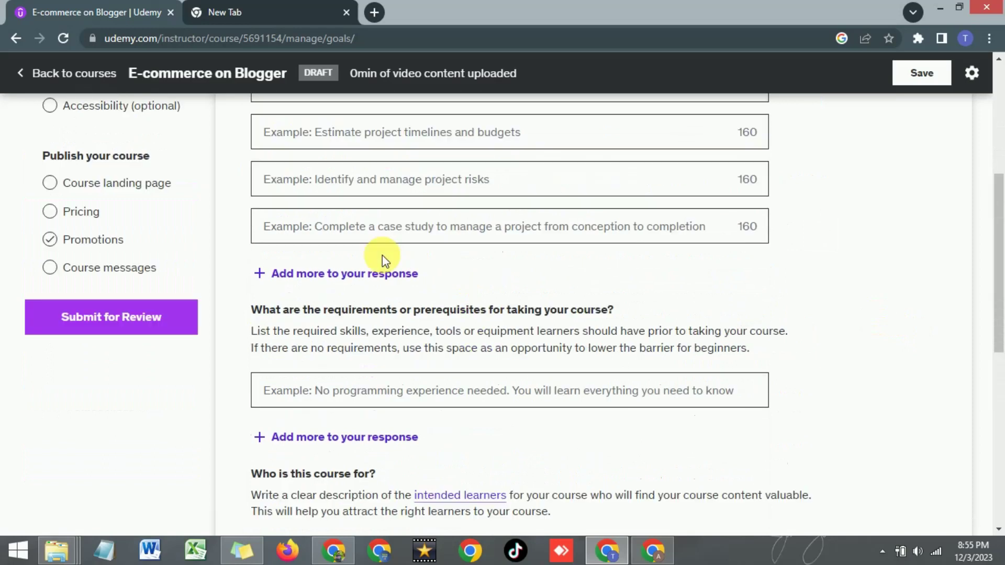
{"action": "scroll", "coordinate": [418, 268], "scroll_direction": "up", "scroll_amount": 5}
{"action": "scroll", "coordinate": [419, 267], "scroll_direction": "down", "scroll_amount": 6}
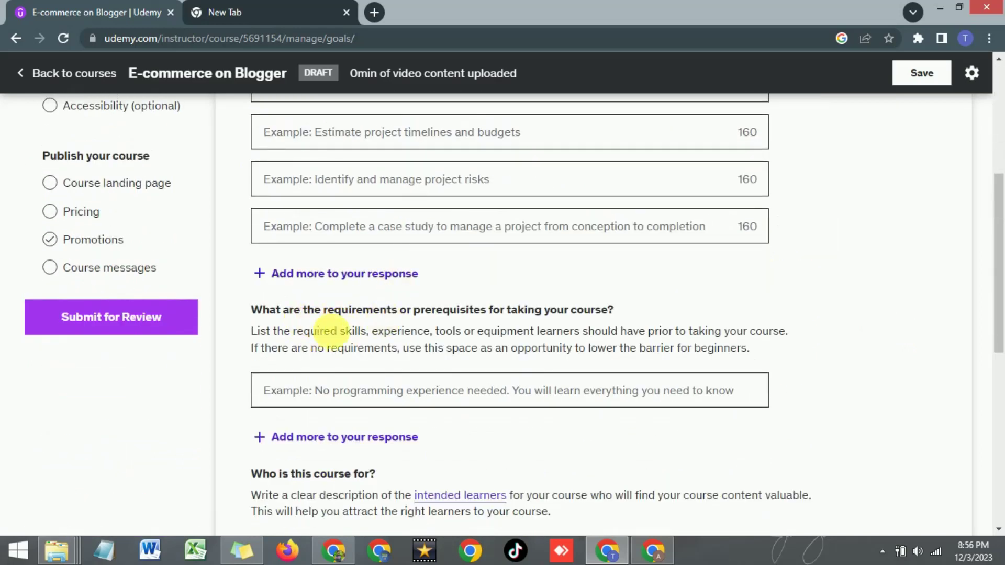
Step: Enter "No Major requirements. You have a laptop and Good internet Speed" as the course requirement, correcting the misspelled words
{"action": "left_click", "coordinate": [350, 401]}
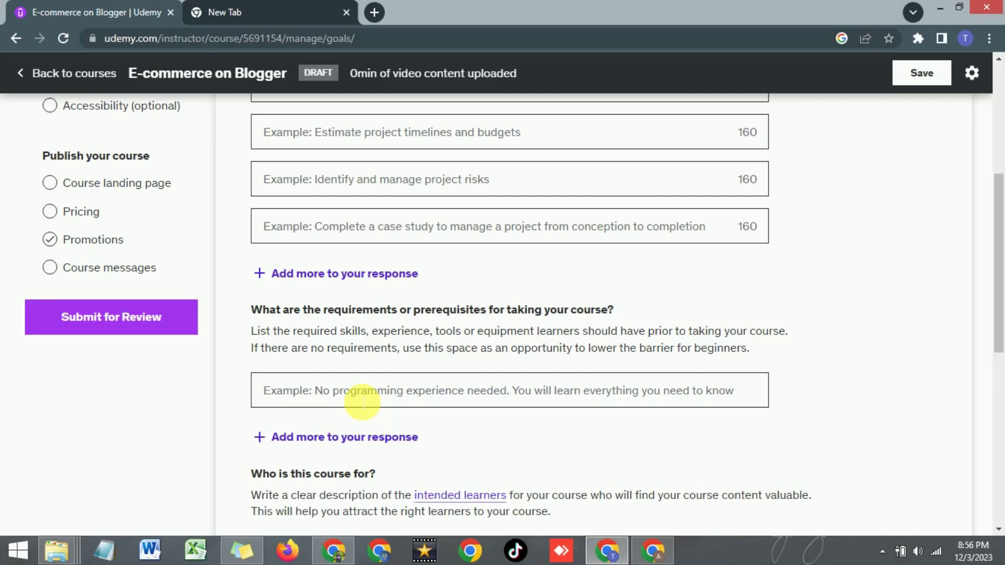
{"action": "type", "text": "No M"}
{"action": "type", "text": "ajobr reuqirments"}
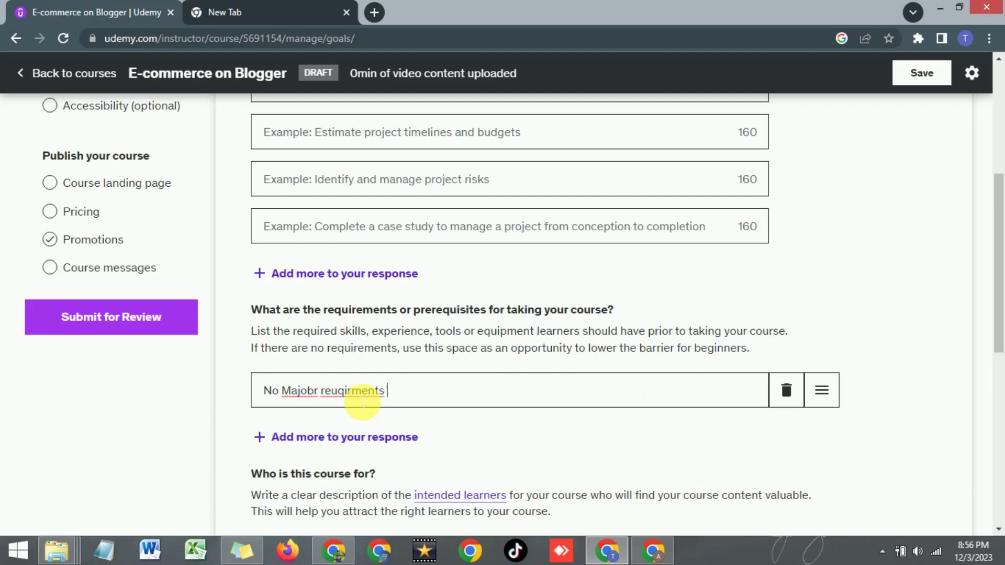
{"action": "right_click", "coordinate": [300, 391]}
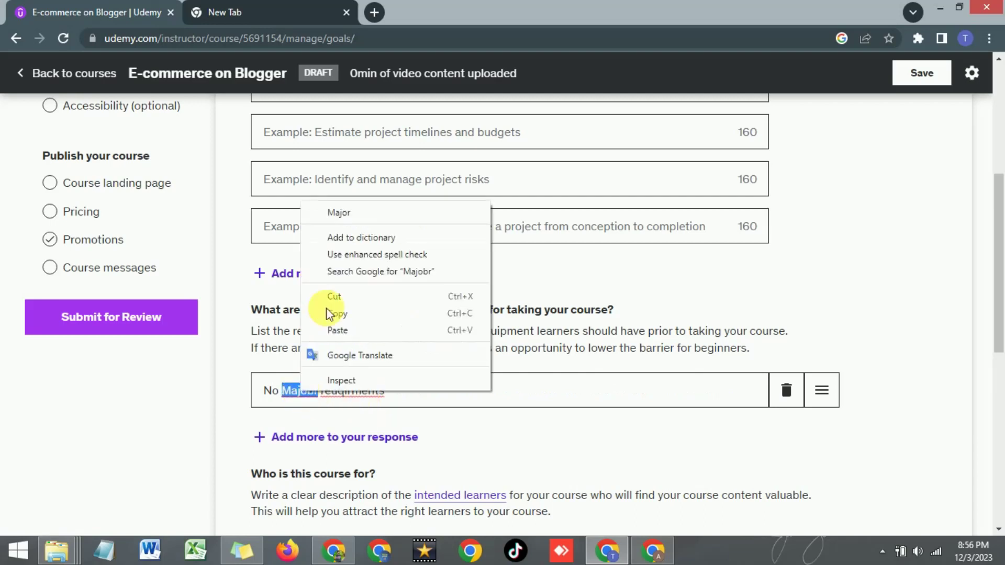
{"action": "left_click", "coordinate": [343, 213]}
{"action": "right_click", "coordinate": [344, 393]}
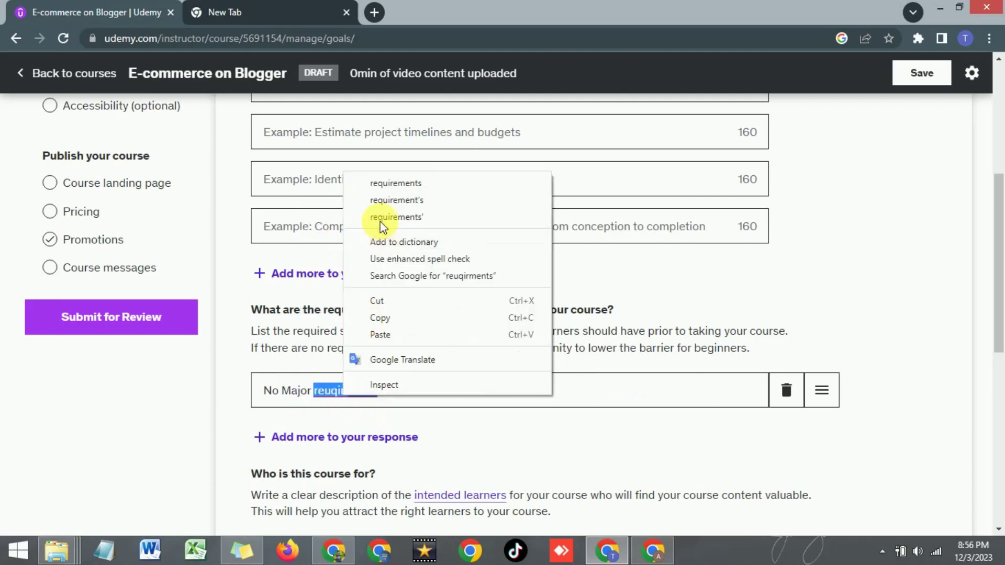
{"action": "left_click", "coordinate": [395, 183]}
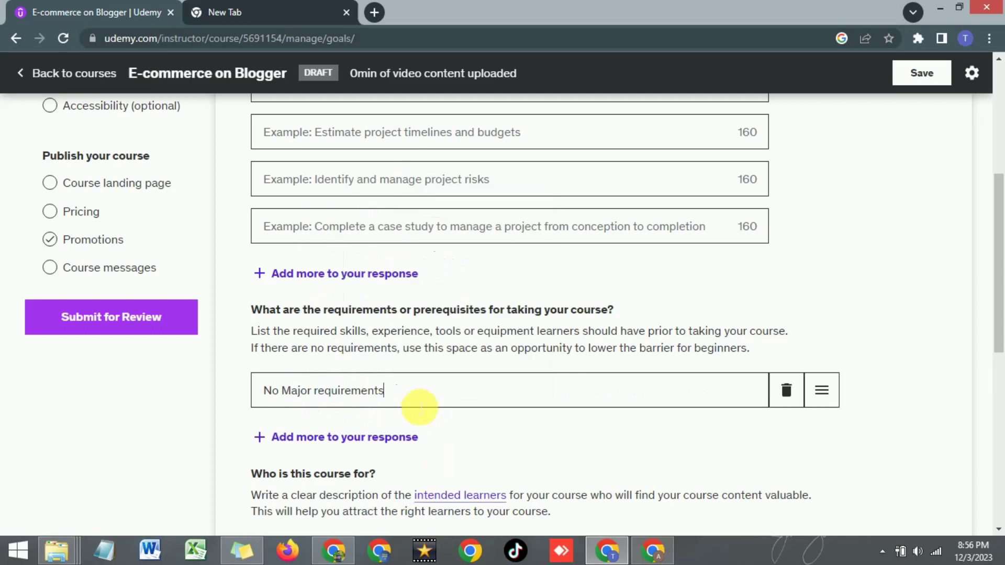
{"action": "type", "text": ". You have a laptop and Good internet"}
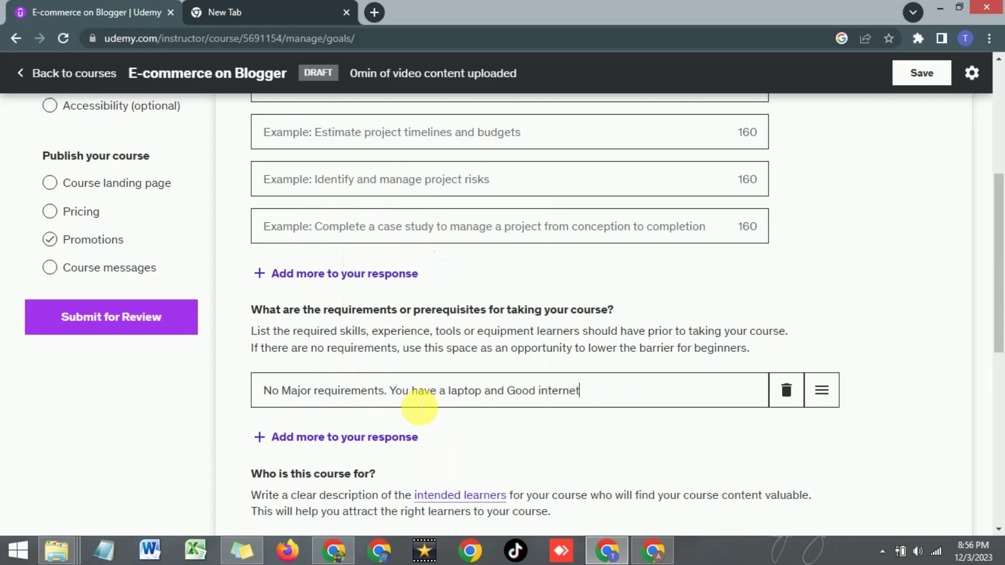
{"action": "type", "text": " Speed"}
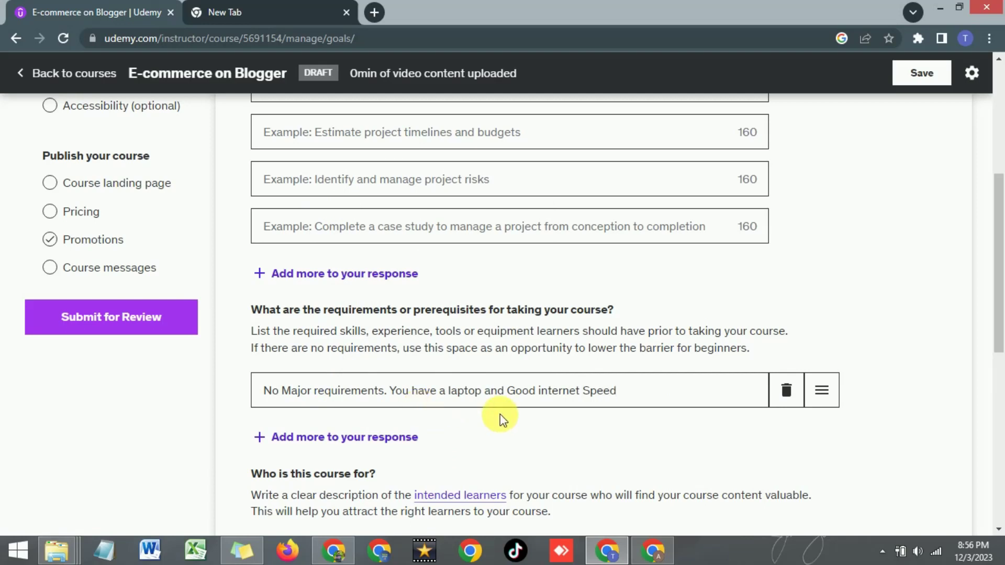
Step: Paste the audience description beginning "Intermediate Bloggers: Those already running a blog but looking to refine their skills in content" under Who is this course for?
{"action": "scroll", "coordinate": [503, 388], "scroll_direction": "down", "scroll_amount": 1}
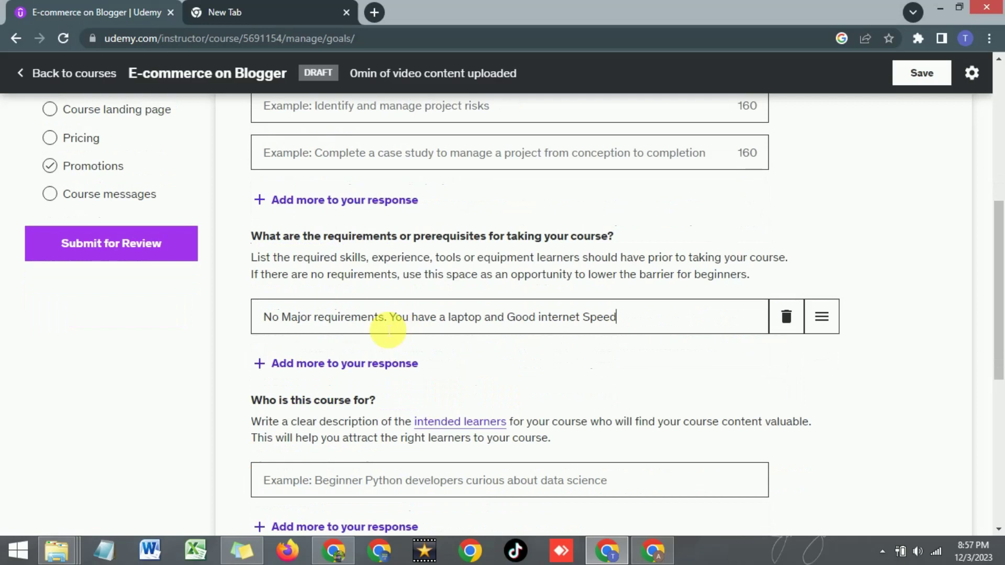
{"action": "scroll", "coordinate": [390, 329], "scroll_direction": "down", "scroll_amount": 1}
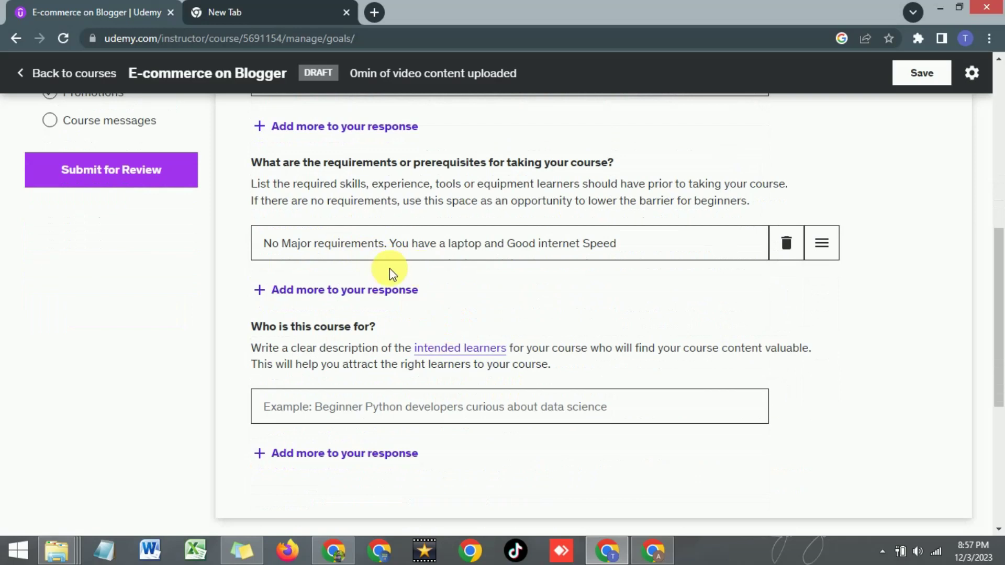
{"action": "scroll", "coordinate": [342, 262], "scroll_direction": "down", "scroll_amount": 1}
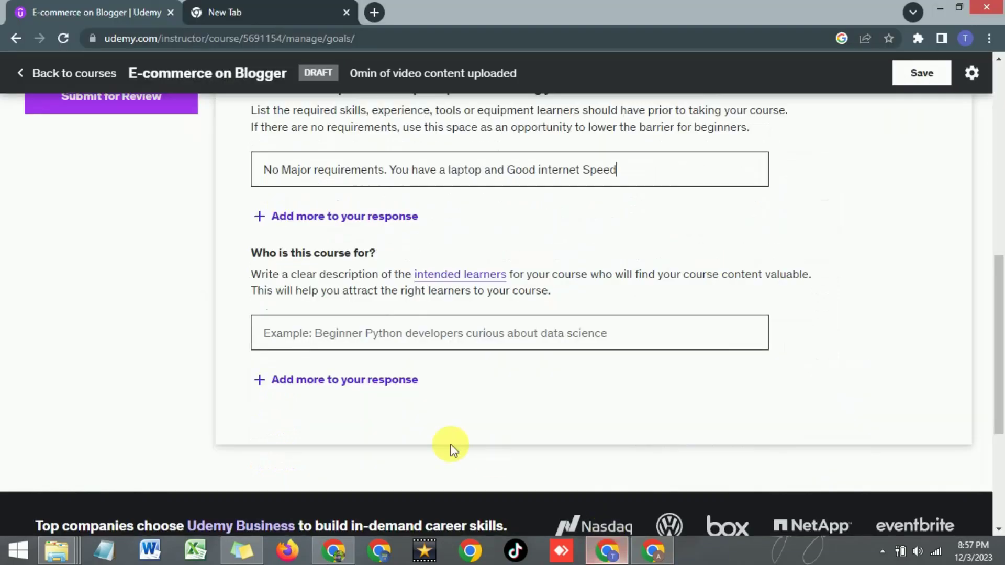
{"action": "left_click", "coordinate": [360, 334]}
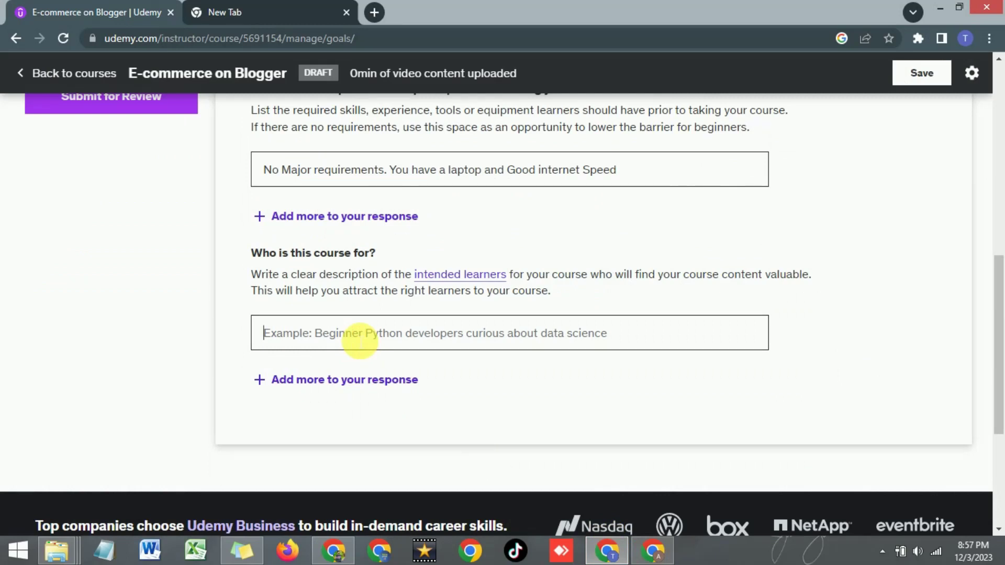
{"action": "key", "text": "ctrl+v"}
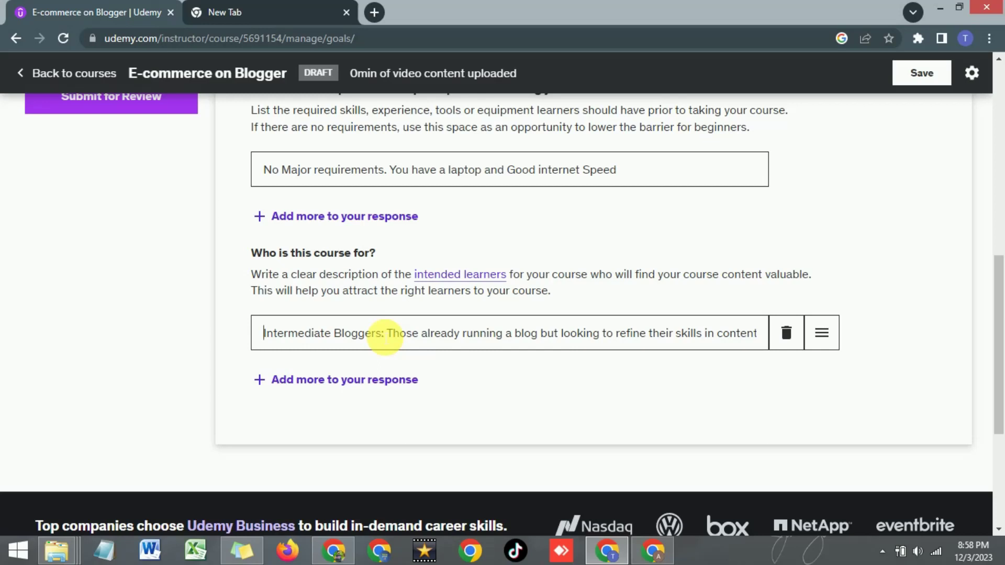
Step: Fill the remaining learning objectives with "Step by Step Guide", "Full customize" and "Theme Upload", and save the Intended learners details
{"action": "scroll", "coordinate": [384, 335], "scroll_direction": "down", "scroll_amount": 1}
{"action": "scroll", "coordinate": [385, 335], "scroll_direction": "up", "scroll_amount": 15}
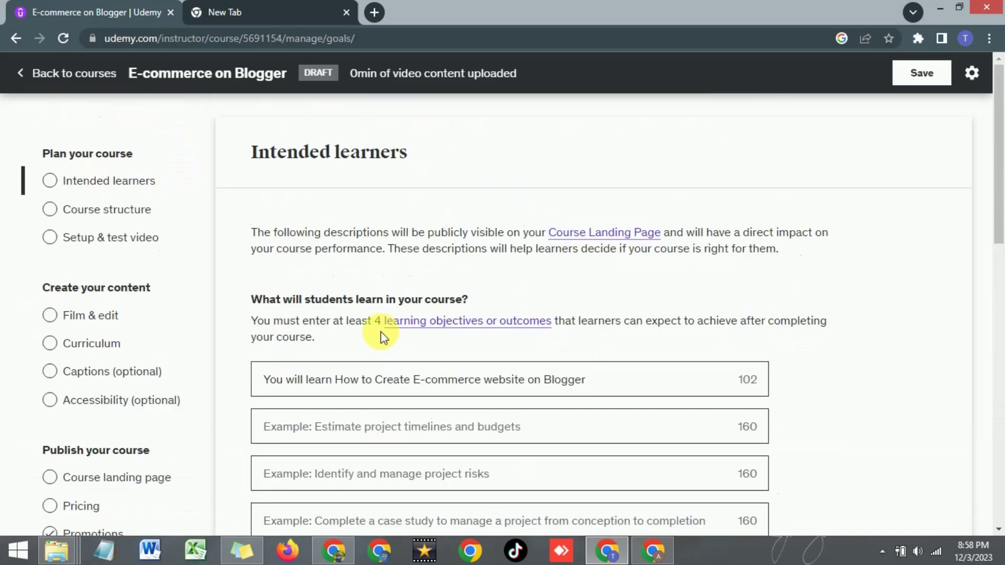
{"action": "scroll", "coordinate": [381, 332], "scroll_direction": "down", "scroll_amount": 10}
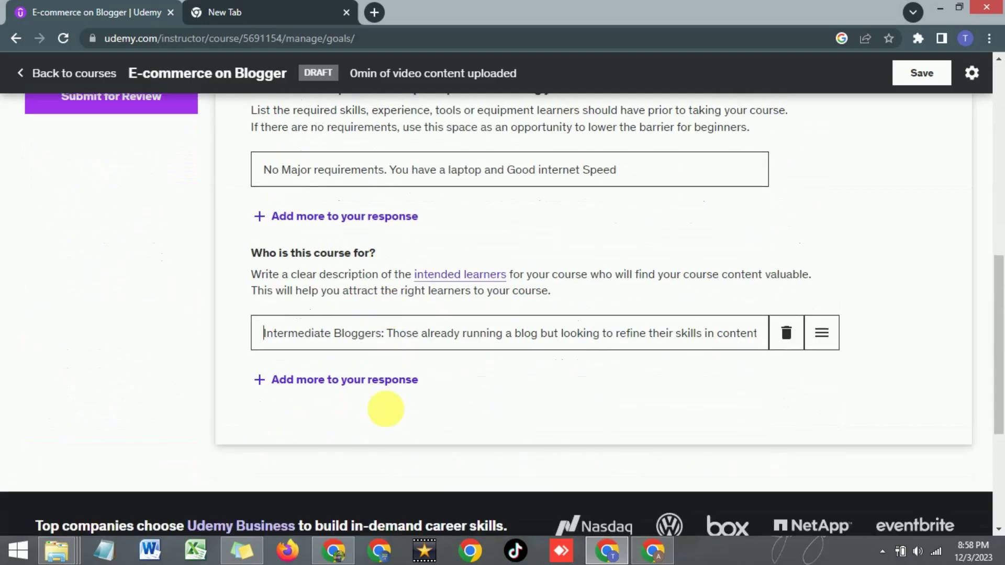
{"action": "scroll", "coordinate": [382, 336], "scroll_direction": "up", "scroll_amount": 1}
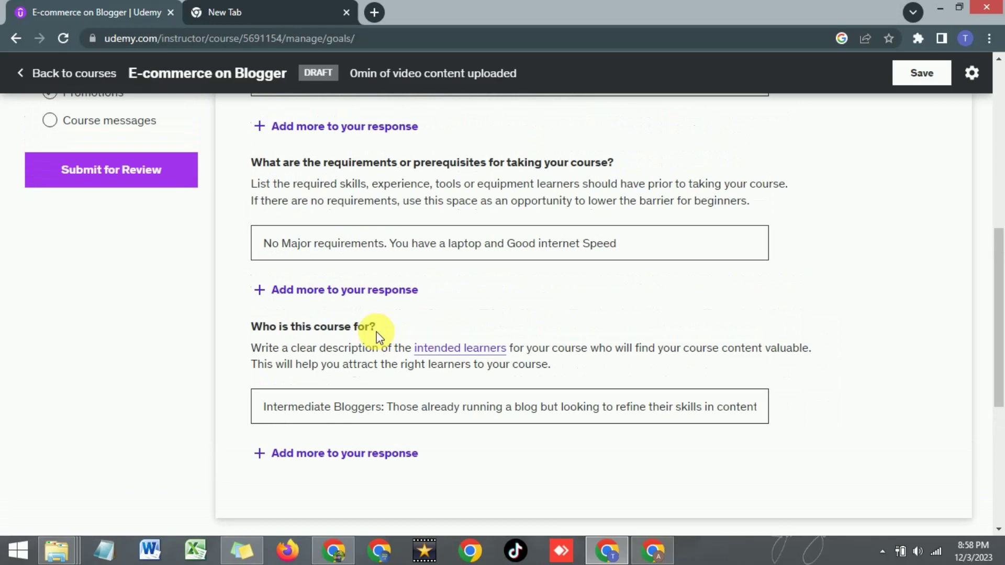
{"action": "scroll", "coordinate": [376, 335], "scroll_direction": "up", "scroll_amount": 8}
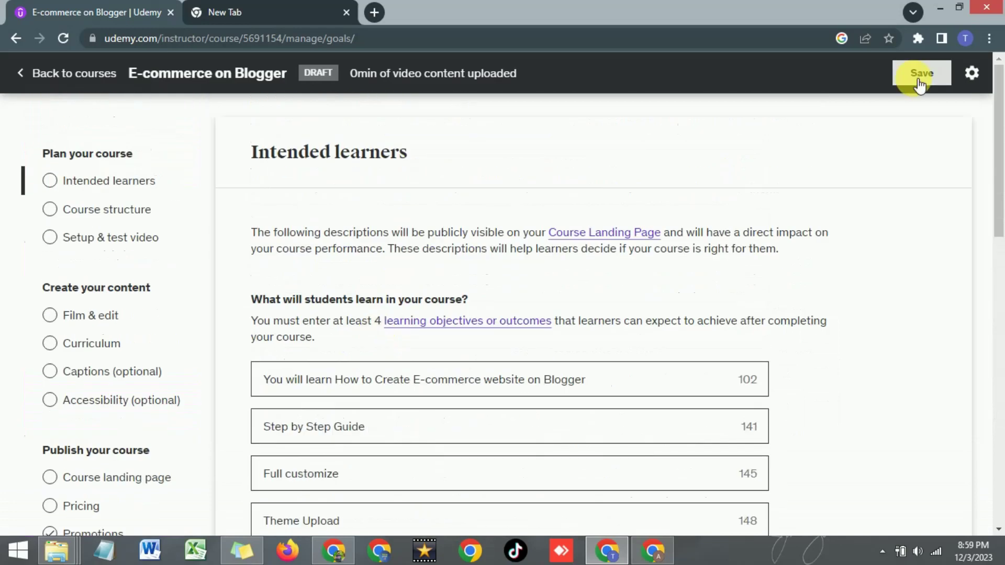
{"action": "left_click", "coordinate": [920, 83]}
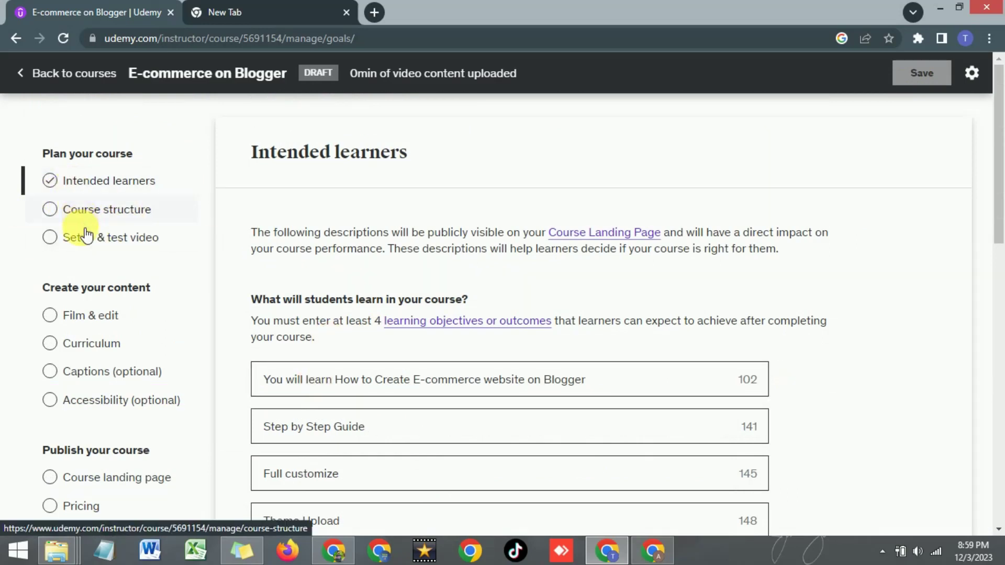
Step: Open the Course structure section and read through its planning advice, tips and requirements
{"action": "scroll", "coordinate": [69, 273], "scroll_direction": "down", "scroll_amount": 2}
{"action": "scroll", "coordinate": [72, 282], "scroll_direction": "down", "scroll_amount": 4}
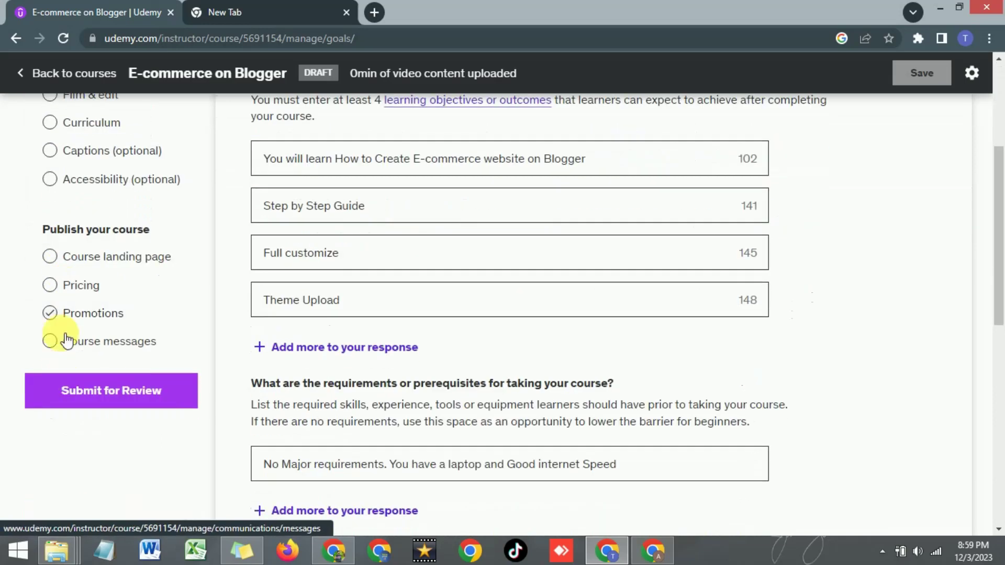
{"action": "scroll", "coordinate": [71, 301], "scroll_direction": "up", "scroll_amount": 6}
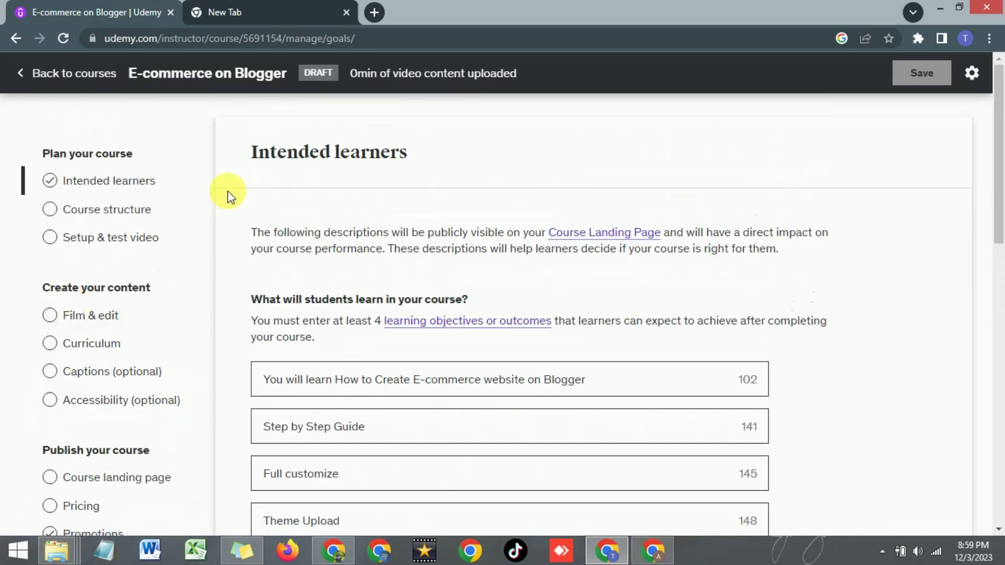
{"action": "left_click", "coordinate": [80, 215]}
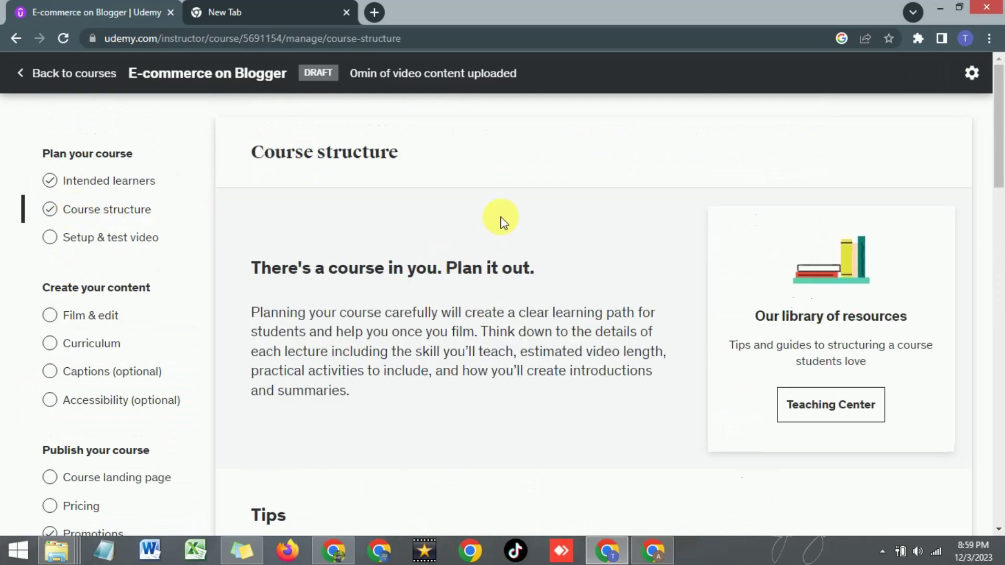
{"action": "scroll", "coordinate": [495, 227], "scroll_direction": "down", "scroll_amount": 8}
{"action": "scroll", "coordinate": [498, 218], "scroll_direction": "down", "scroll_amount": 10}
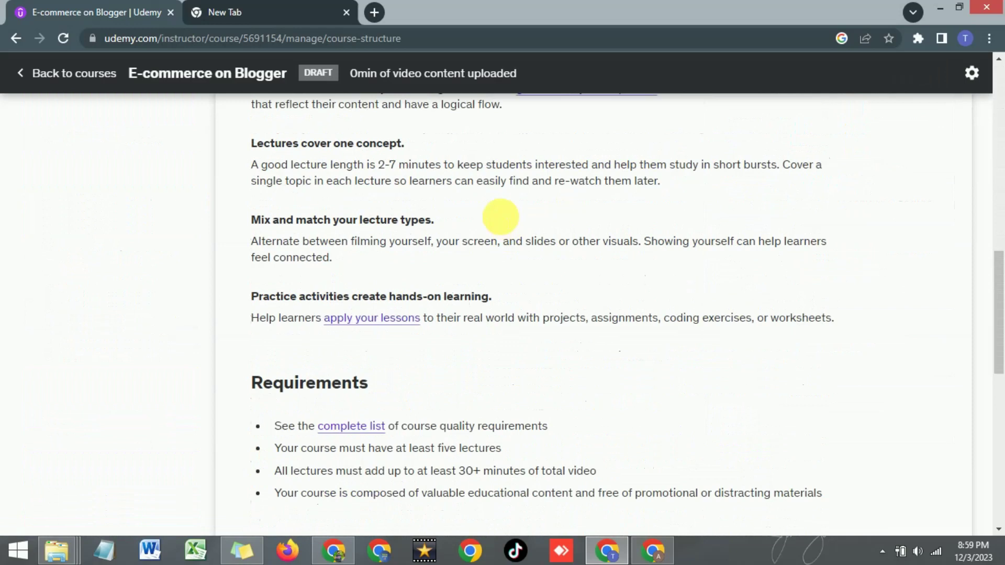
{"action": "scroll", "coordinate": [503, 218], "scroll_direction": "up", "scroll_amount": 20}
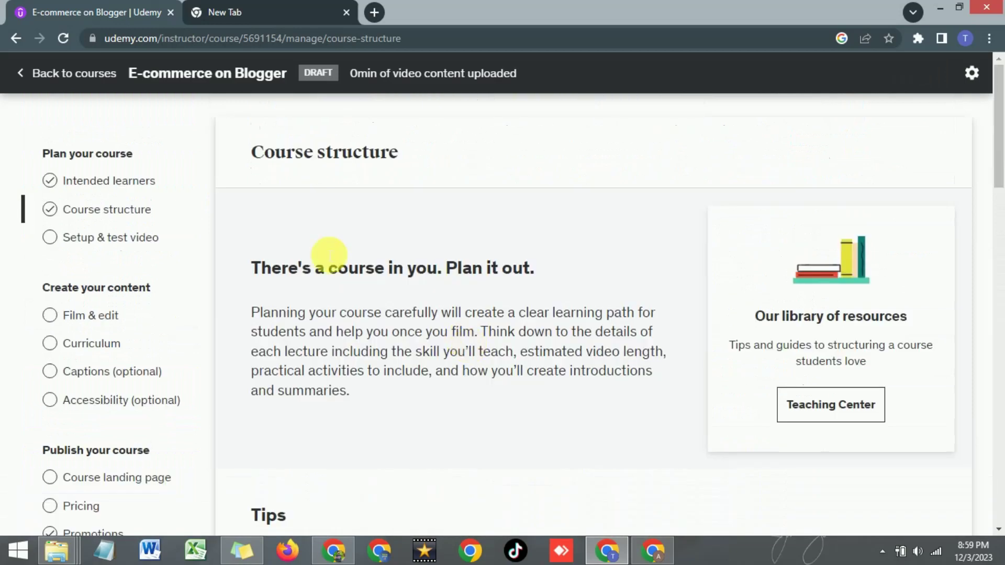
Step: Open the Setup & test video section and look through its advice on arranging the recording studio
{"action": "left_click", "coordinate": [55, 243]}
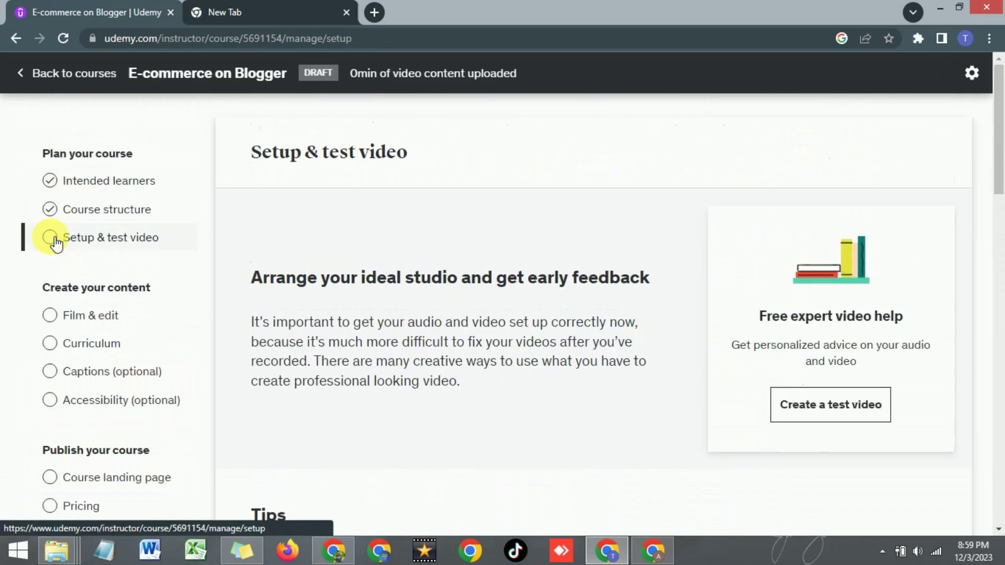
{"action": "scroll", "coordinate": [489, 330], "scroll_direction": "down", "scroll_amount": 7}
{"action": "scroll", "coordinate": [487, 330], "scroll_direction": "up", "scroll_amount": 7}
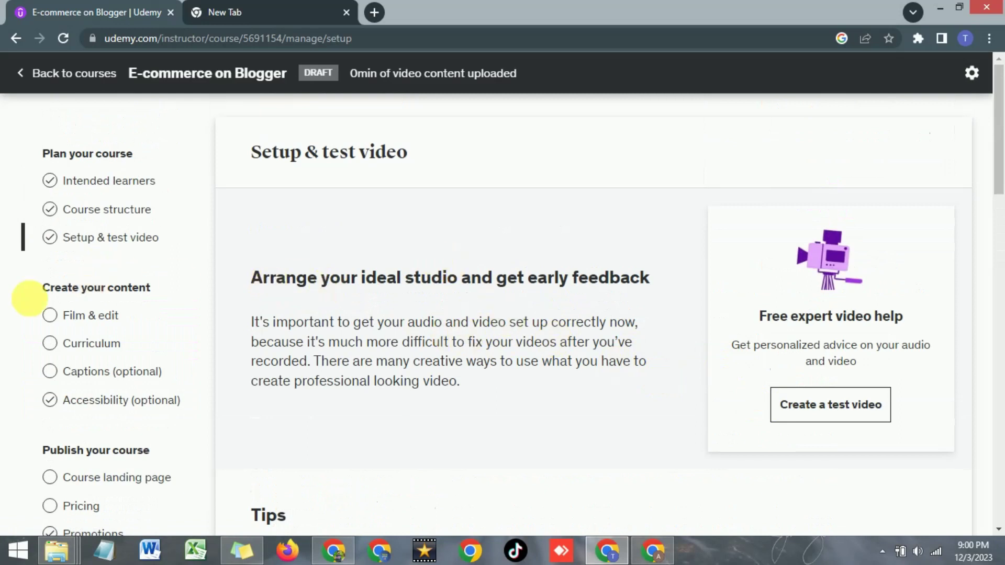
{"action": "scroll", "coordinate": [49, 317], "scroll_direction": "down", "scroll_amount": 5}
{"action": "scroll", "coordinate": [47, 199], "scroll_direction": "up", "scroll_amount": 4}
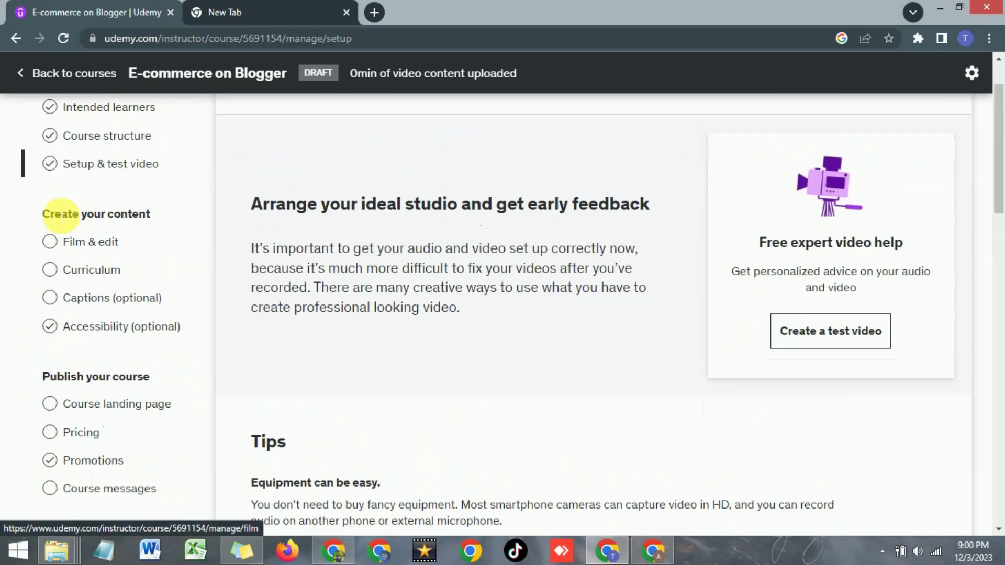
Step: Open the Film & edit section and read its tips on filming and editing the course
{"action": "left_click", "coordinate": [52, 243]}
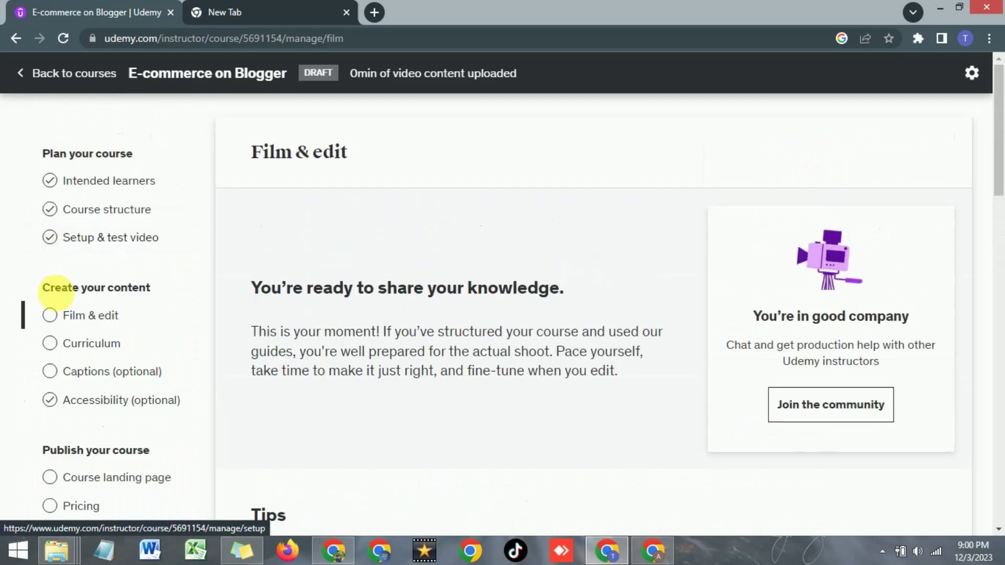
{"action": "scroll", "coordinate": [389, 352], "scroll_direction": "down", "scroll_amount": 12}
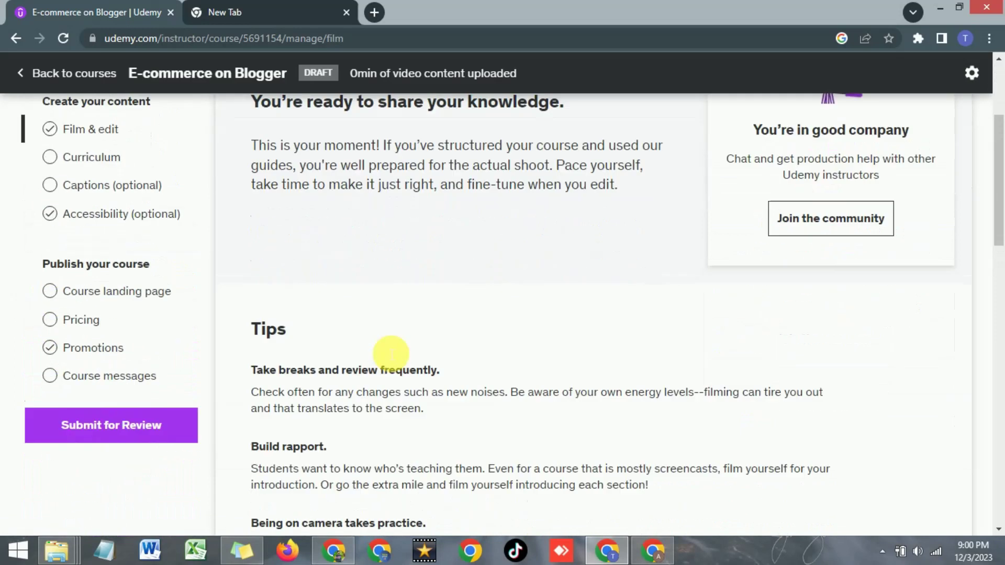
{"action": "scroll", "coordinate": [386, 346], "scroll_direction": "up", "scroll_amount": 12}
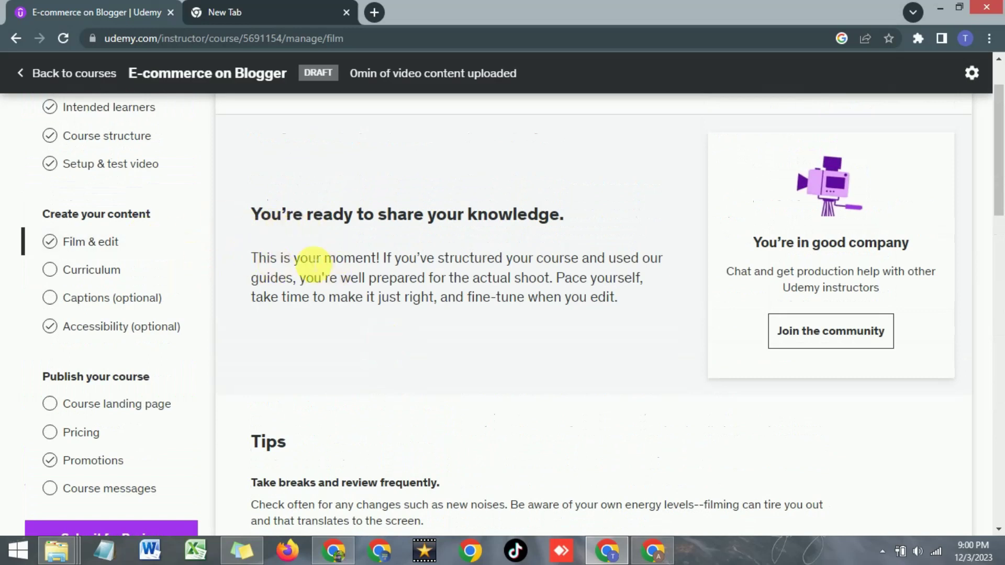
{"action": "scroll", "coordinate": [294, 414], "scroll_direction": "down", "scroll_amount": 3}
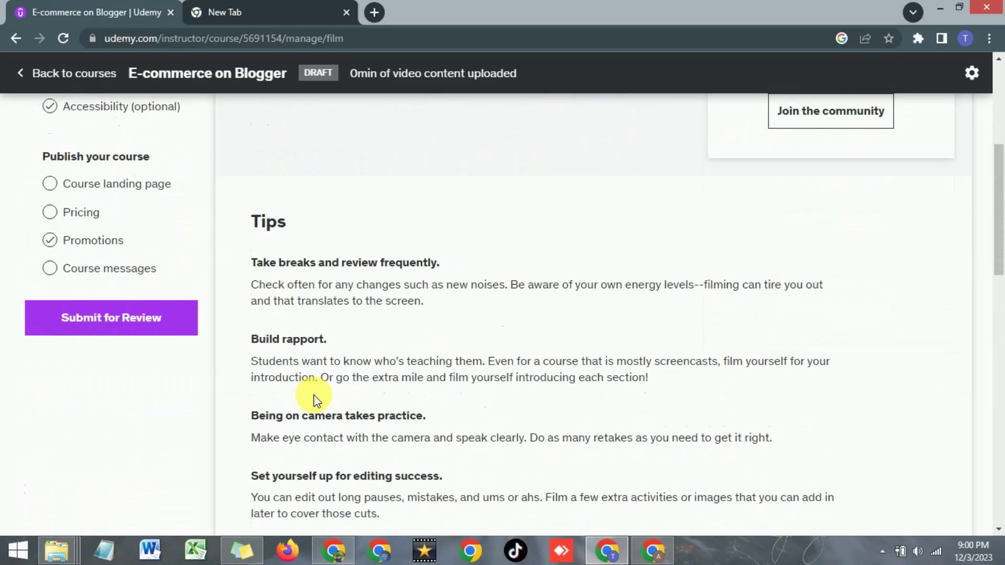
{"action": "scroll", "coordinate": [314, 394], "scroll_direction": "up", "scroll_amount": 5}
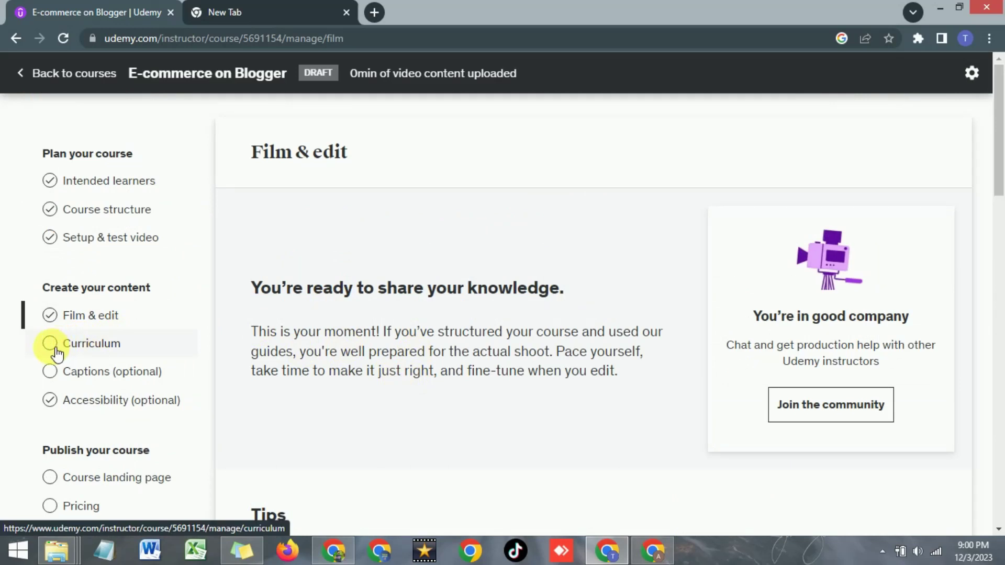
Step: Open the Curriculum section and look over its instructions and the layout of sections and lectures
{"action": "left_click", "coordinate": [79, 349]}
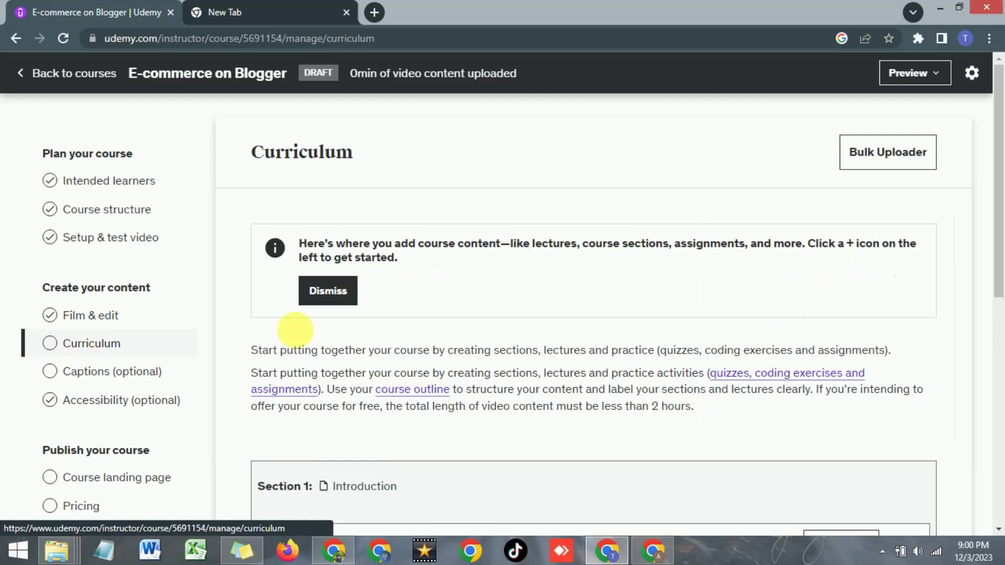
{"action": "scroll", "coordinate": [412, 314], "scroll_direction": "down", "scroll_amount": 1}
{"action": "scroll", "coordinate": [412, 314], "scroll_direction": "down", "scroll_amount": 6}
{"action": "scroll", "coordinate": [412, 314], "scroll_direction": "up", "scroll_amount": 4}
{"action": "scroll", "coordinate": [412, 316], "scroll_direction": "up", "scroll_amount": 3}
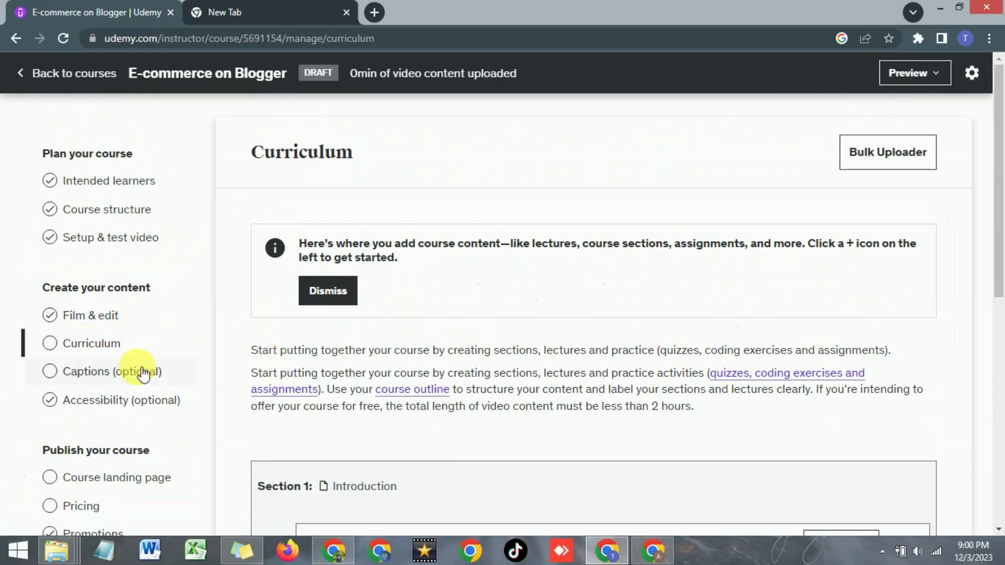
Step: Open the title of Lecture 1 in Section 1 for editing and save it as Introduction
{"action": "scroll", "coordinate": [433, 332], "scroll_direction": "down", "scroll_amount": 4}
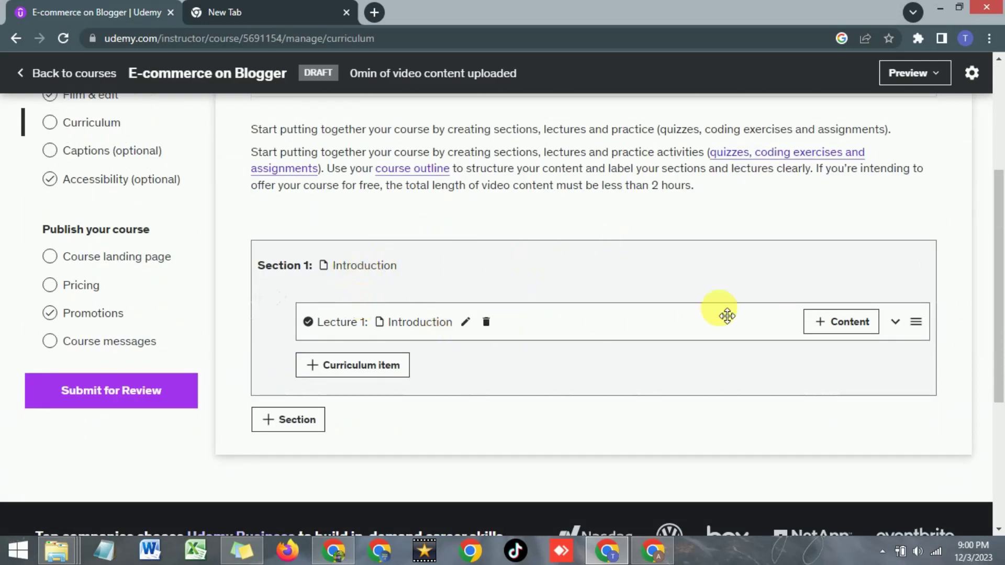
{"action": "left_click", "coordinate": [826, 329]}
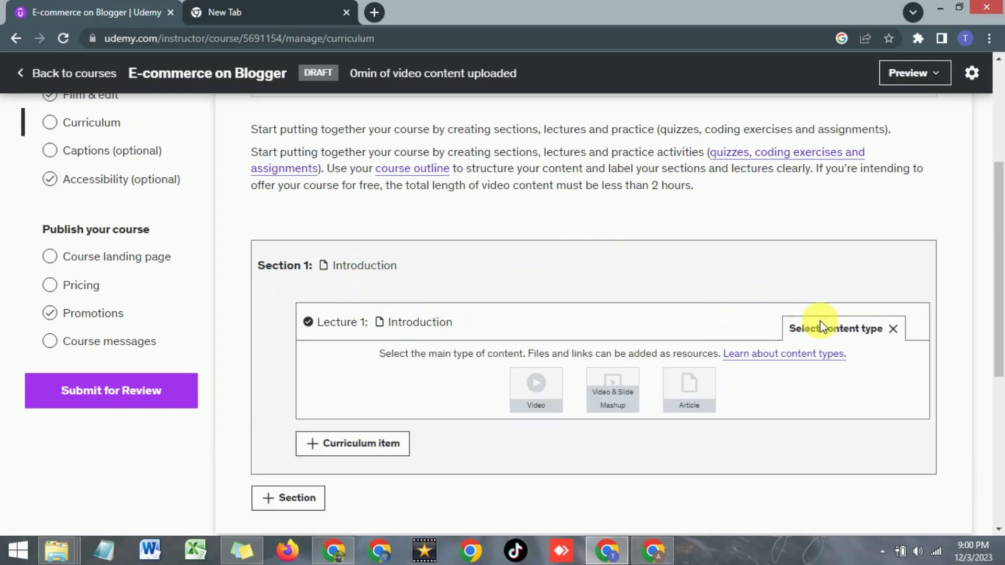
{"action": "mouse_move", "coordinate": [545, 332]}
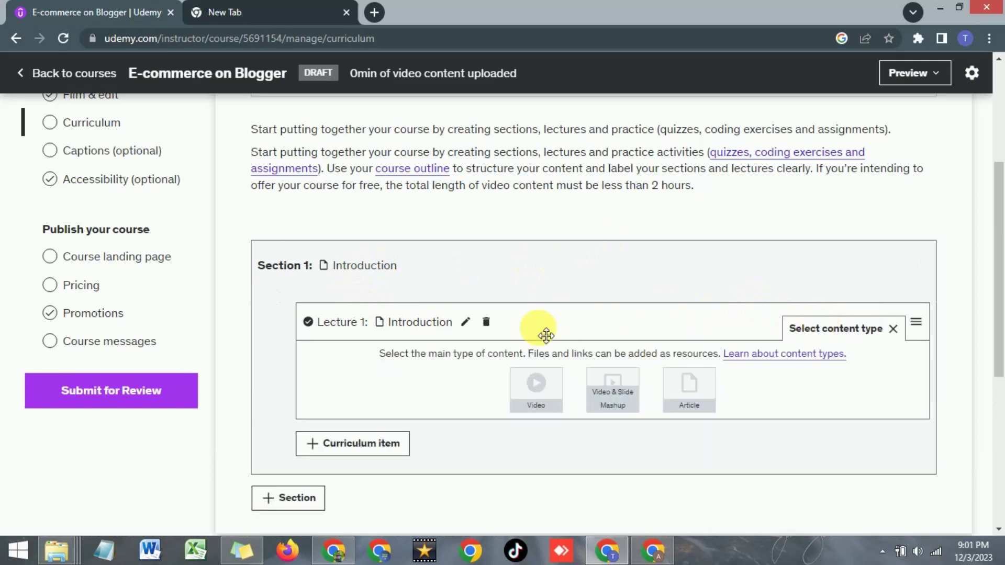
{"action": "left_click", "coordinate": [468, 324]}
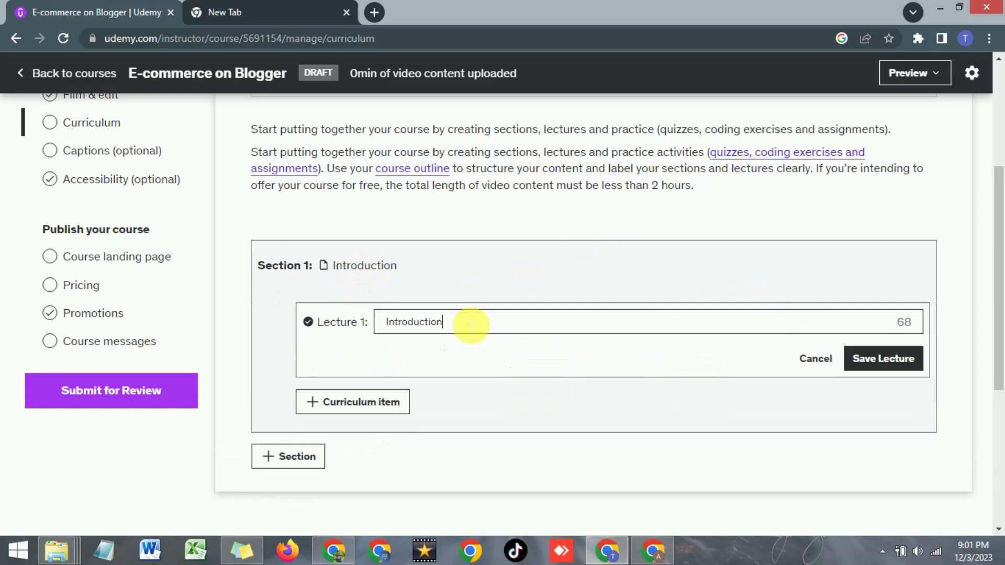
{"action": "triple_click", "coordinate": [496, 328]}
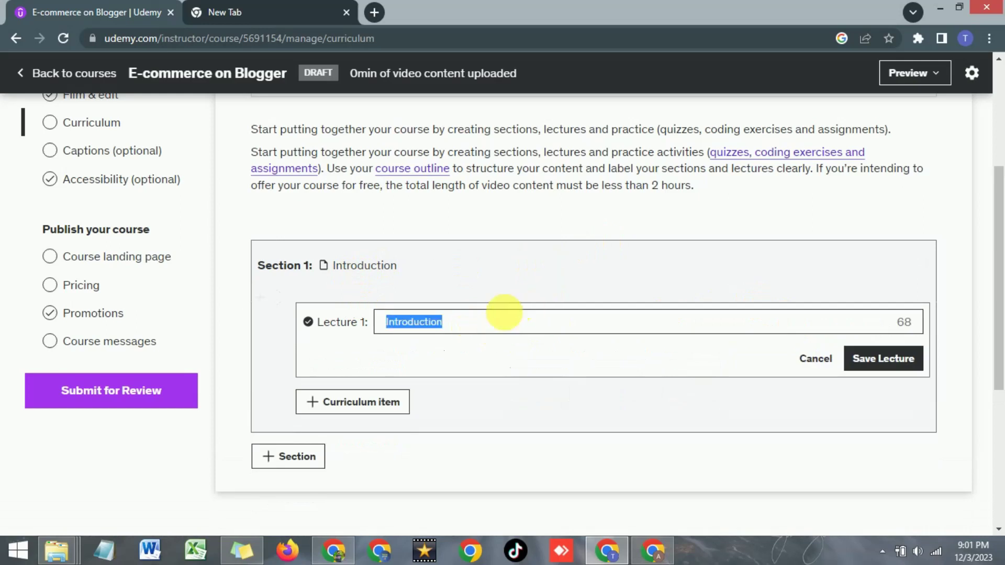
{"action": "left_click", "coordinate": [486, 328]}
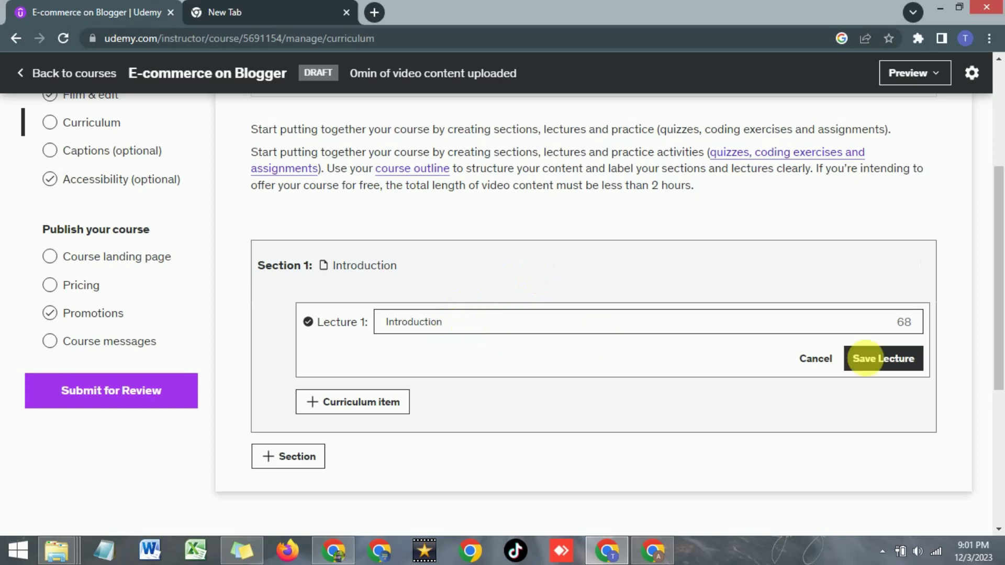
{"action": "left_click", "coordinate": [884, 366]}
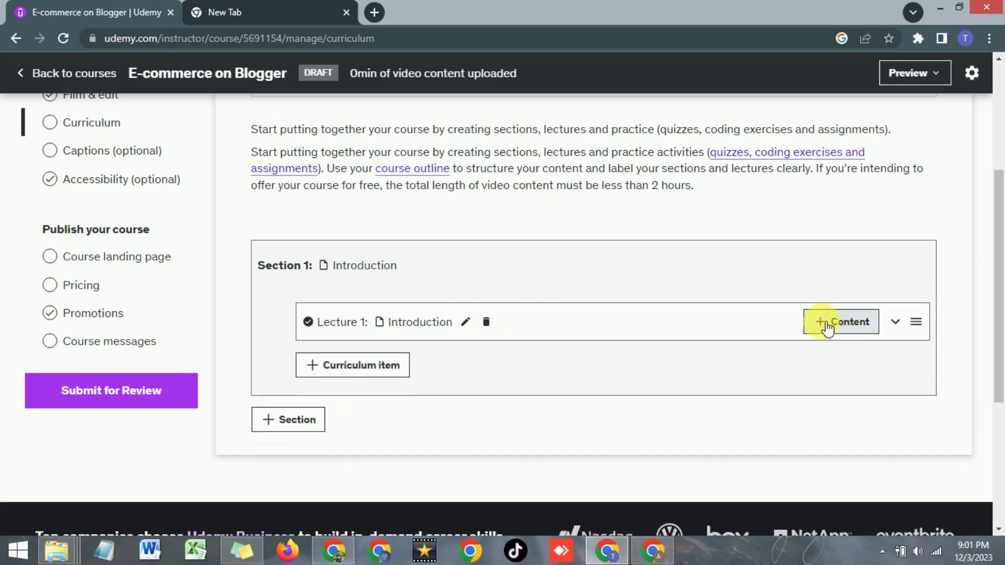
Step: Add the video "How to Create Free E-commerce Store on Blogger Make Money Online - Copy" as the content of Lecture 1
{"action": "left_click", "coordinate": [827, 329]}
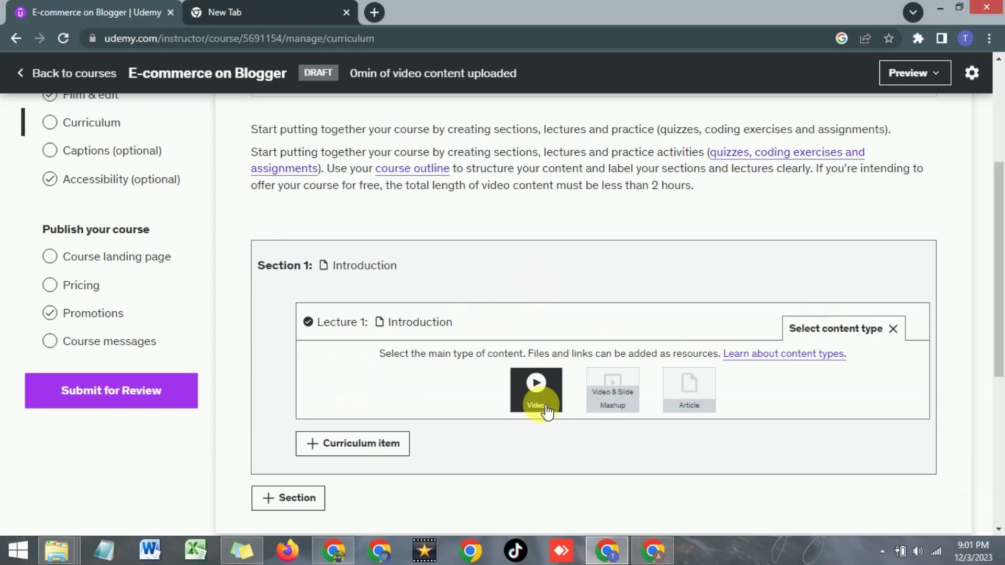
{"action": "left_click", "coordinate": [538, 386]}
{"action": "left_click", "coordinate": [675, 264]}
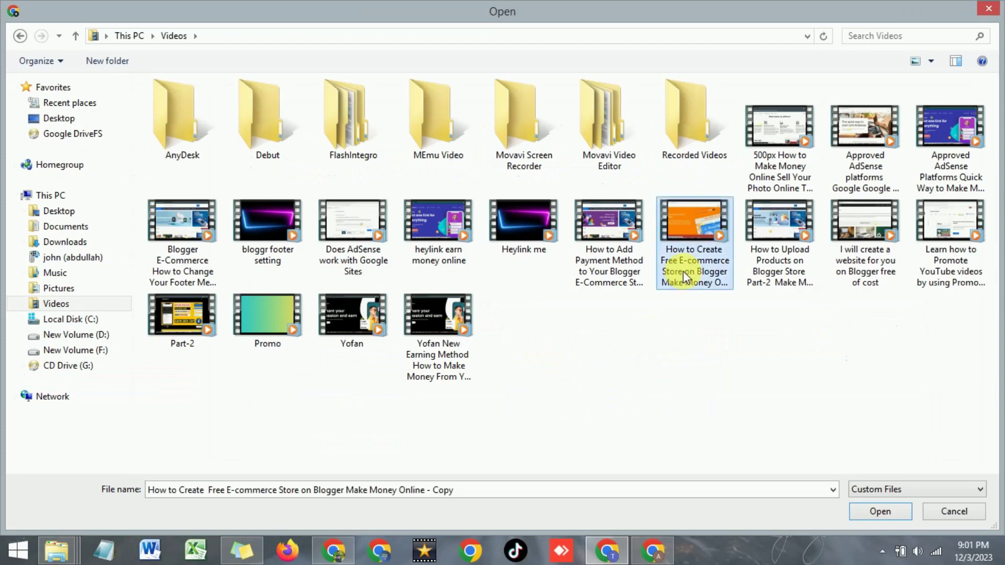
{"action": "left_click", "coordinate": [872, 515]}
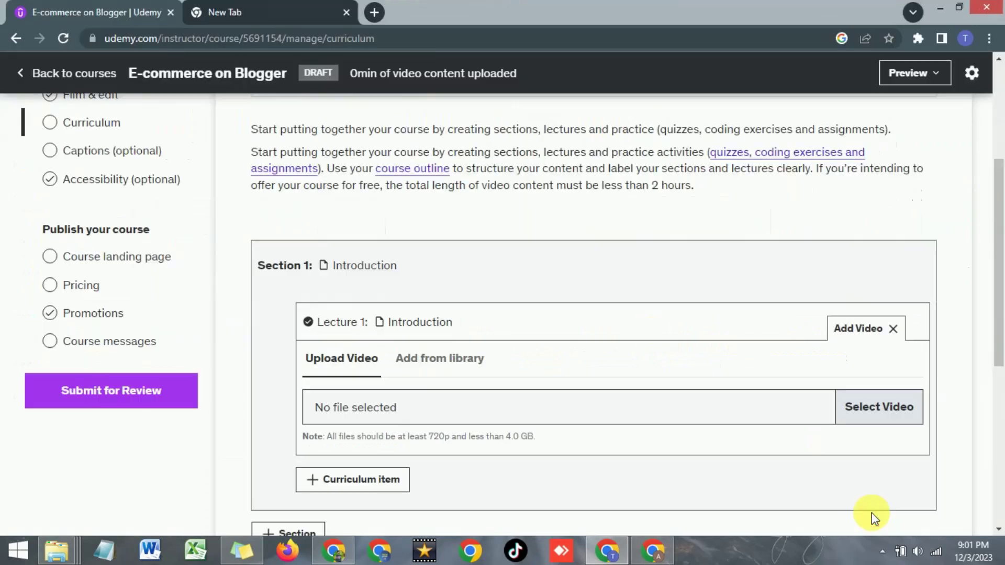
Step: Fill the Lecture 1 description with the "Beginners" paragraph copied from the Mastering Blogger course page, without its leading bullet
{"action": "scroll", "coordinate": [737, 363], "scroll_direction": "down", "scroll_amount": 1}
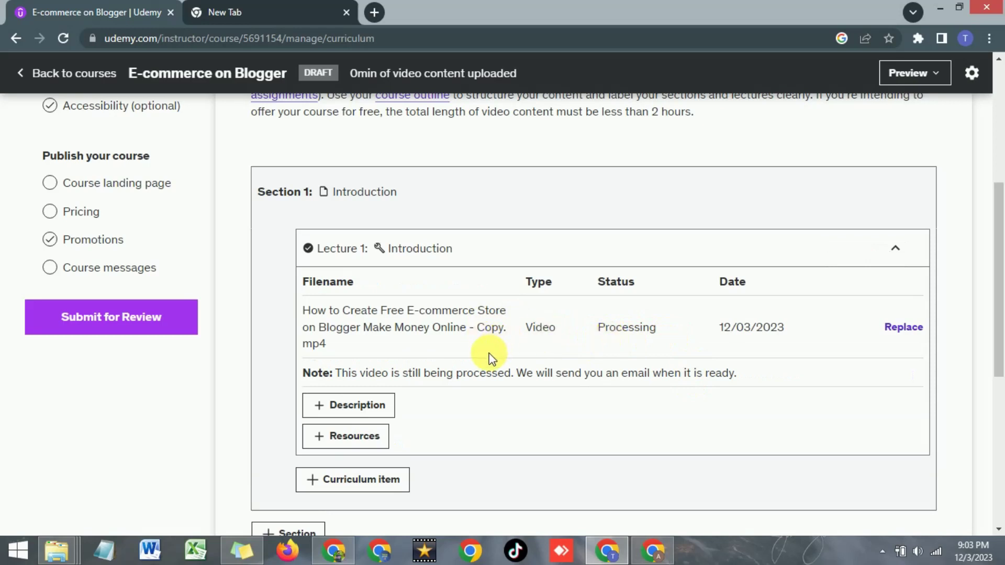
{"action": "left_click", "coordinate": [358, 405]}
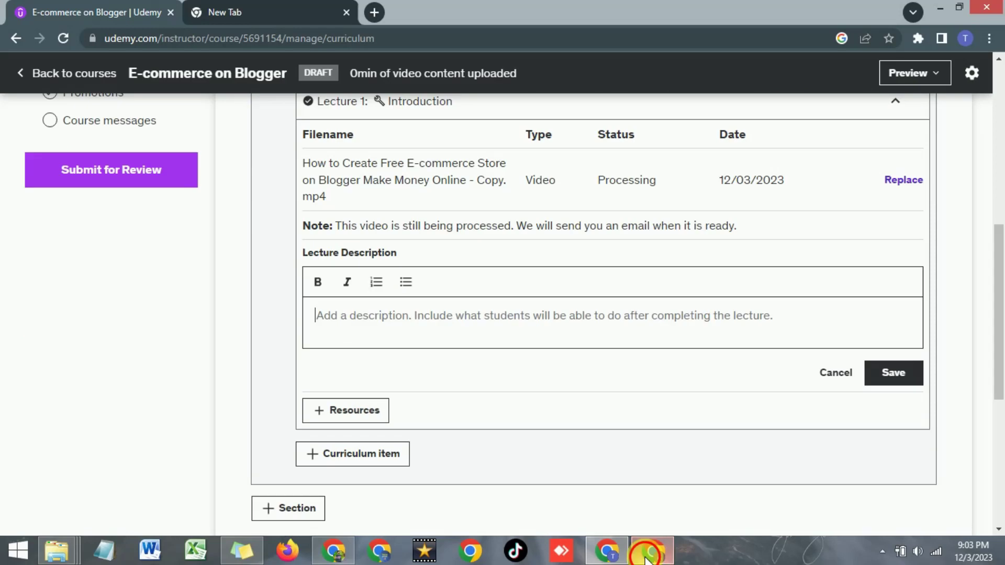
{"action": "left_click", "coordinate": [652, 551]}
{"action": "left_click", "coordinate": [270, 327]}
{"action": "left_click_drag", "start_coordinate": [224, 321], "coordinate": [297, 336]}
{"action": "left_click_drag", "start_coordinate": [365, 343], "coordinate": [386, 352]}
{"action": "key", "text": "ctrl+c"}
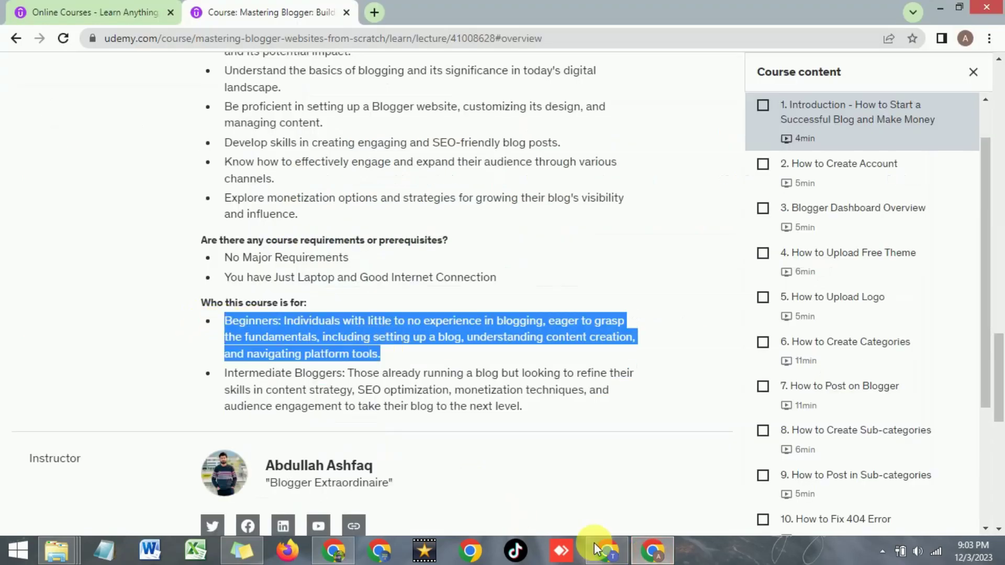
{"action": "left_click", "coordinate": [653, 550]}
{"action": "left_click", "coordinate": [391, 321]}
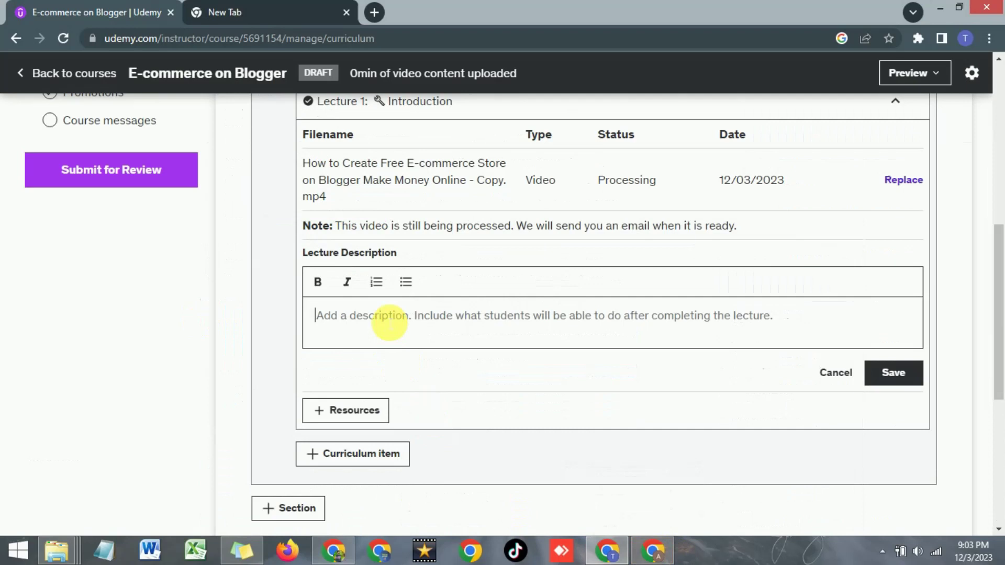
{"action": "key", "text": "ctrl+v"}
{"action": "left_click", "coordinate": [330, 316]}
{"action": "key", "text": "BackSpace"}
{"action": "key", "text": "BackSpace"}
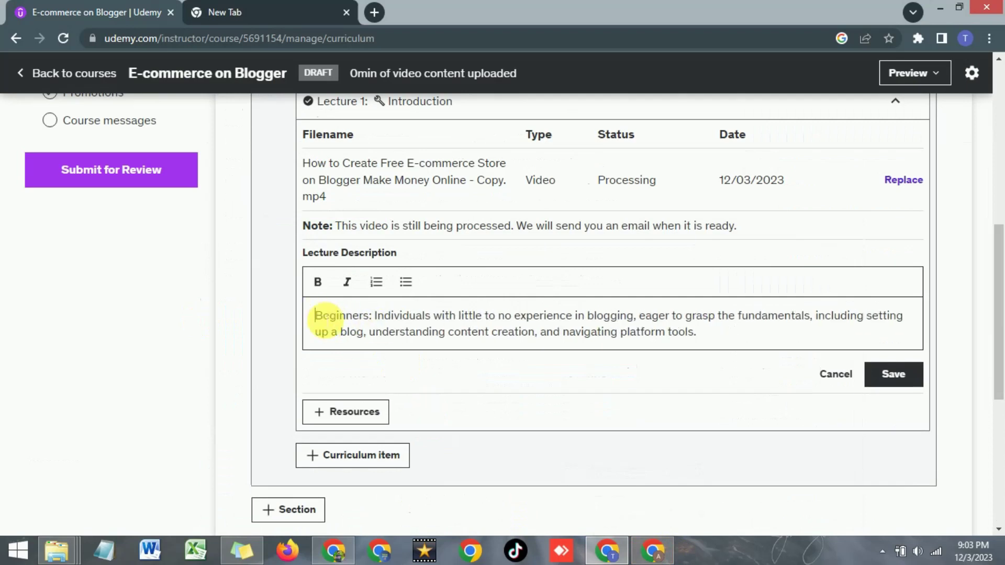
Step: Make "Beginners:" bold in the Lecture 1 description and save the description
{"action": "double_click", "coordinate": [321, 317]}
{"action": "left_click", "coordinate": [318, 282]}
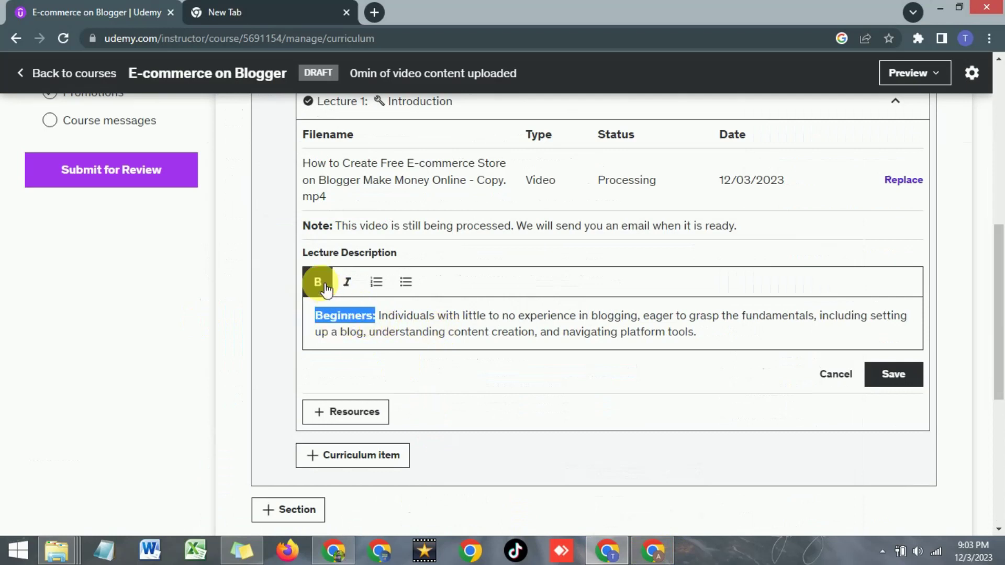
{"action": "left_click", "coordinate": [479, 320]}
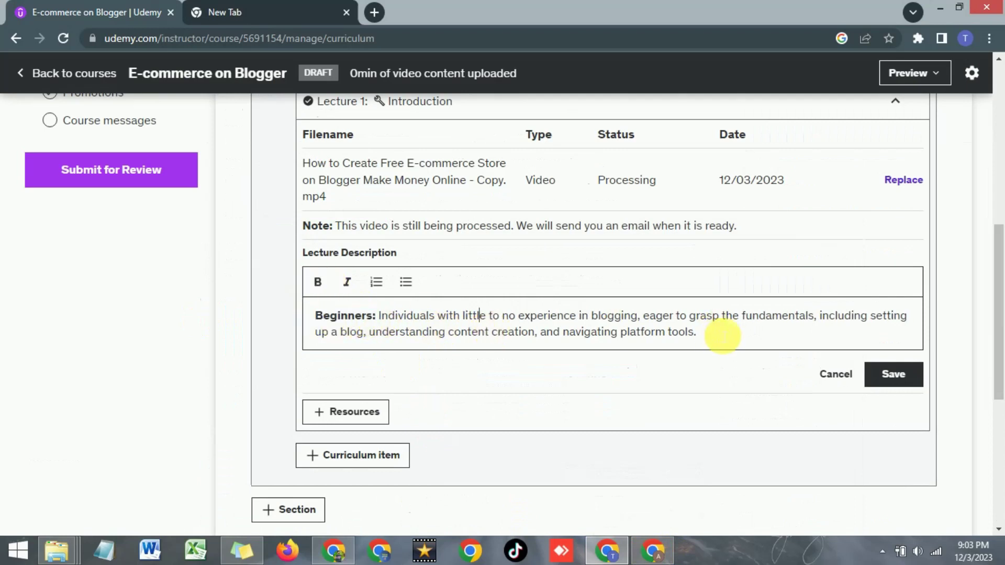
{"action": "left_click", "coordinate": [893, 375]}
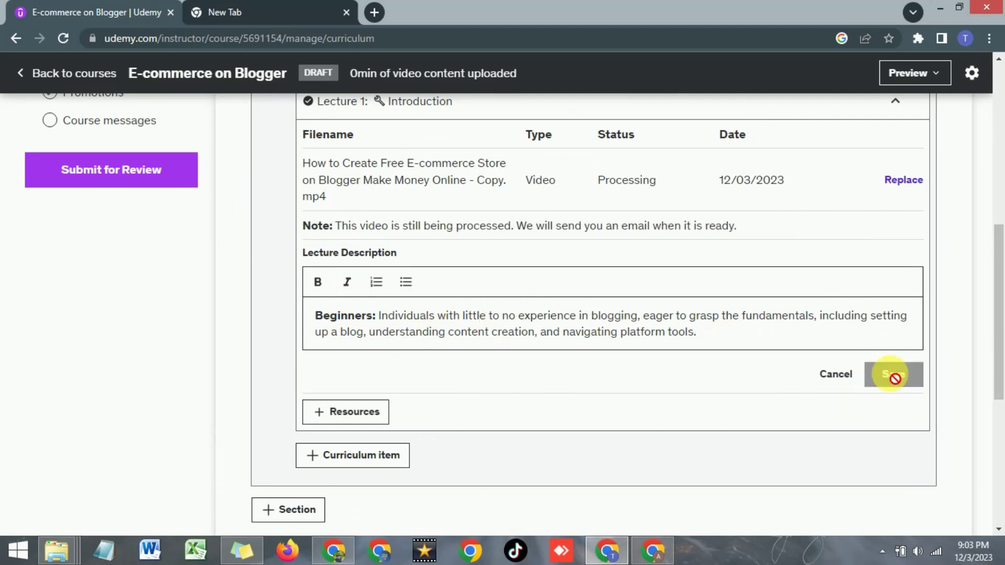
Step: Look at the options for adding resources to Lecture 1, close them without adding a file, and collapse the lecture
{"action": "left_click", "coordinate": [321, 309]}
{"action": "scroll", "coordinate": [337, 215], "scroll_direction": "up", "scroll_amount": 1}
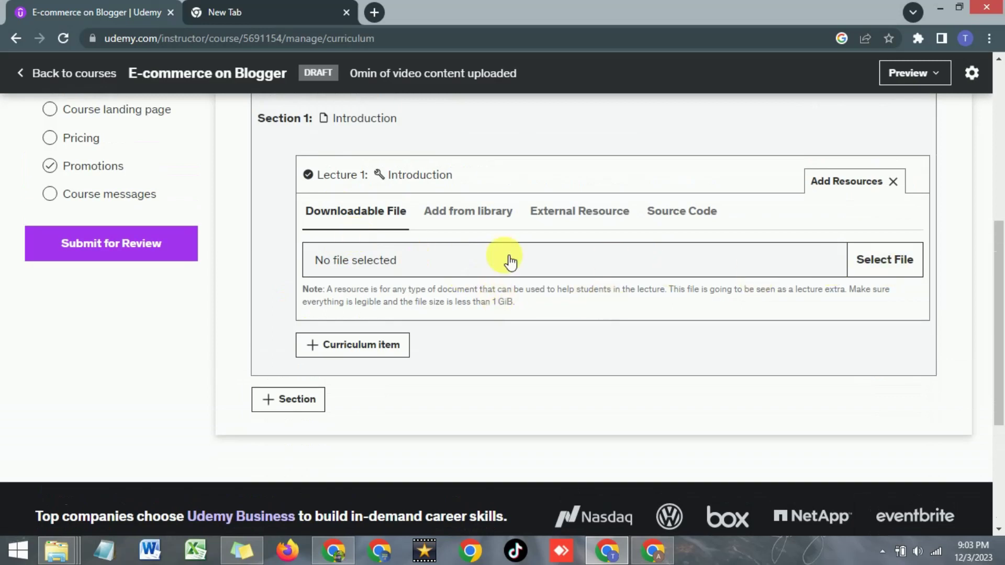
{"action": "scroll", "coordinate": [509, 262], "scroll_direction": "up", "scroll_amount": 1}
{"action": "scroll", "coordinate": [509, 262], "scroll_direction": "up", "scroll_amount": 2}
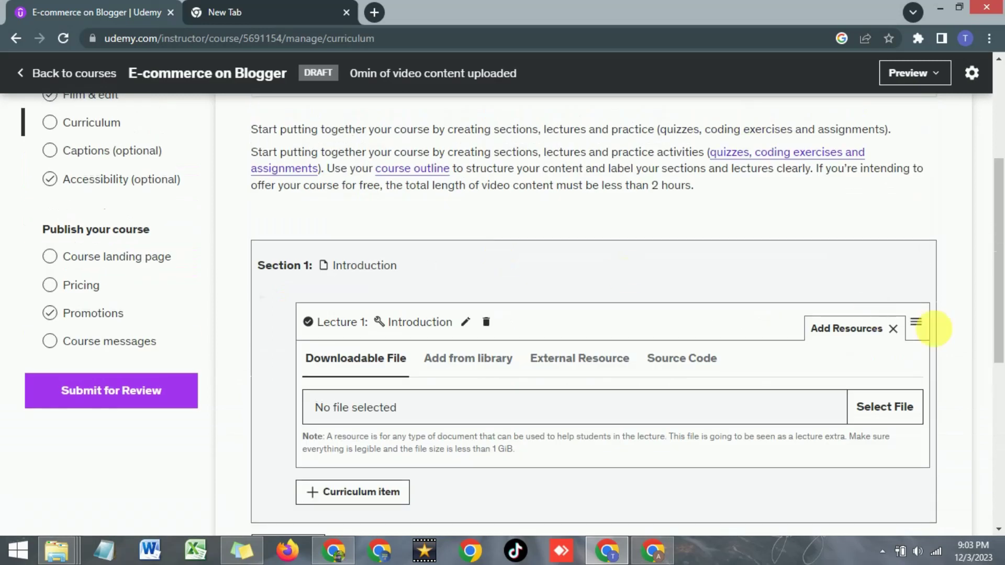
{"action": "left_click", "coordinate": [893, 329]}
{"action": "scroll", "coordinate": [602, 372], "scroll_direction": "down", "scroll_amount": 1}
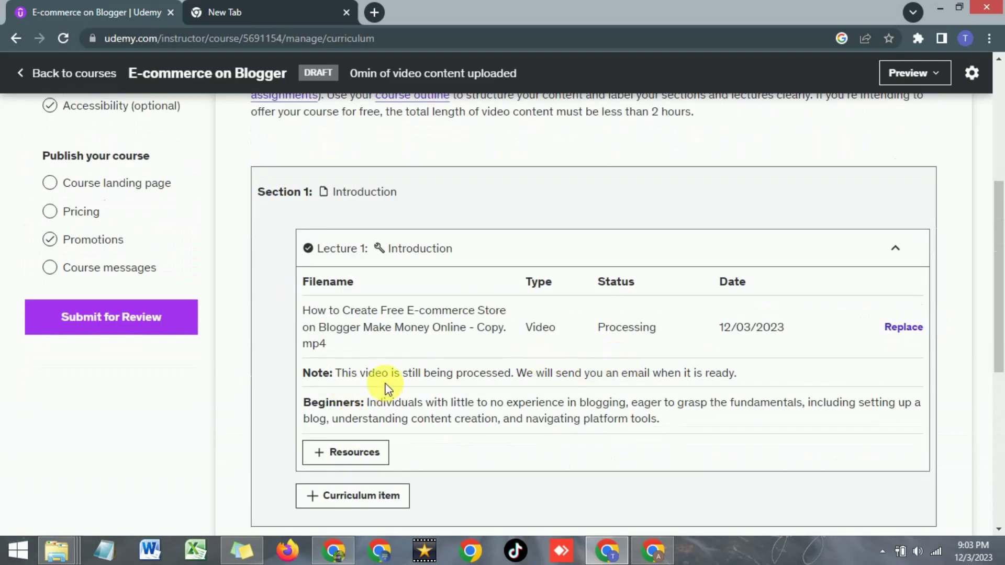
{"action": "left_click", "coordinate": [902, 256]}
Step: Add a new lecture titled "How to Create Account on Blogger" to Section 1
{"action": "left_click", "coordinate": [367, 296]}
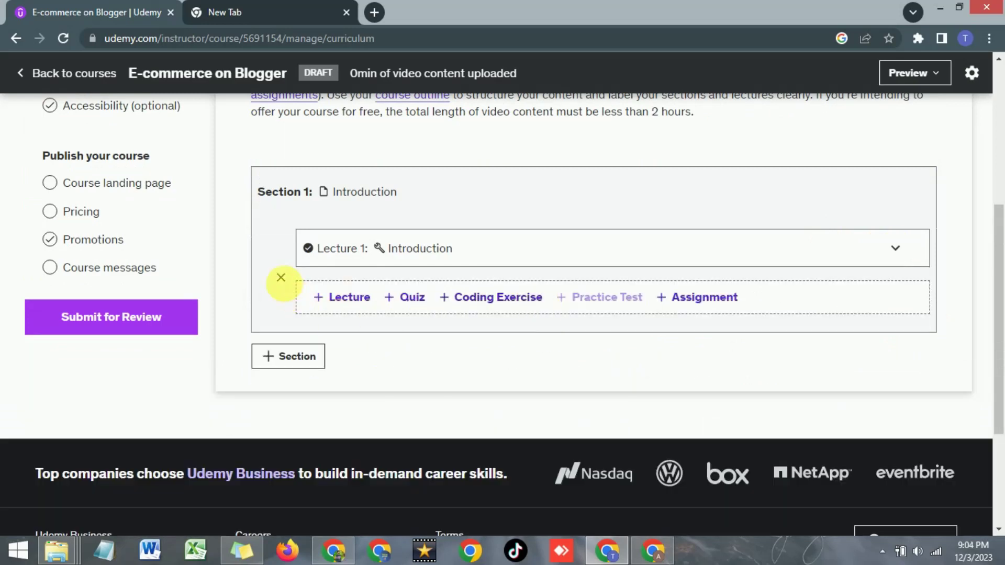
{"action": "left_click", "coordinate": [281, 282]}
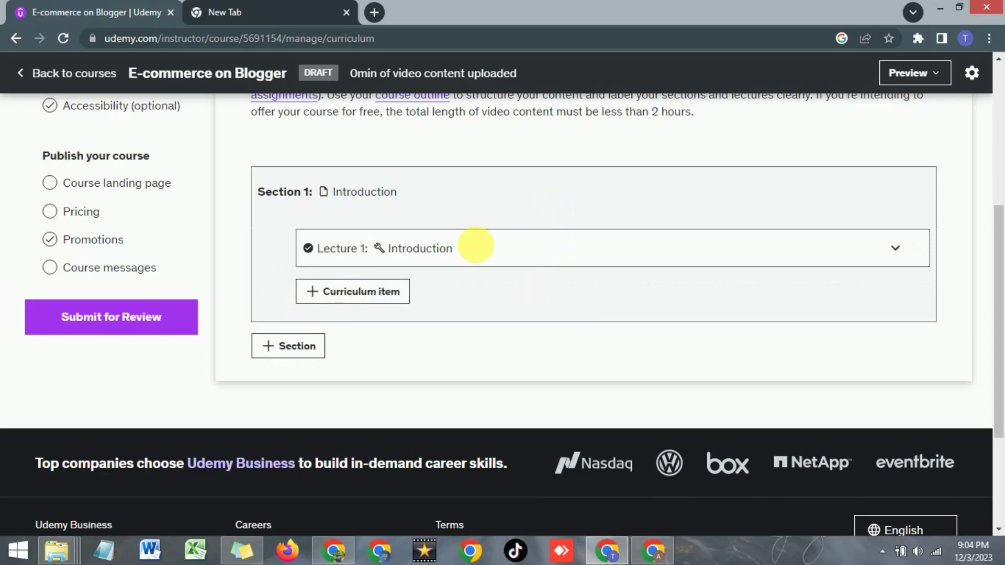
{"action": "left_click", "coordinate": [318, 296]}
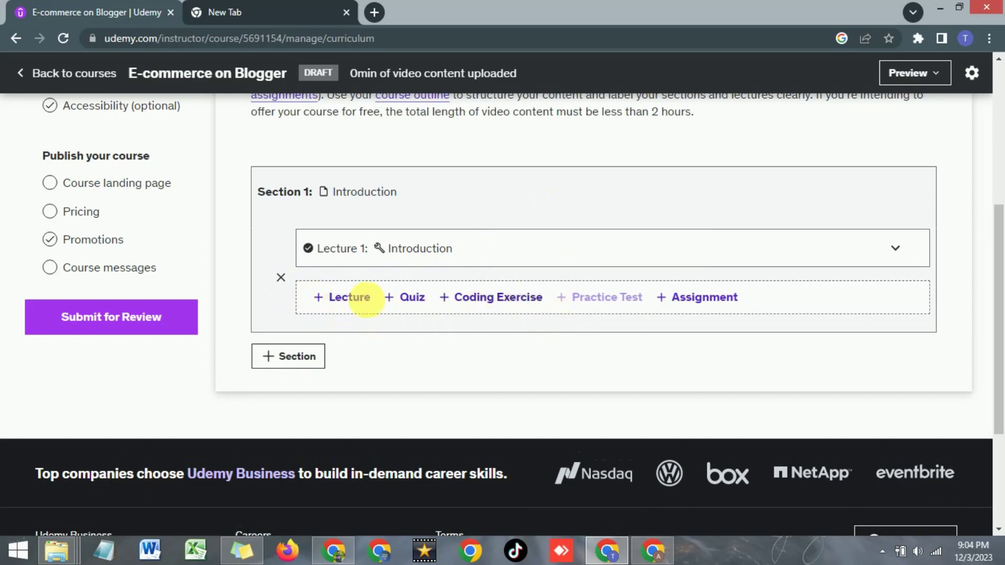
{"action": "left_click", "coordinate": [324, 301]}
{"action": "key", "text": "Escape"}
{"action": "left_click", "coordinate": [318, 294]}
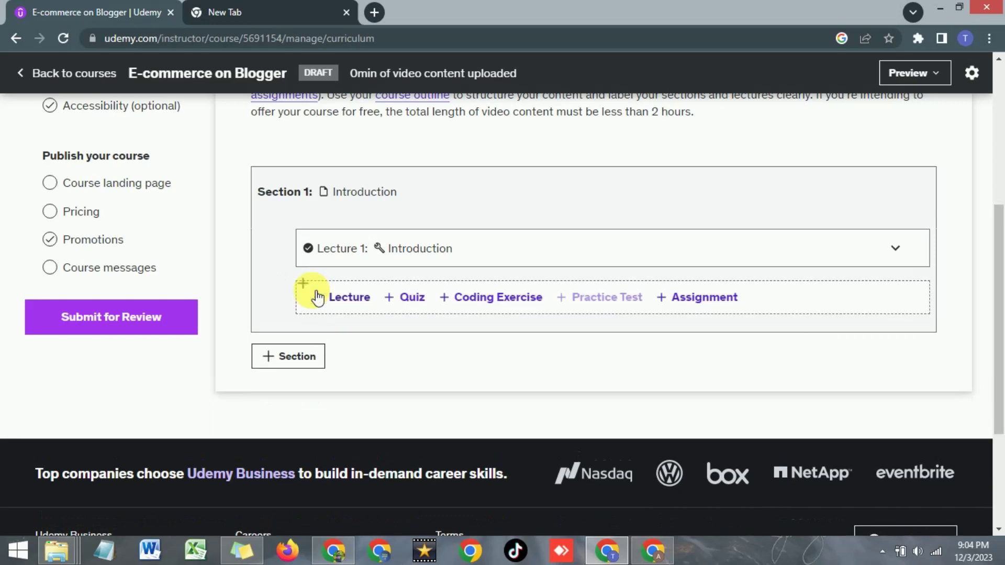
{"action": "left_click", "coordinate": [312, 297]}
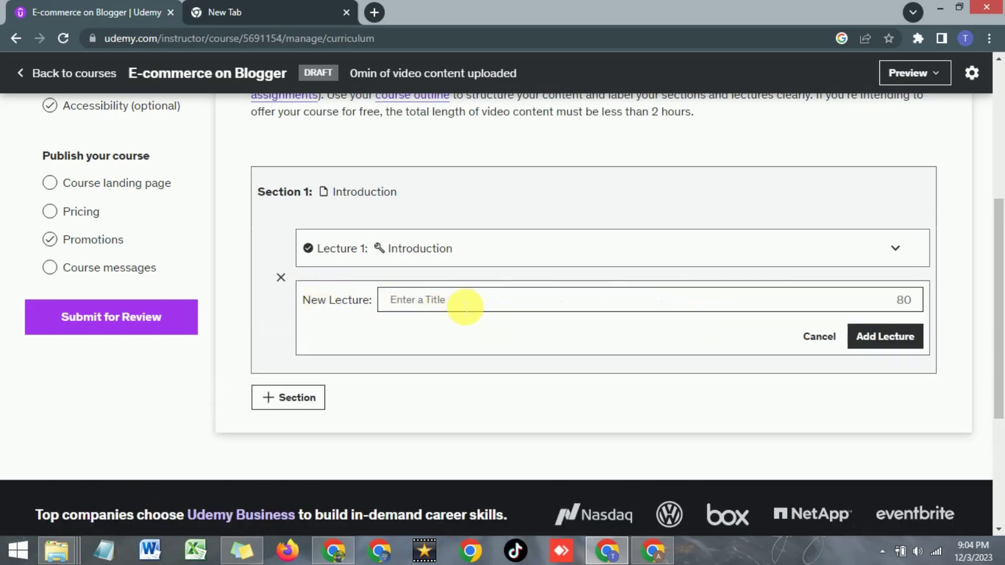
{"action": "type", "text": "How to Create Account on Blogger"}
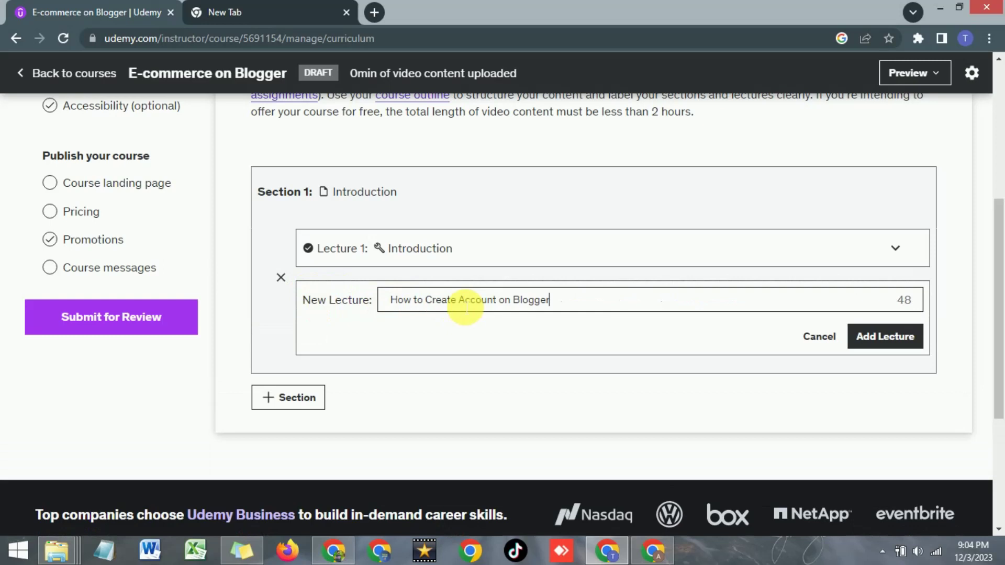
{"action": "left_click", "coordinate": [869, 339]}
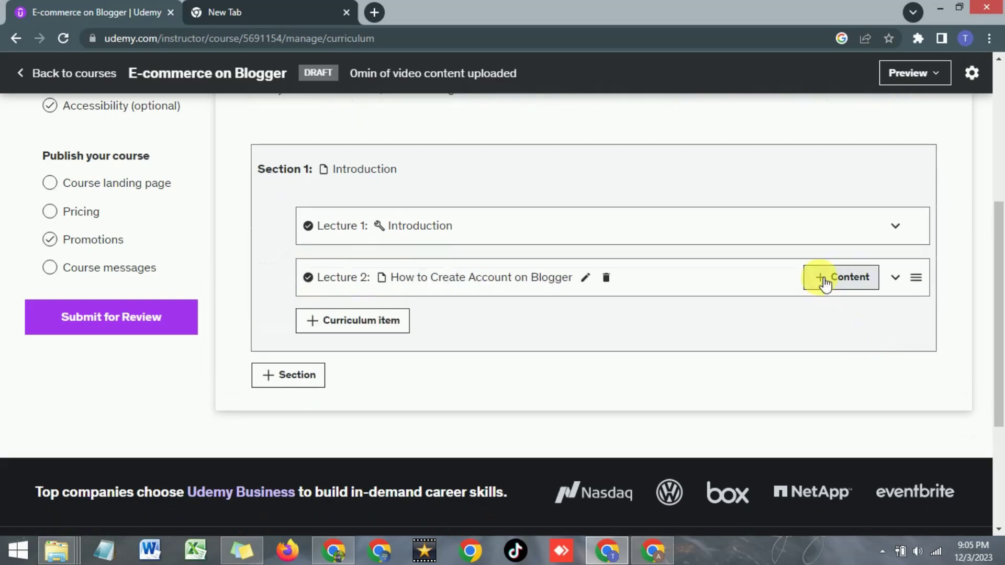
Step: Add the video "bloggr footer setting.mp4" as the content of Lecture 2
{"action": "left_click", "coordinate": [825, 280]}
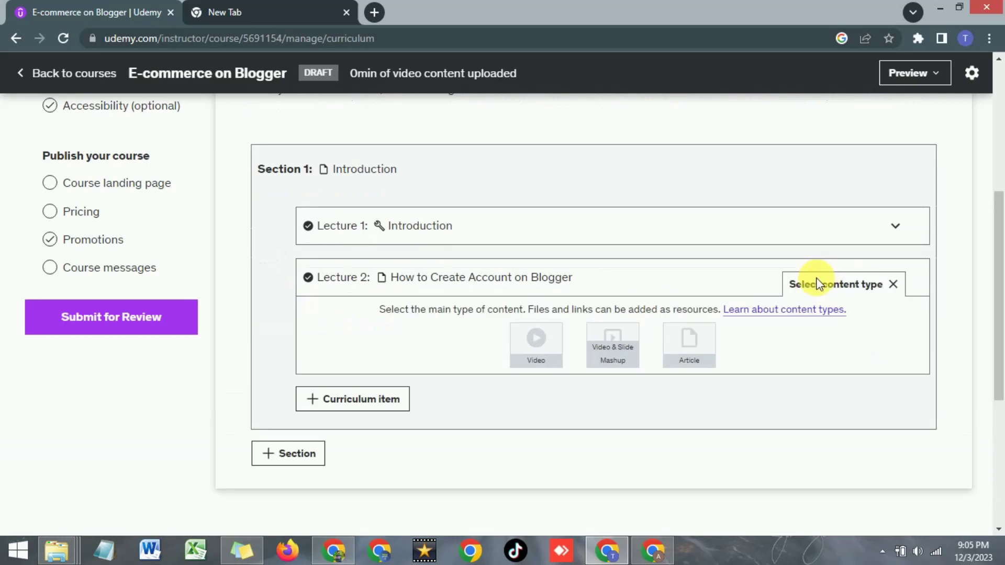
{"action": "left_click", "coordinate": [539, 361]}
{"action": "left_click", "coordinate": [848, 363]}
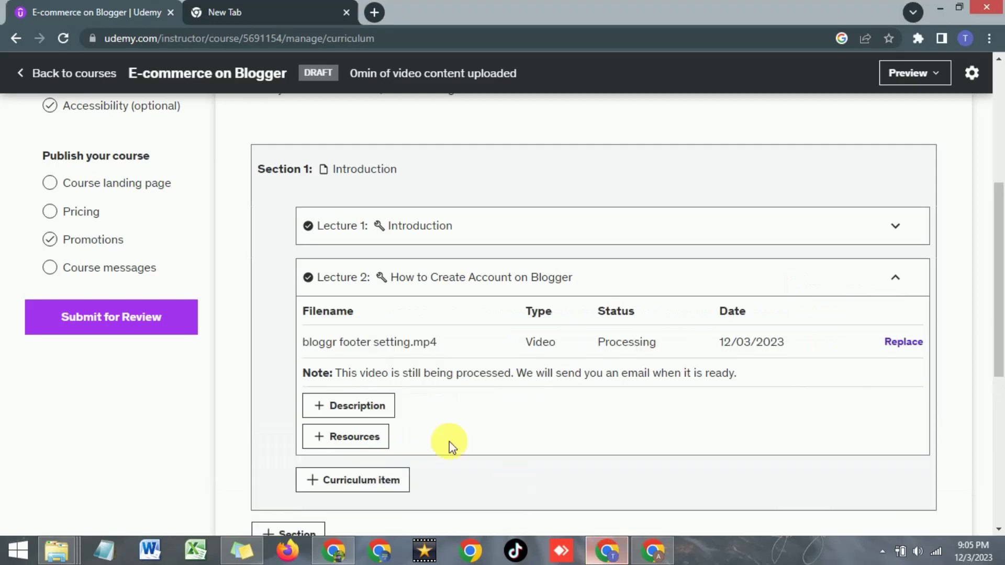
Step: Save "Understand the basics of blogging and its significance in today's digital landscape." as a bulleted description for Lecture 2, and collapse the lecture
{"action": "left_click", "coordinate": [321, 406]}
{"action": "left_click", "coordinate": [465, 463]}
{"action": "type", "text": "Understand the basics of blogging and its significance in today's digital landscape."}
{"action": "scroll", "coordinate": [775, 488], "scroll_direction": "down", "scroll_amount": 1}
{"action": "left_click", "coordinate": [896, 446]}
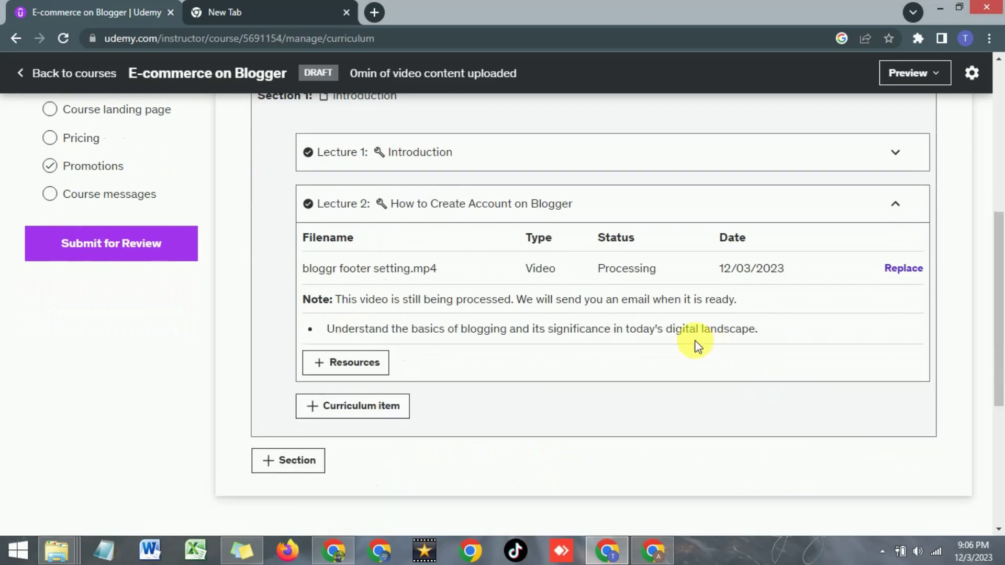
{"action": "left_click", "coordinate": [897, 206]}
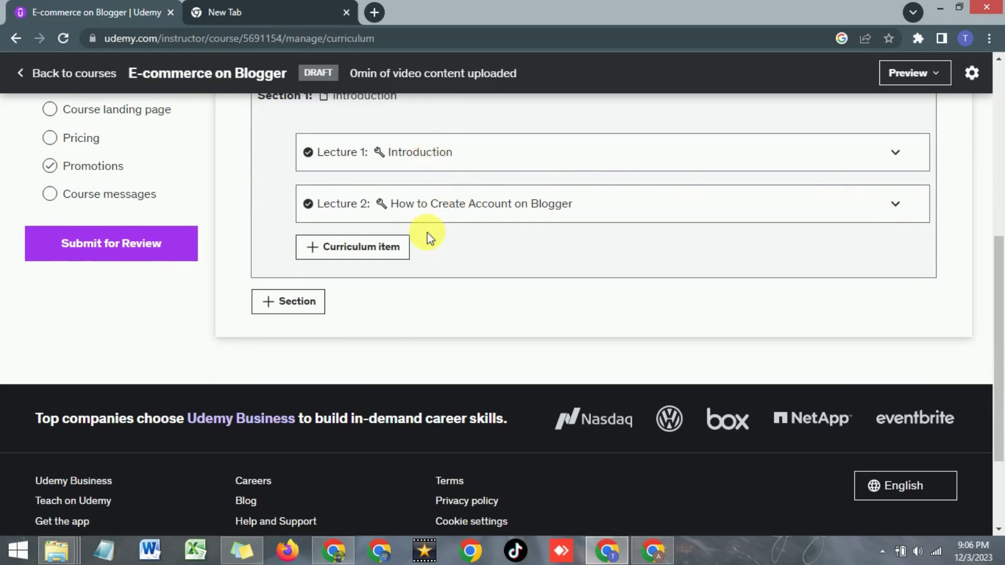
Step: Open the optional Captions section of the course
{"action": "scroll", "coordinate": [461, 251], "scroll_direction": "up", "scroll_amount": 1}
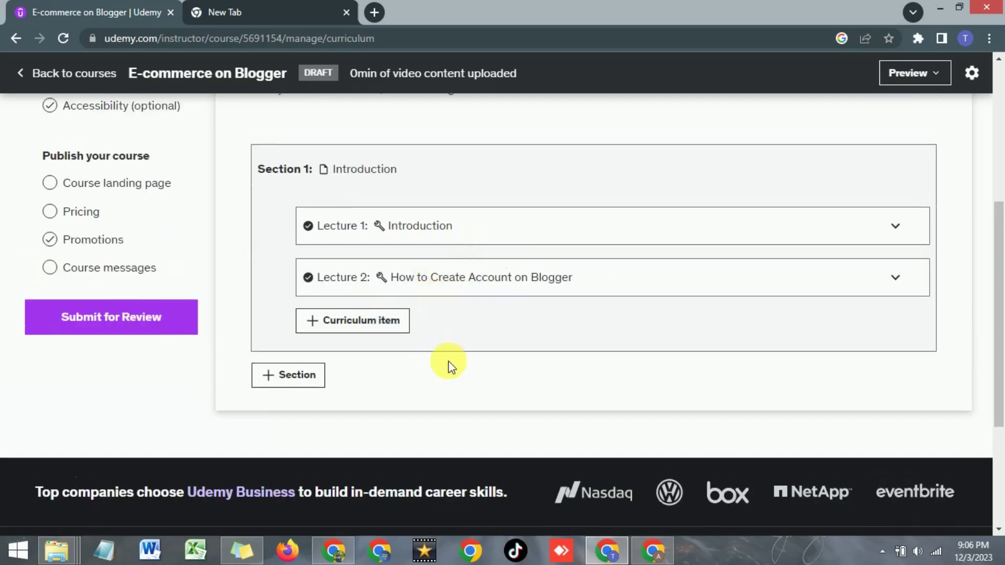
{"action": "scroll", "coordinate": [445, 340], "scroll_direction": "up", "scroll_amount": 2}
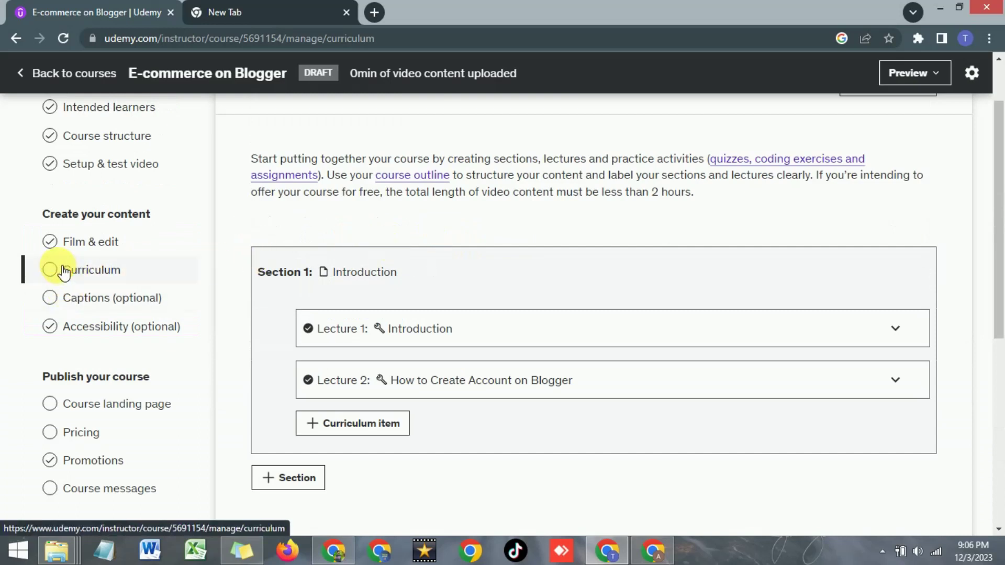
{"action": "left_click", "coordinate": [71, 299]}
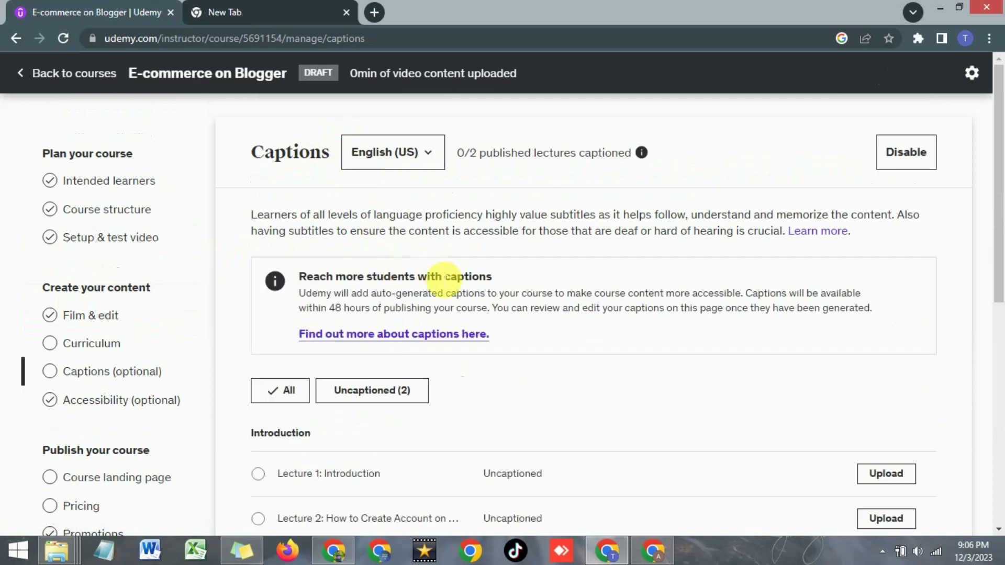
Step: Review the Captions page, including the captions notice and the caption status of Lectures 1 and 2
{"action": "scroll", "coordinate": [440, 276], "scroll_direction": "down", "scroll_amount": 3}
{"action": "scroll", "coordinate": [532, 291], "scroll_direction": "up", "scroll_amount": 3}
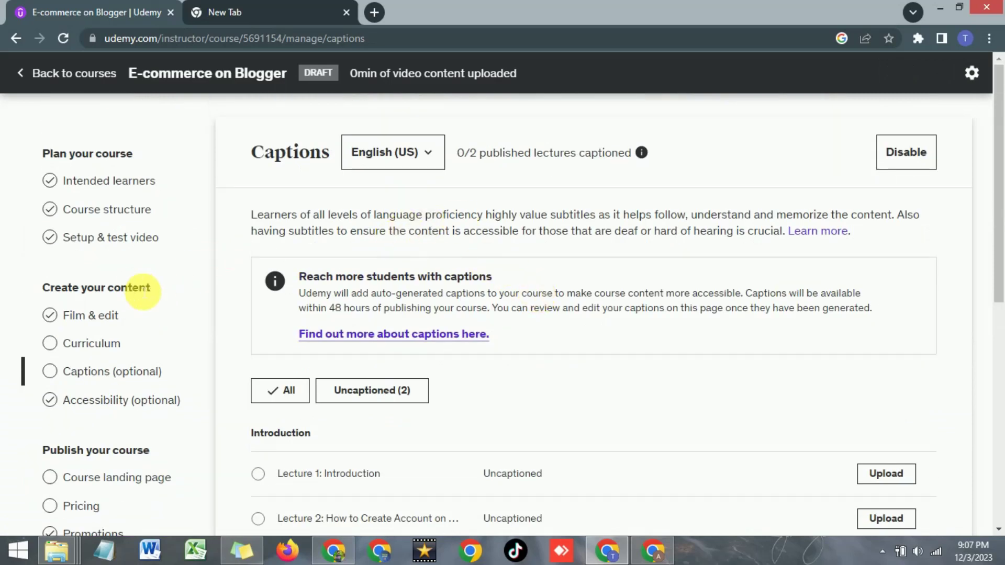
{"action": "scroll", "coordinate": [157, 295], "scroll_direction": "down", "scroll_amount": 2}
{"action": "scroll", "coordinate": [142, 291], "scroll_direction": "down", "scroll_amount": 2}
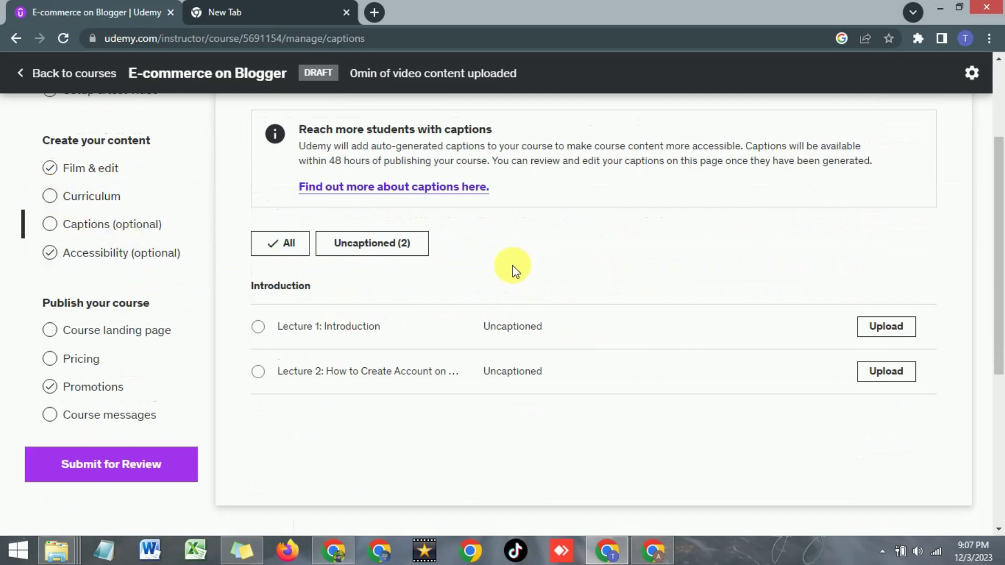
{"action": "scroll", "coordinate": [512, 269], "scroll_direction": "up", "scroll_amount": 3}
{"action": "scroll", "coordinate": [507, 266], "scroll_direction": "down", "scroll_amount": 4}
{"action": "scroll", "coordinate": [63, 172], "scroll_direction": "up", "scroll_amount": 1}
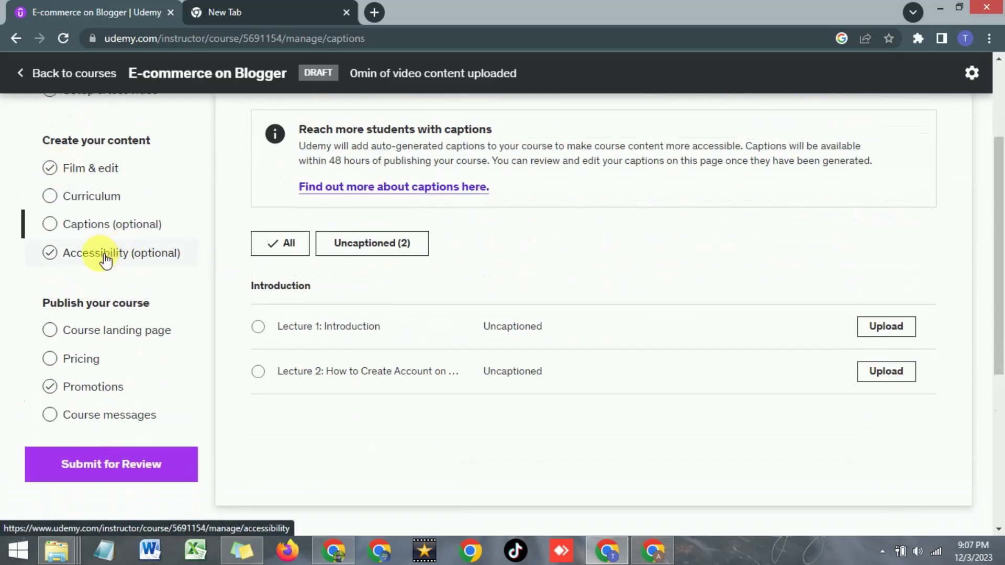
Step: Open the Course landing page section and look over its title, subtitle and description fields
{"action": "left_click", "coordinate": [107, 337]}
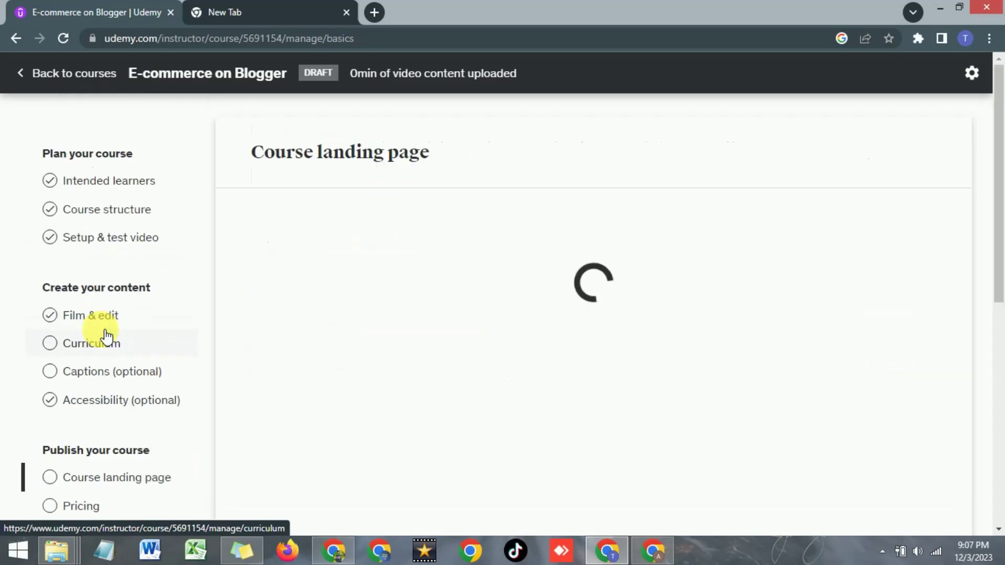
{"action": "scroll", "coordinate": [101, 321], "scroll_direction": "down", "scroll_amount": 4}
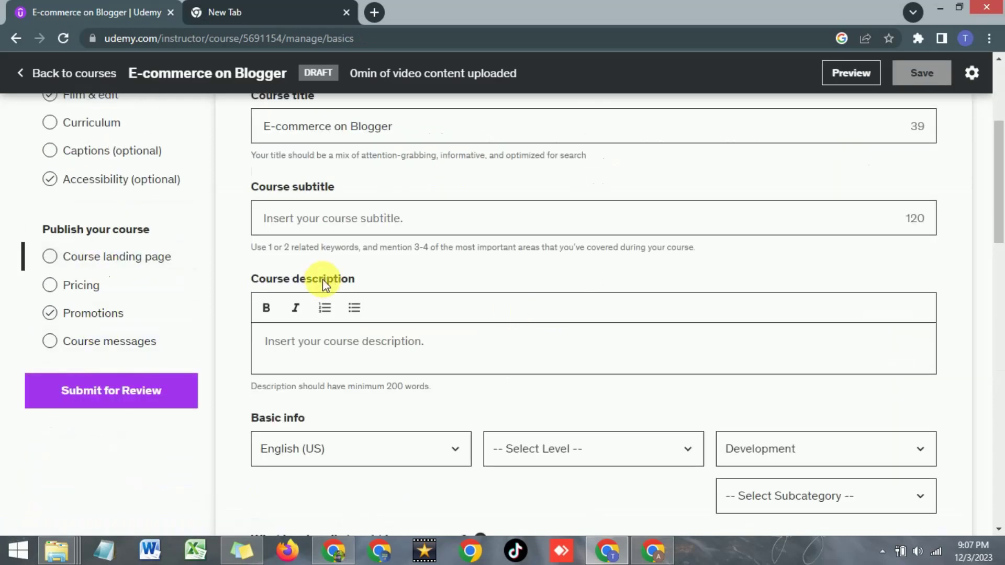
{"action": "scroll", "coordinate": [326, 280], "scroll_direction": "up", "scroll_amount": 4}
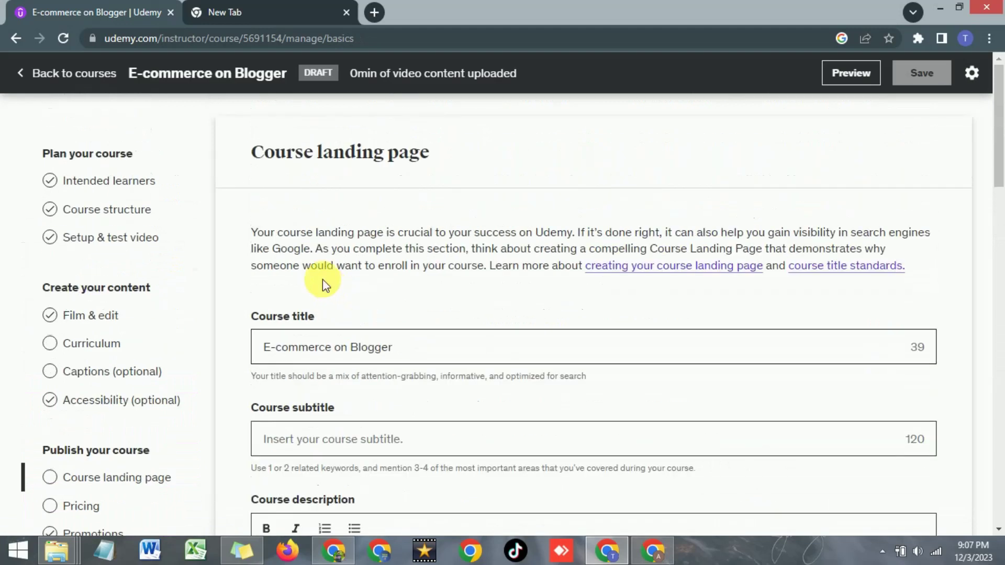
{"action": "scroll", "coordinate": [325, 280], "scroll_direction": "down", "scroll_amount": 2}
Step: Review the description of the reference "Mastering Blogger" course in the other browser window, and return to the course landing page
{"action": "left_click", "coordinate": [652, 551]}
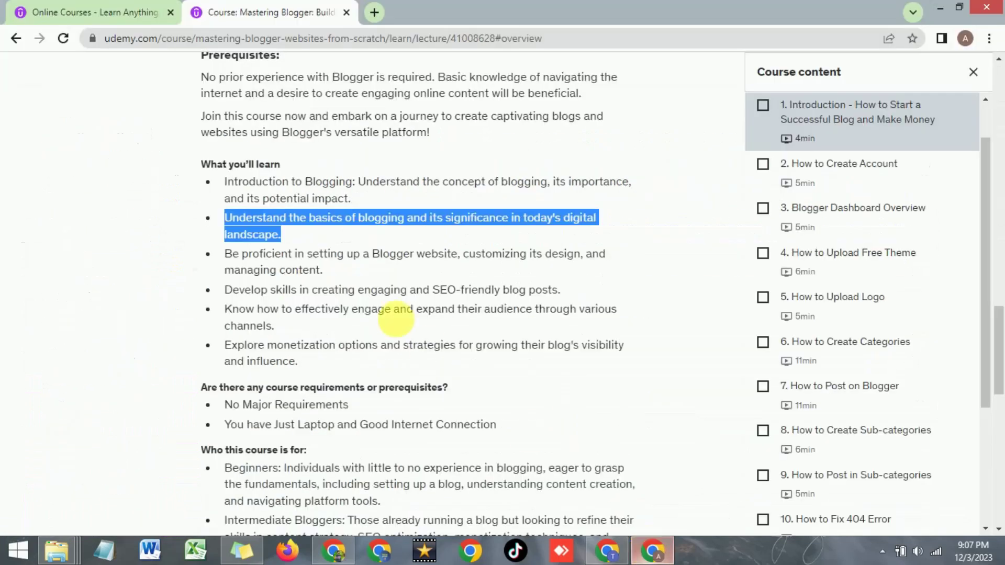
{"action": "scroll", "coordinate": [408, 362], "scroll_direction": "up", "scroll_amount": 5}
{"action": "left_click", "coordinate": [388, 374]}
{"action": "scroll", "coordinate": [389, 345], "scroll_direction": "up", "scroll_amount": 7}
{"action": "scroll", "coordinate": [390, 323], "scroll_direction": "up", "scroll_amount": 3}
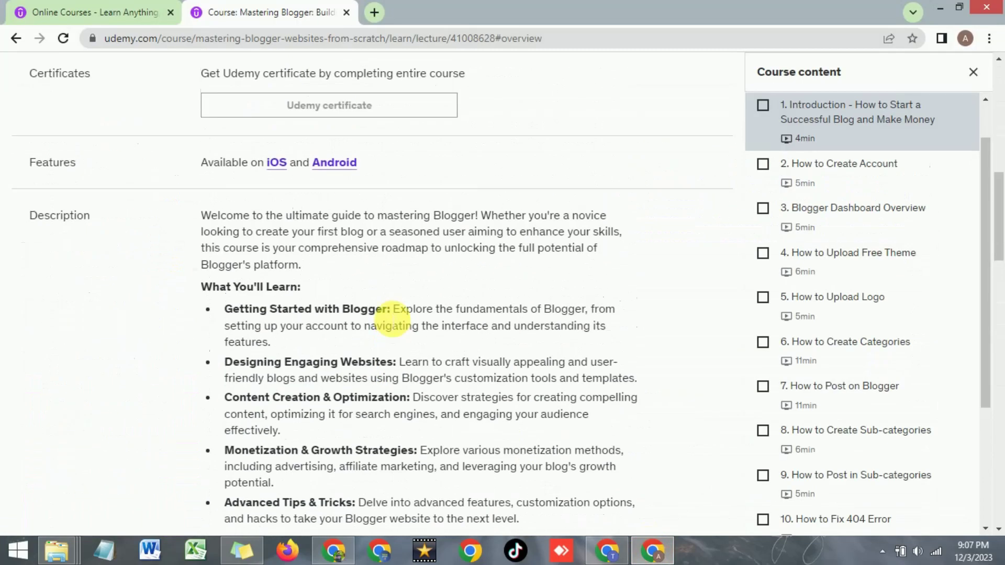
{"action": "scroll", "coordinate": [336, 365], "scroll_direction": "down", "scroll_amount": 5}
{"action": "left_click", "coordinate": [608, 551]}
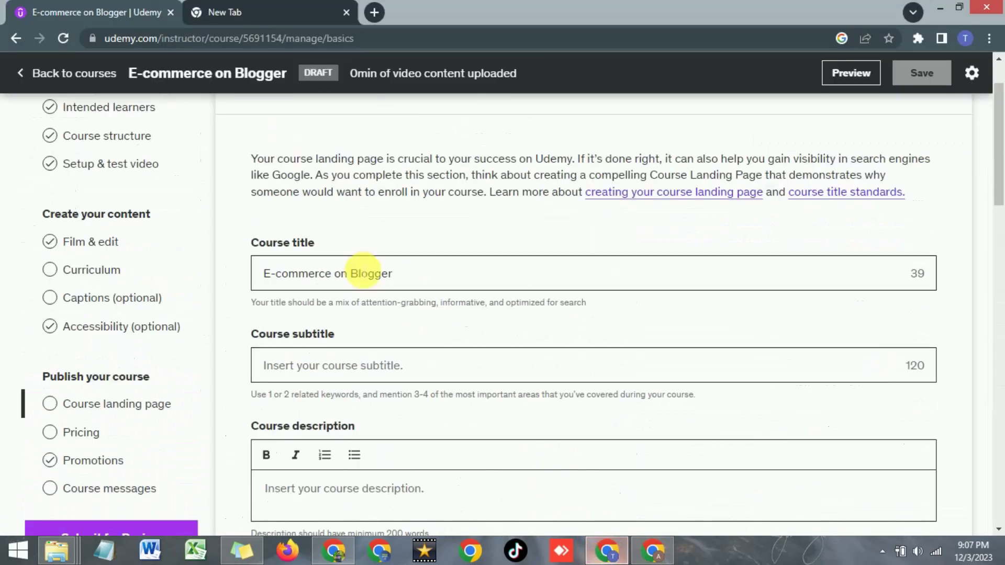
Step: Set the course subtitle to "Step by Step Create a Store on Blogger"
{"action": "left_click", "coordinate": [411, 277]}
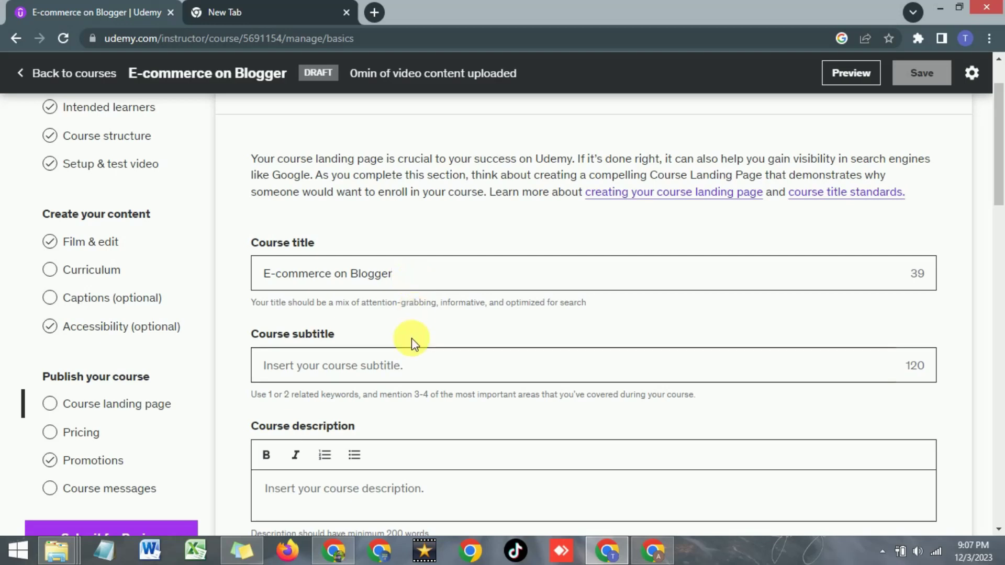
{"action": "scroll", "coordinate": [411, 338], "scroll_direction": "down", "scroll_amount": 1}
{"action": "left_click", "coordinate": [400, 292]}
{"action": "type", "text": "Step by Step Create a Store on Blogger"}
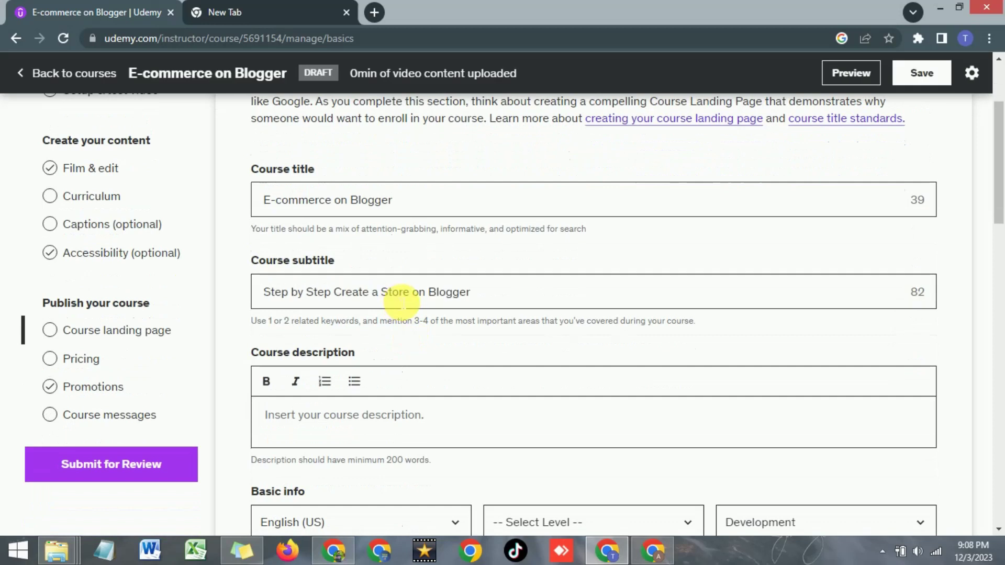
Step: Copy the reference course's description, from the welcome paragraph through "Advanced Tips & Tricks", into the course description
{"action": "scroll", "coordinate": [399, 298], "scroll_direction": "down", "scroll_amount": 1}
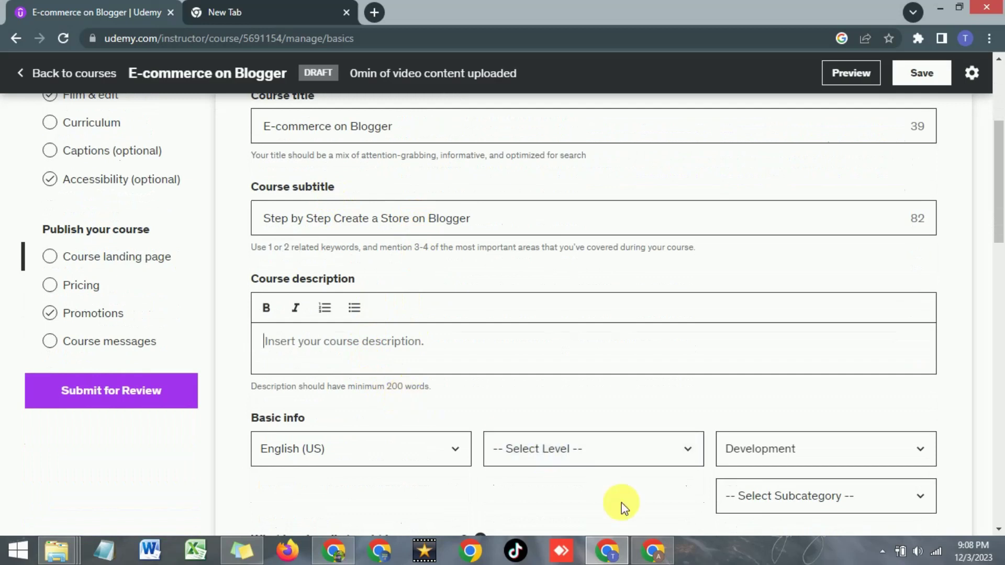
{"action": "left_click", "coordinate": [652, 550]}
{"action": "scroll", "coordinate": [361, 173], "scroll_direction": "up", "scroll_amount": 5}
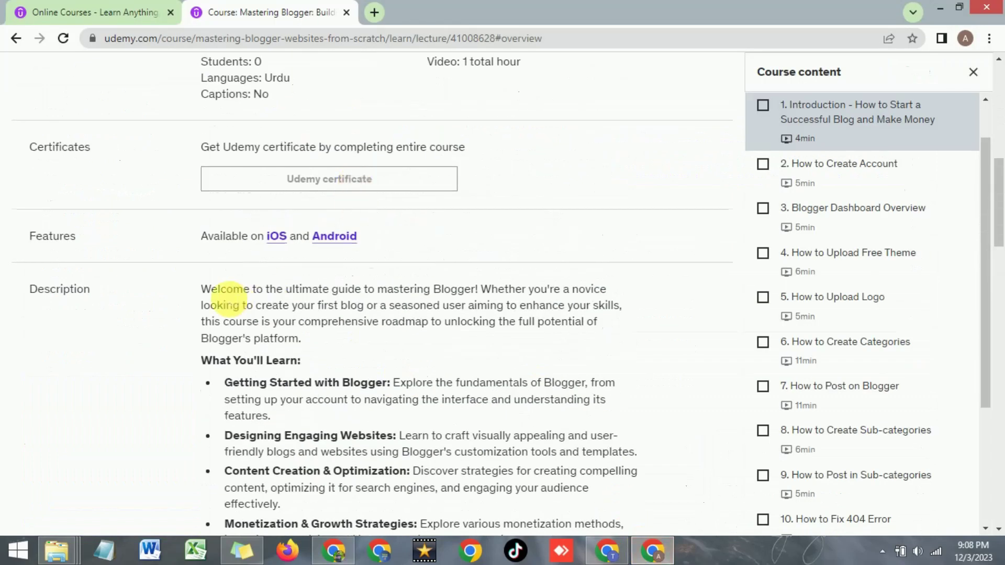
{"action": "left_click_drag", "start_coordinate": [201, 293], "coordinate": [307, 342]}
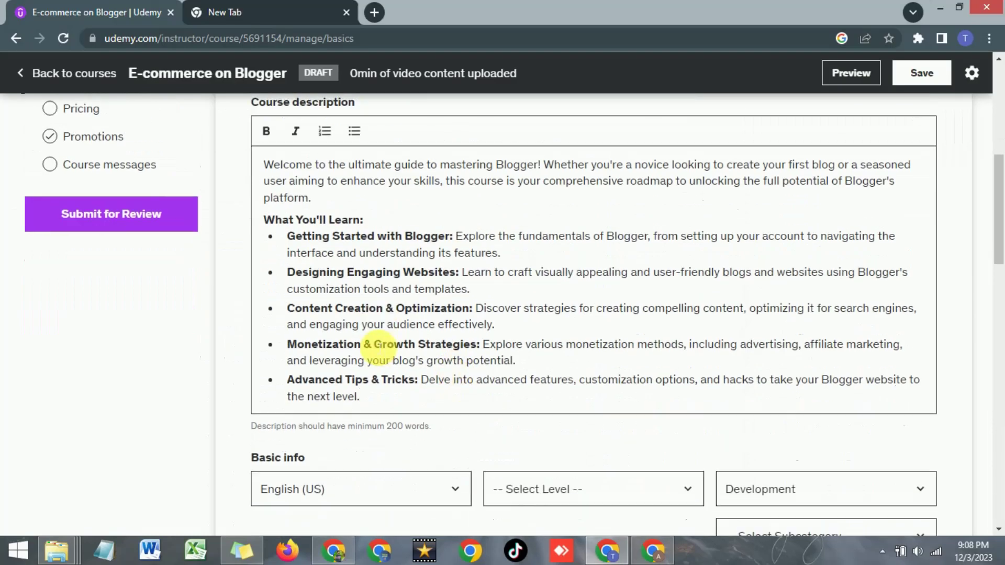
Step: Keep English (US) as the course language and set the course level to Expert Level
{"action": "scroll", "coordinate": [377, 343], "scroll_direction": "down", "scroll_amount": 3}
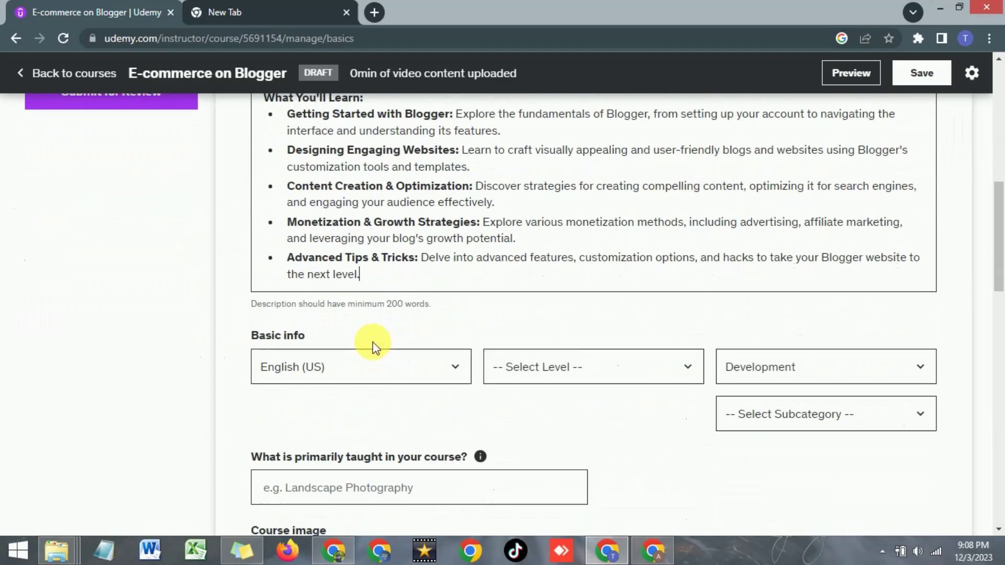
{"action": "left_click", "coordinate": [362, 312]}
{"action": "left_click", "coordinate": [362, 312]}
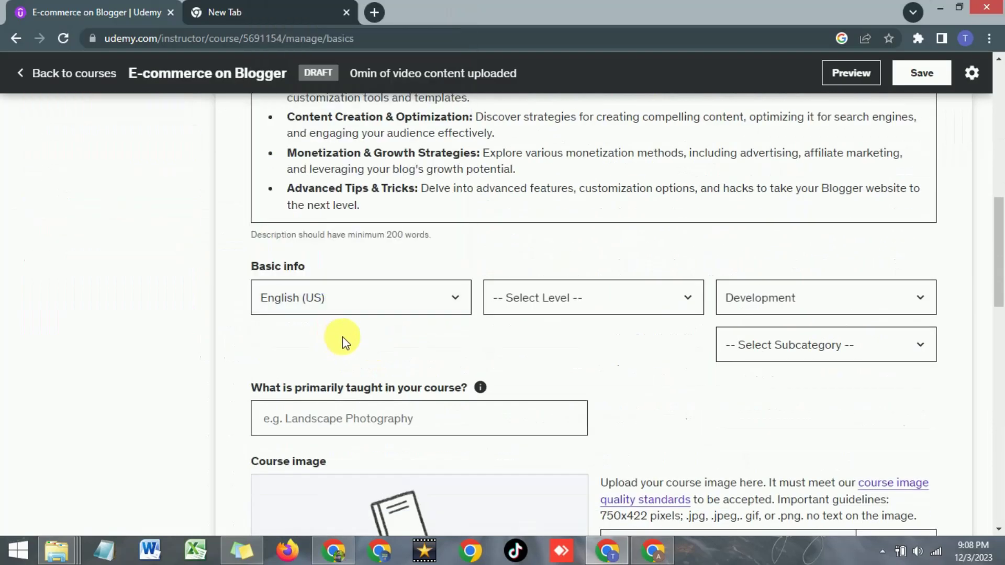
{"action": "left_click", "coordinate": [356, 309]}
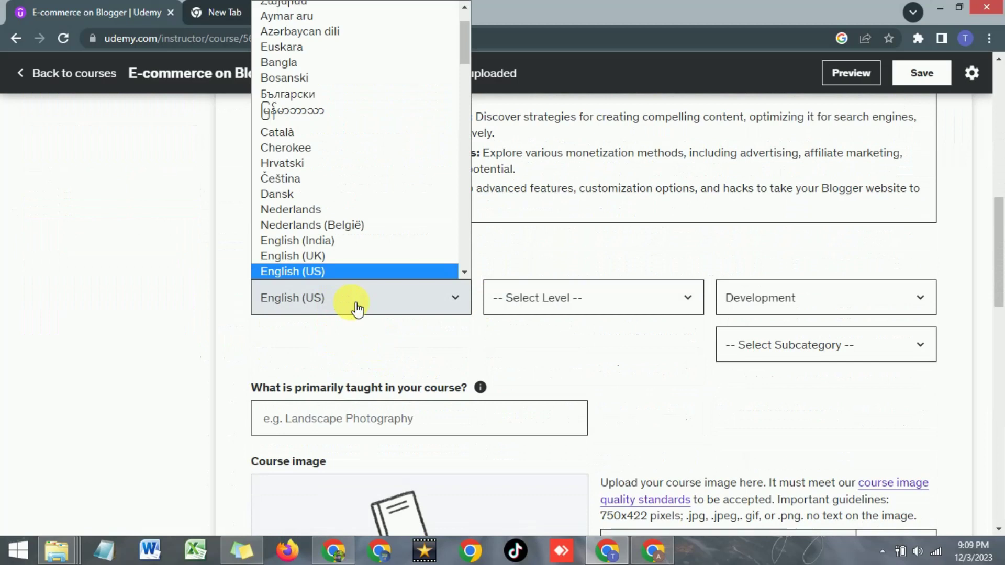
{"action": "left_click", "coordinate": [359, 345]}
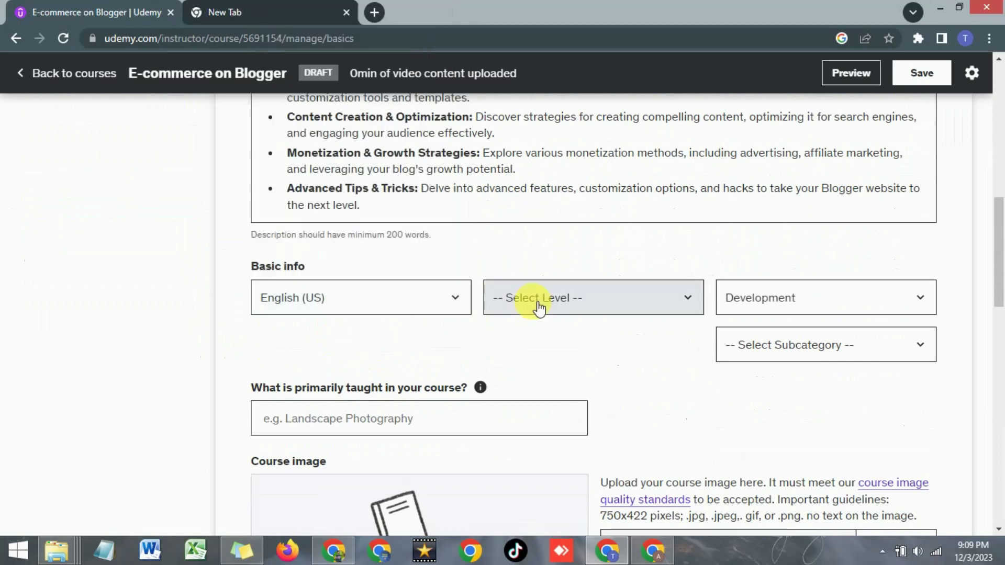
{"action": "left_click", "coordinate": [544, 304]}
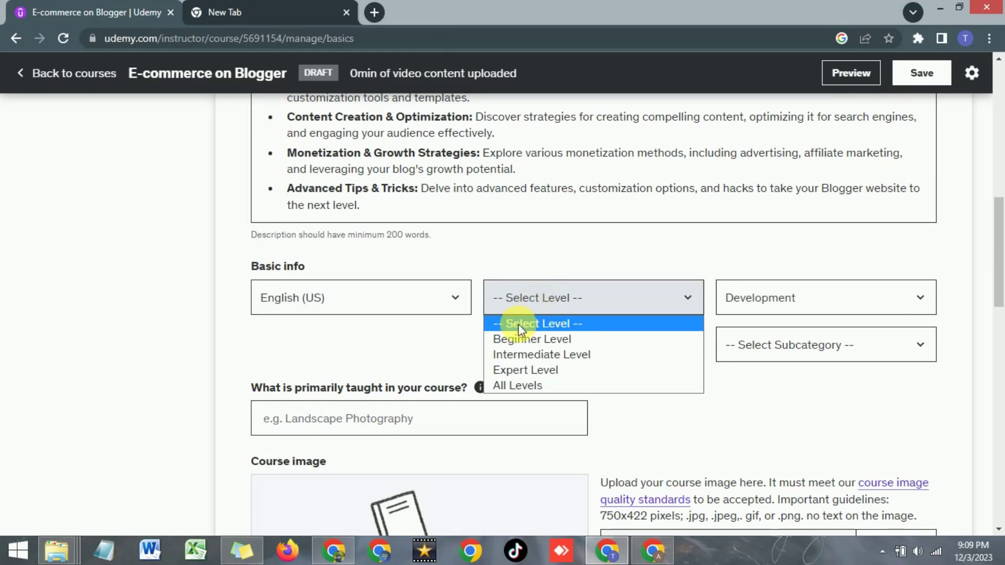
{"action": "left_click", "coordinate": [527, 371]}
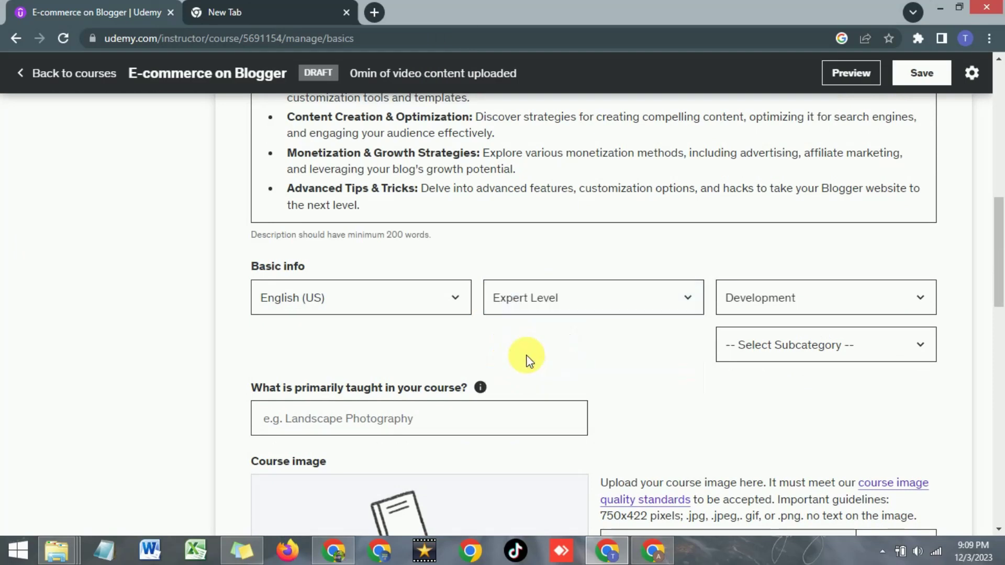
Step: Keep Development as the course category and set the subcategory to Web Development
{"action": "left_click", "coordinate": [809, 302]}
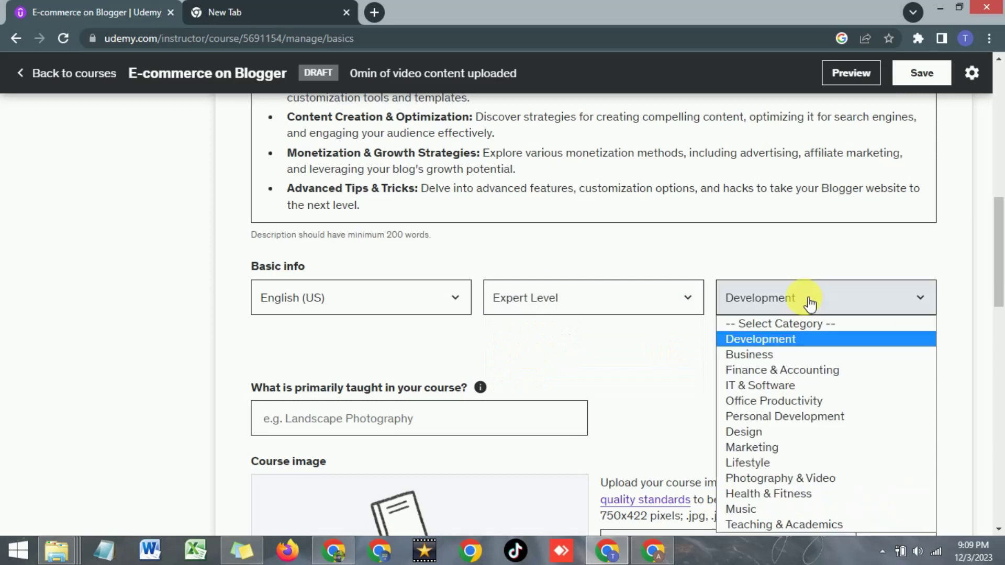
{"action": "left_click", "coordinate": [745, 339]}
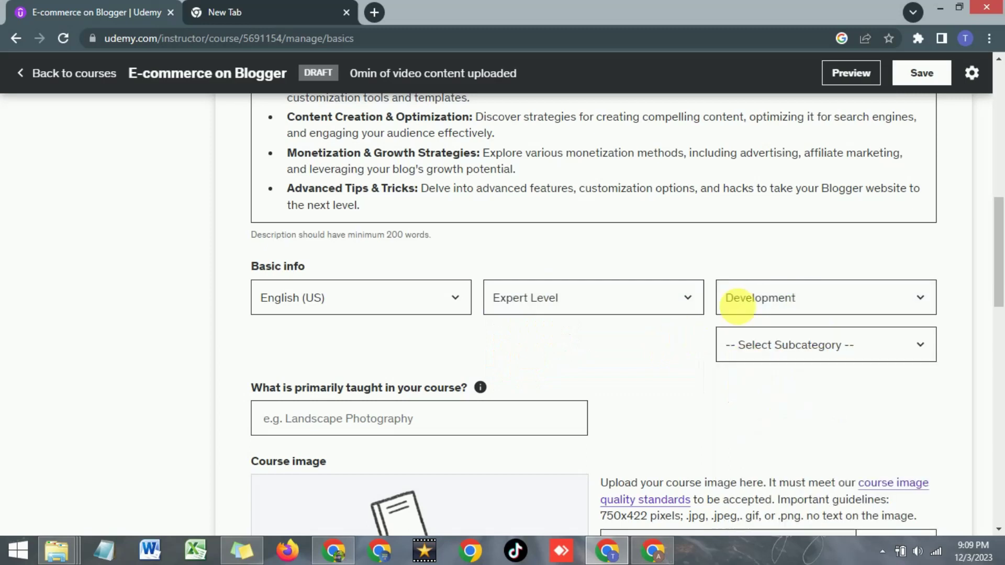
{"action": "left_click", "coordinate": [764, 349]}
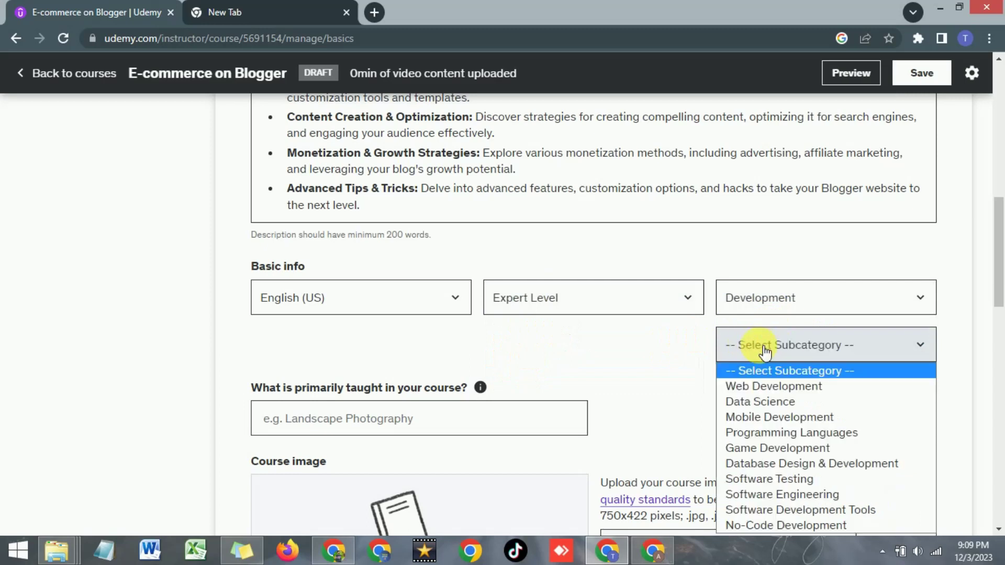
{"action": "left_click", "coordinate": [762, 388]}
Step: Look over the rest of the landing page, including the course image and promotional video sections and the filled-in details
{"action": "scroll", "coordinate": [663, 262], "scroll_direction": "down", "scroll_amount": 3}
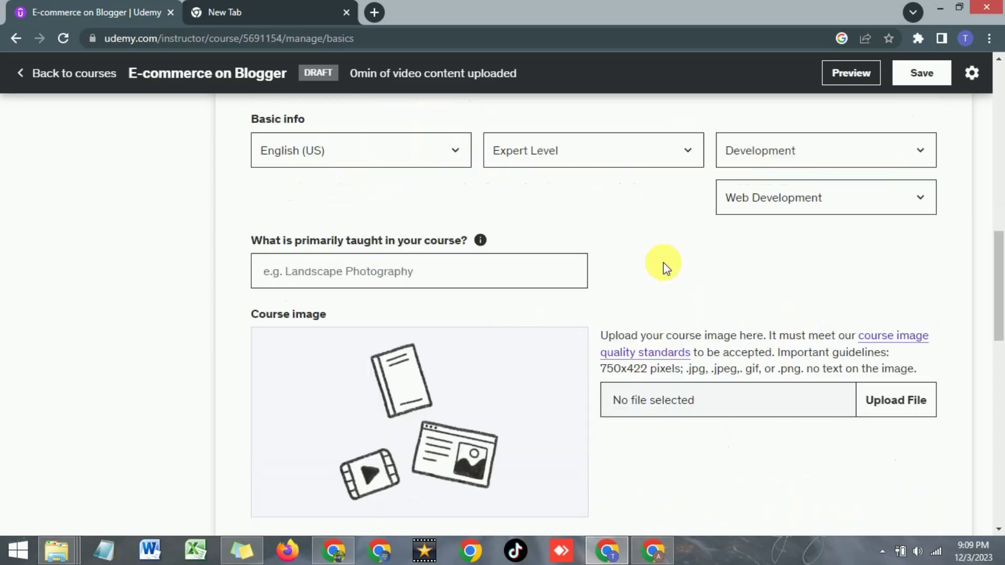
{"action": "scroll", "coordinate": [664, 262], "scroll_direction": "down", "scroll_amount": 5}
{"action": "scroll", "coordinate": [664, 262], "scroll_direction": "up", "scroll_amount": 4}
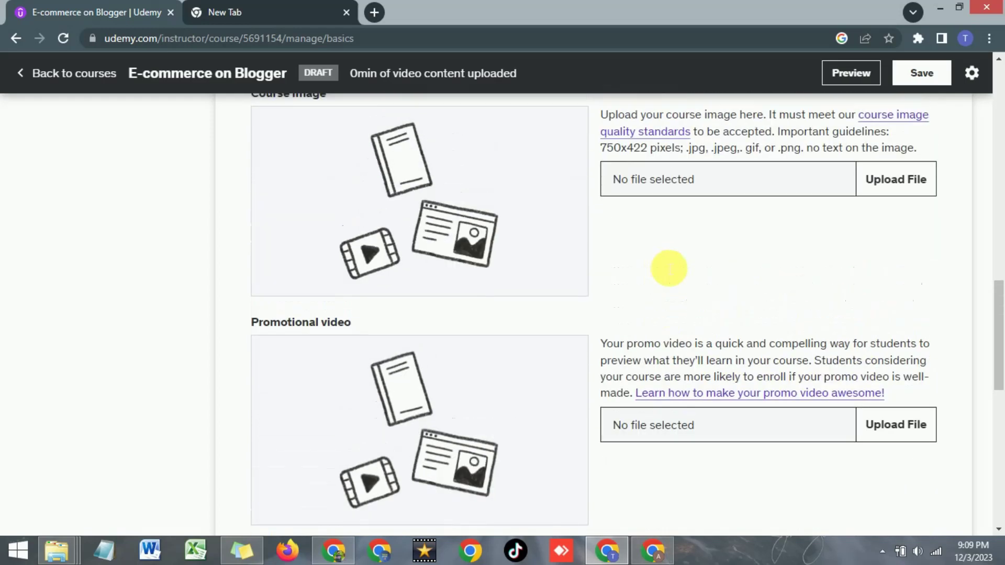
{"action": "left_click_drag", "start_coordinate": [254, 241], "coordinate": [332, 240]}
{"action": "left_click_drag", "start_coordinate": [253, 470], "coordinate": [345, 473]}
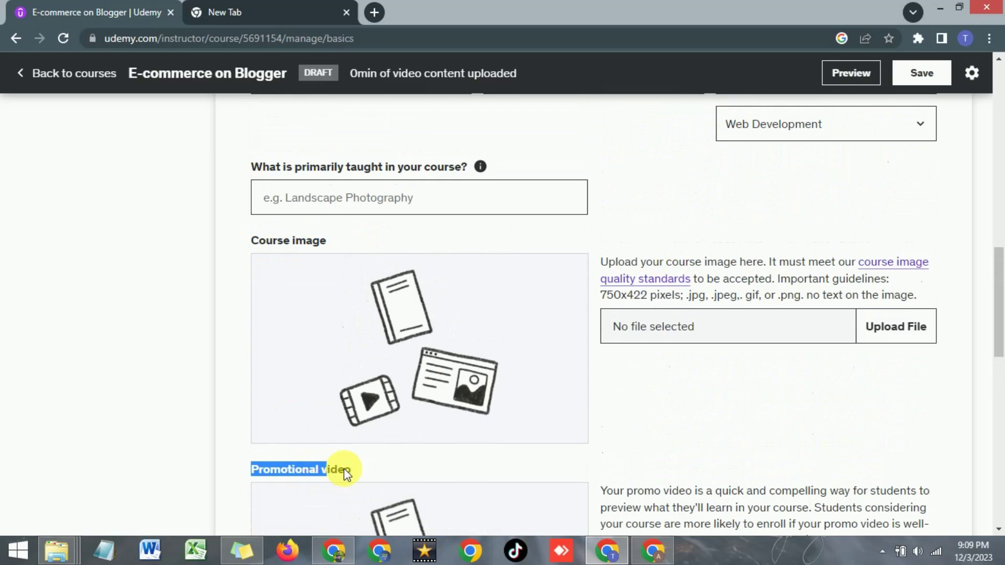
{"action": "scroll", "coordinate": [382, 466], "scroll_direction": "down", "scroll_amount": 1}
{"action": "scroll", "coordinate": [385, 458], "scroll_direction": "up", "scroll_amount": 1}
{"action": "scroll", "coordinate": [664, 423], "scroll_direction": "up", "scroll_amount": 2}
{"action": "scroll", "coordinate": [664, 423], "scroll_direction": "down", "scroll_amount": 2}
{"action": "scroll", "coordinate": [664, 423], "scroll_direction": "down", "scroll_amount": 1}
{"action": "left_click", "coordinate": [657, 341]}
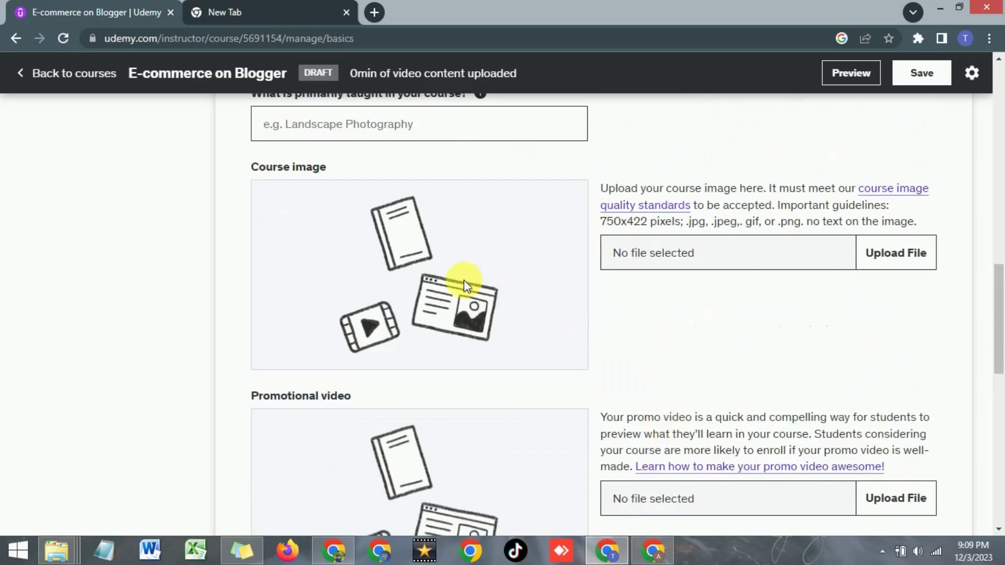
{"action": "scroll", "coordinate": [463, 282], "scroll_direction": "up", "scroll_amount": 2}
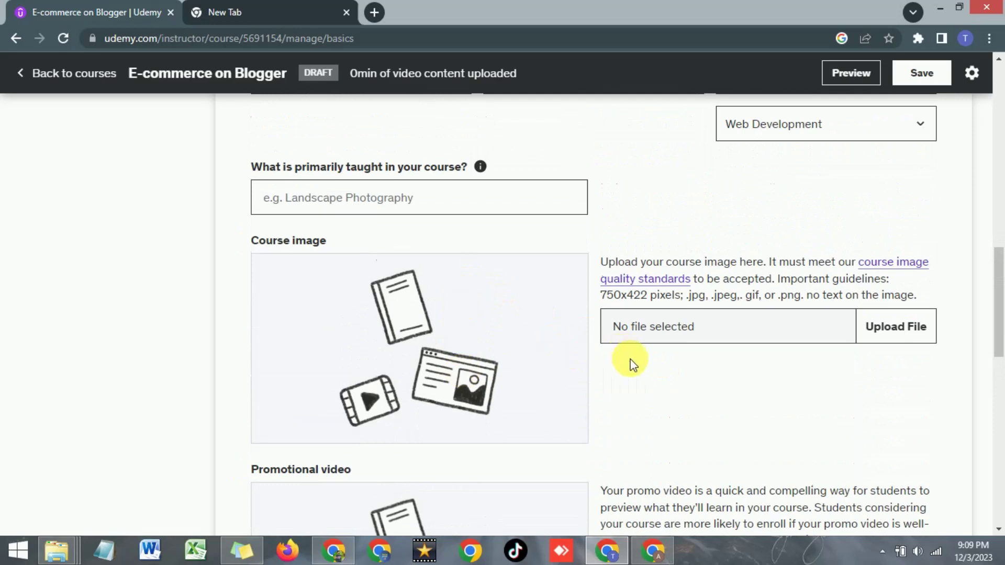
{"action": "scroll", "coordinate": [630, 361], "scroll_direction": "up", "scroll_amount": 3}
{"action": "scroll", "coordinate": [630, 363], "scroll_direction": "up", "scroll_amount": 5}
{"action": "scroll", "coordinate": [626, 360], "scroll_direction": "down", "scroll_amount": 4}
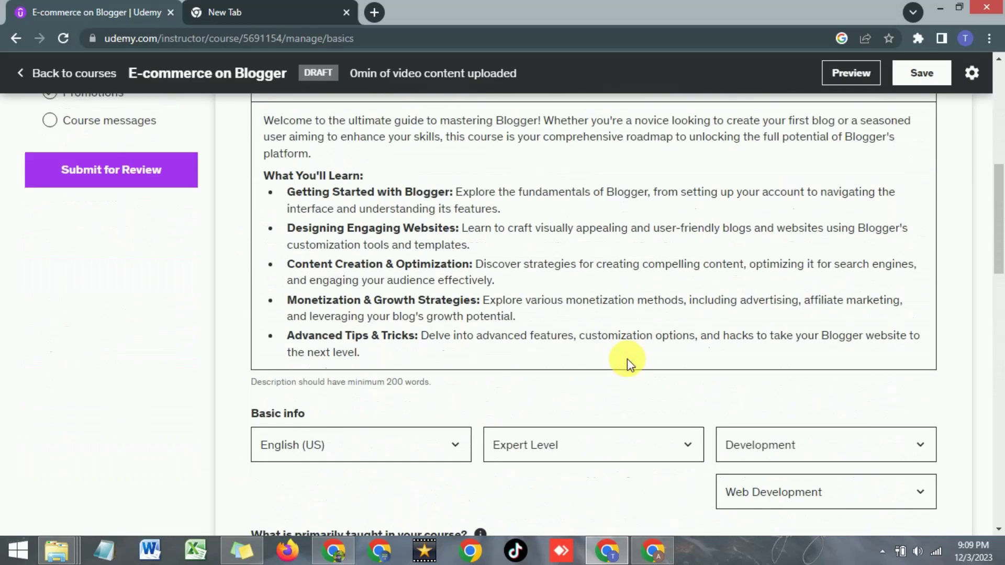
{"action": "scroll", "coordinate": [625, 359], "scroll_direction": "down", "scroll_amount": 3}
{"action": "scroll", "coordinate": [409, 314], "scroll_direction": "down", "scroll_amount": 2}
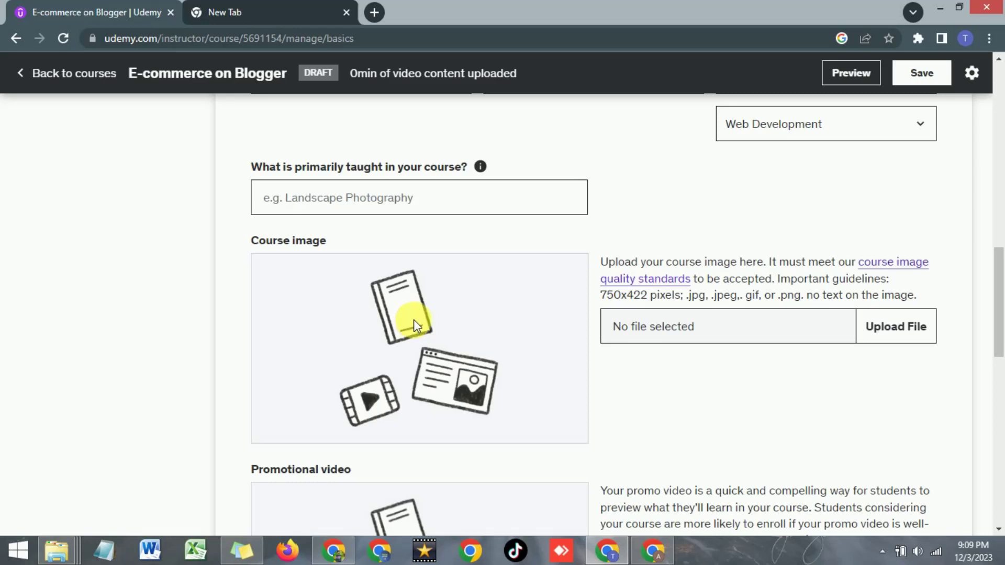
Step: Open the course image quality standards article and review its file format, image dimension and mobile crop requirements
{"action": "left_click", "coordinate": [889, 268]}
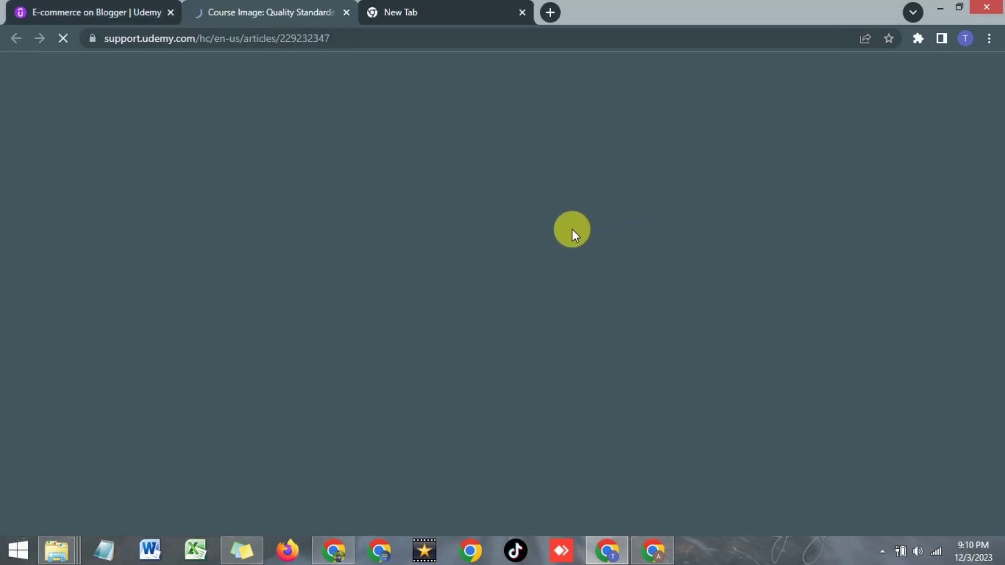
{"action": "scroll", "coordinate": [297, 309], "scroll_direction": "down", "scroll_amount": 4}
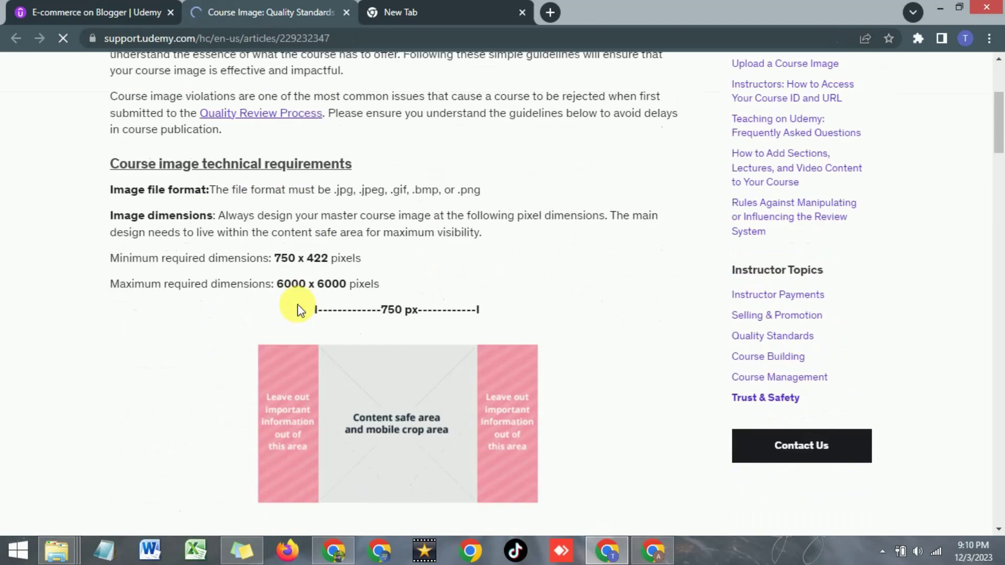
{"action": "scroll", "coordinate": [298, 309], "scroll_direction": "down", "scroll_amount": 1}
{"action": "scroll", "coordinate": [297, 309], "scroll_direction": "down", "scroll_amount": 2}
{"action": "scroll", "coordinate": [298, 303], "scroll_direction": "up", "scroll_amount": 1}
{"action": "scroll", "coordinate": [298, 304], "scroll_direction": "down", "scroll_amount": 1}
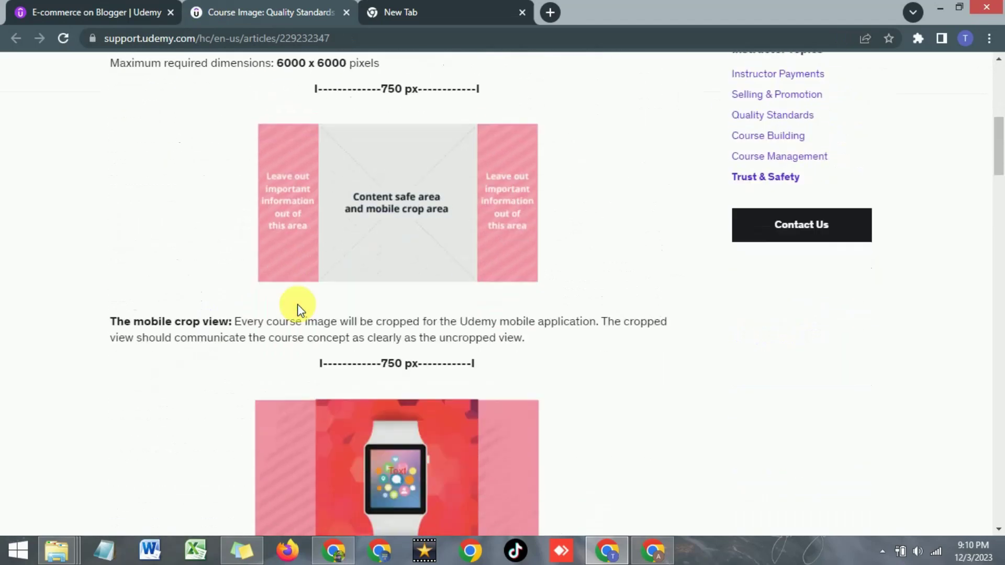
Step: Return to the course landing page and upload the orange Blogger logo picture as the course image
{"action": "left_click", "coordinate": [103, 5]}
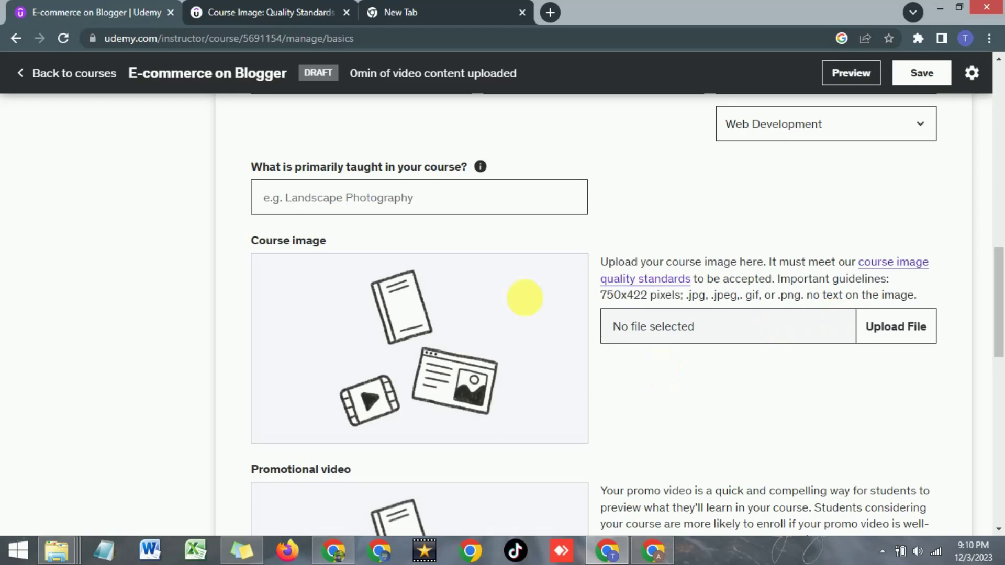
{"action": "left_click", "coordinate": [896, 326]}
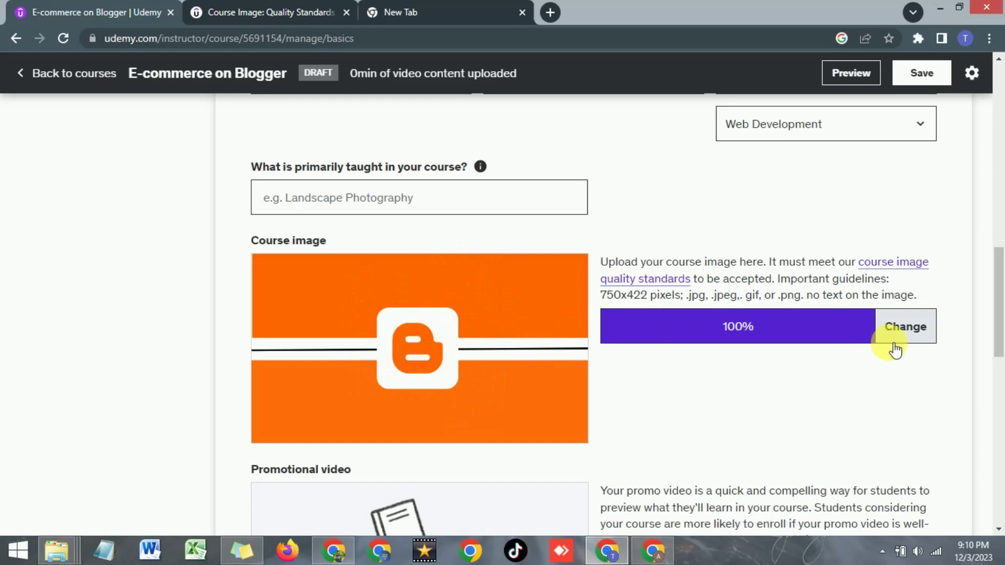
Step: Look over the promotional video and instructor profile sections of the landing page, and open the instructor's profile settings
{"action": "scroll", "coordinate": [640, 363], "scroll_direction": "down", "scroll_amount": 1}
{"action": "scroll", "coordinate": [640, 364], "scroll_direction": "down", "scroll_amount": 5}
{"action": "scroll", "coordinate": [628, 362], "scroll_direction": "up", "scroll_amount": 1}
{"action": "scroll", "coordinate": [322, 293], "scroll_direction": "down", "scroll_amount": 1}
{"action": "scroll", "coordinate": [323, 286], "scroll_direction": "up", "scroll_amount": 1}
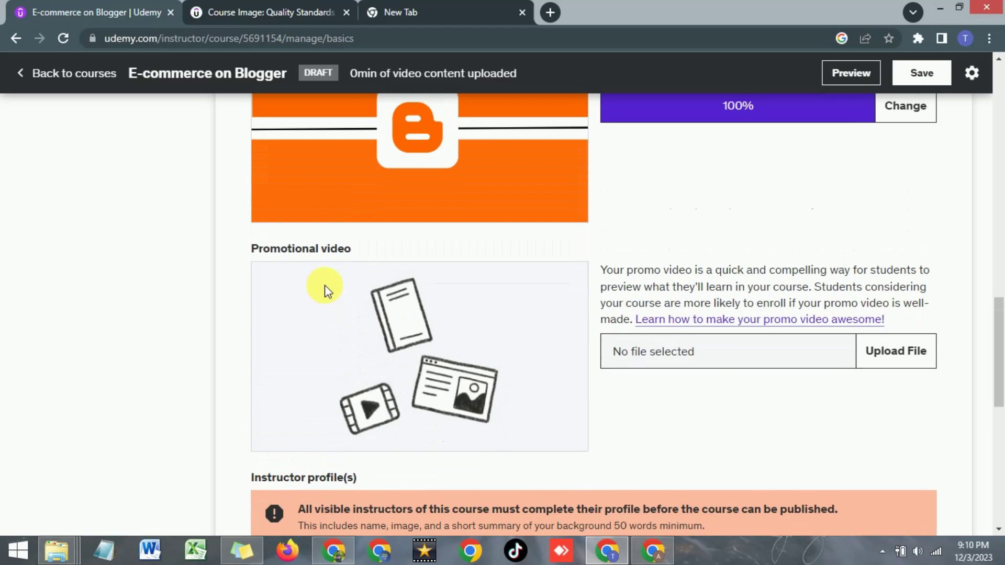
{"action": "scroll", "coordinate": [325, 285], "scroll_direction": "up", "scroll_amount": 1}
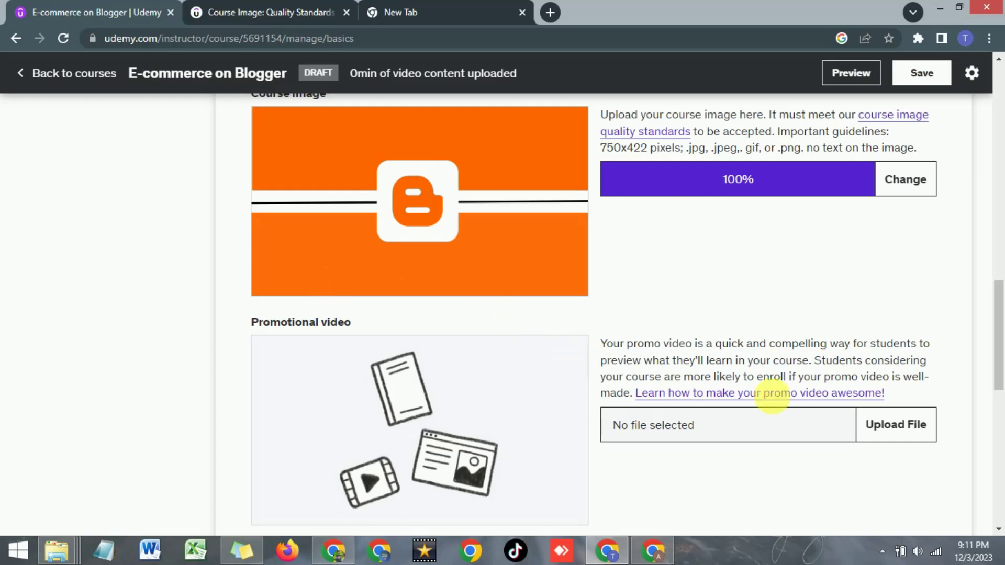
{"action": "left_click", "coordinate": [894, 445]}
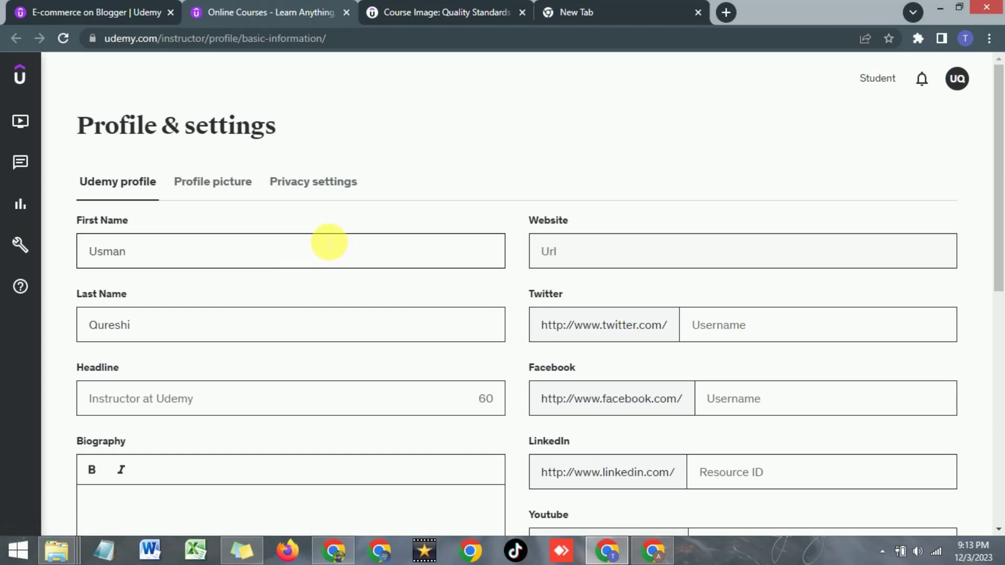
Step: Set the instructor profile's headline to "Blogger Expert"
{"action": "scroll", "coordinate": [198, 254], "scroll_direction": "down", "scroll_amount": 1}
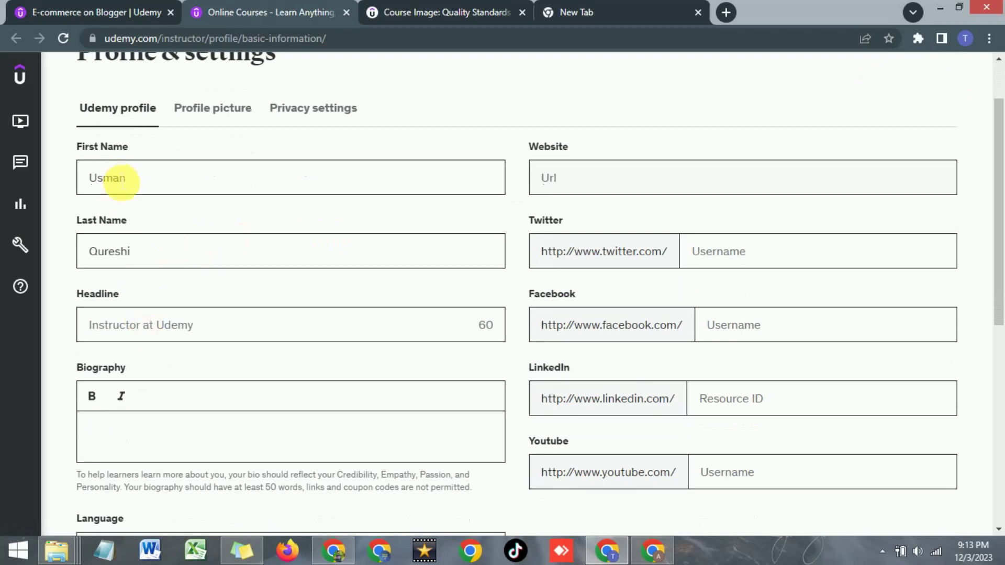
{"action": "left_click", "coordinate": [150, 339]}
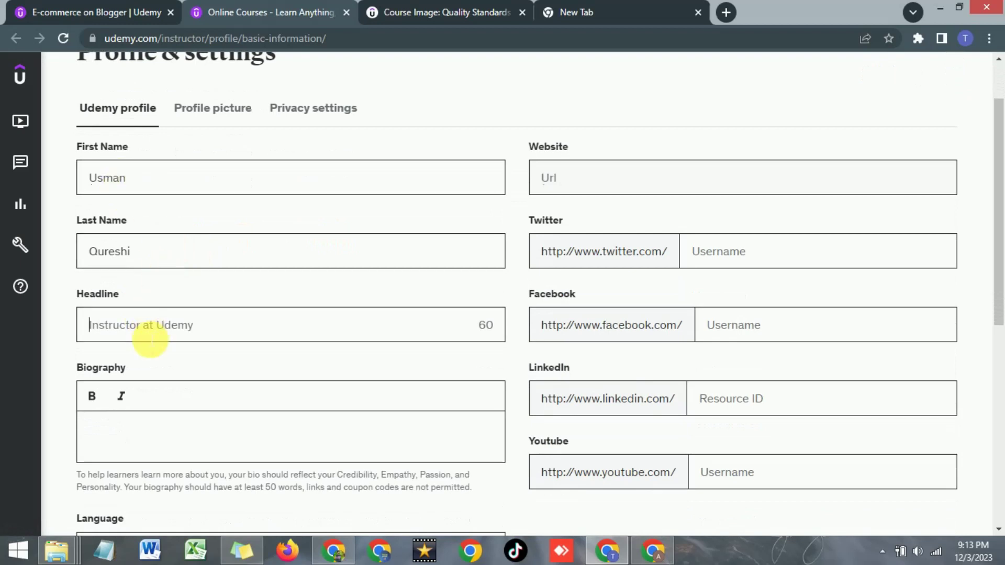
{"action": "type", "text": "Blogger Expert"}
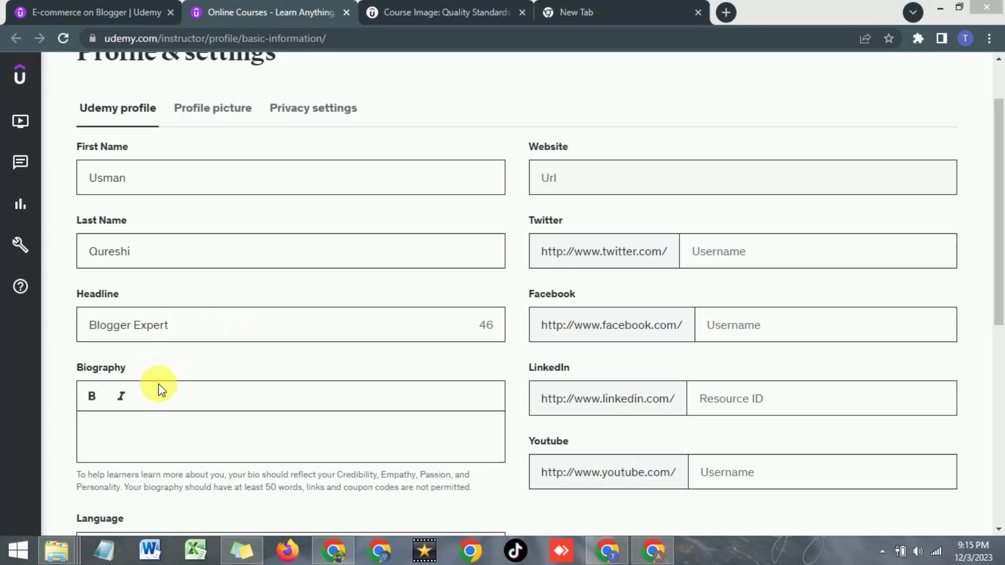
Step: Write a biography starting "As an expert in the field, I'll guide you through mastering the ins and outs of blogging" and save the profile
{"action": "left_click", "coordinate": [141, 436]}
{"action": "scroll", "coordinate": [146, 433], "scroll_direction": "down", "scroll_amount": 1}
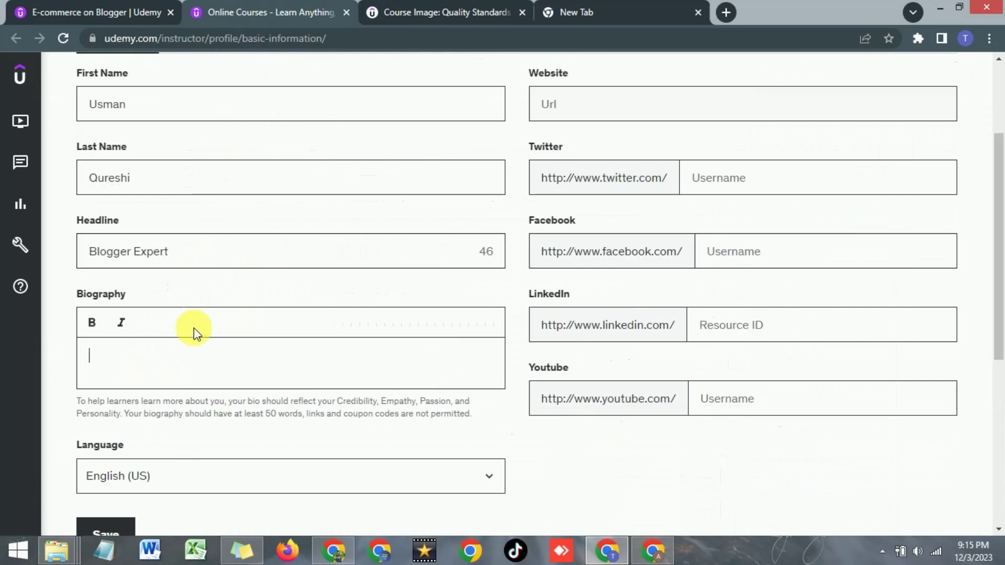
{"action": "type", "text": "As an expert in the field, I'll guide you through mastering the ins and outs of blogging—from content creation to audience engagement and monetization strategies. Dive deep into the world of blogging with practical insights, proven techniques, and hands-on expertise to elevate your skills and make your mark in the digital sphere."}
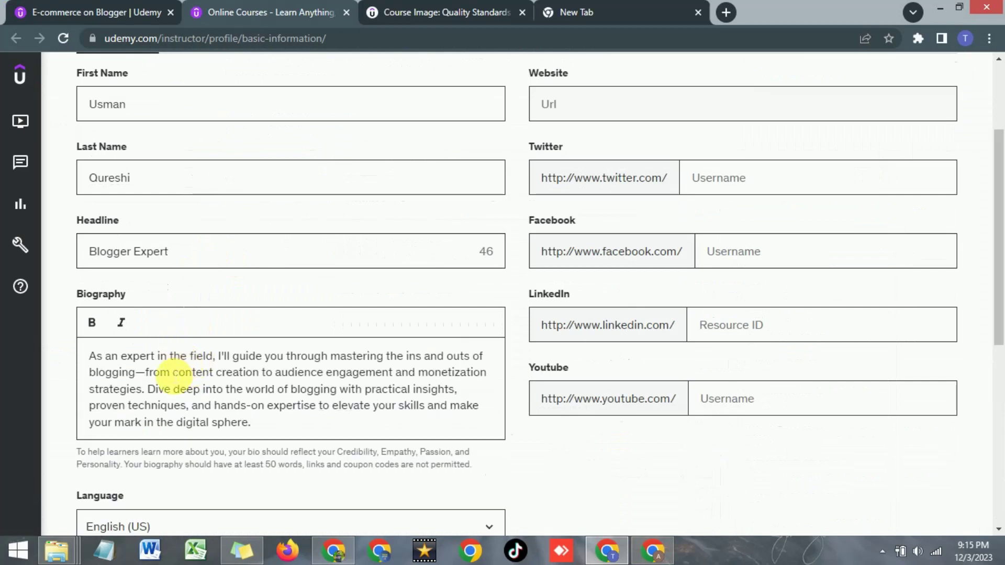
{"action": "scroll", "coordinate": [178, 366], "scroll_direction": "down", "scroll_amount": 3}
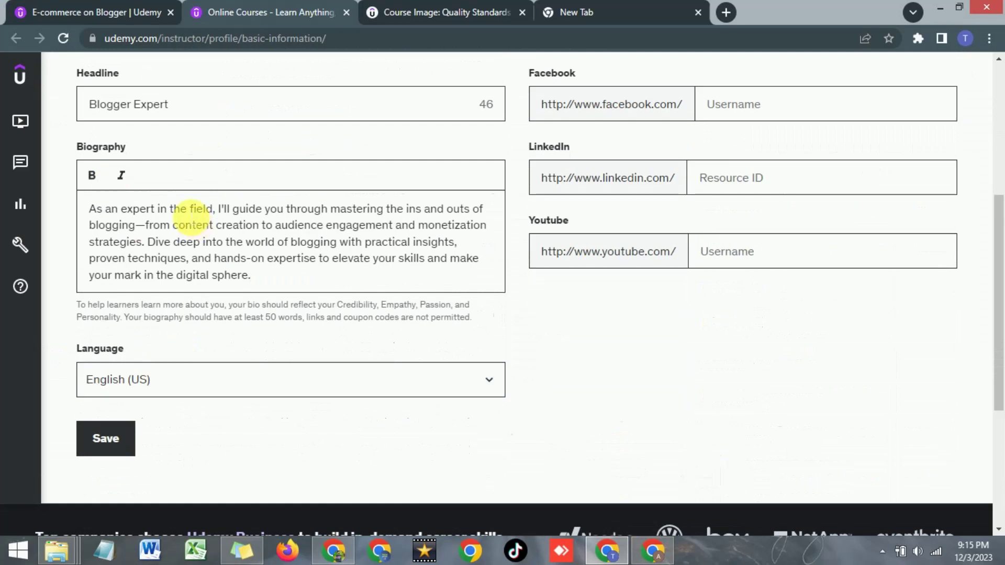
{"action": "left_click", "coordinate": [107, 439]}
Step: Fill in the Twitter and Facebook usernames, leave LinkedIn and YouTube empty, and save the profile
{"action": "scroll", "coordinate": [224, 166], "scroll_direction": "up", "scroll_amount": 6}
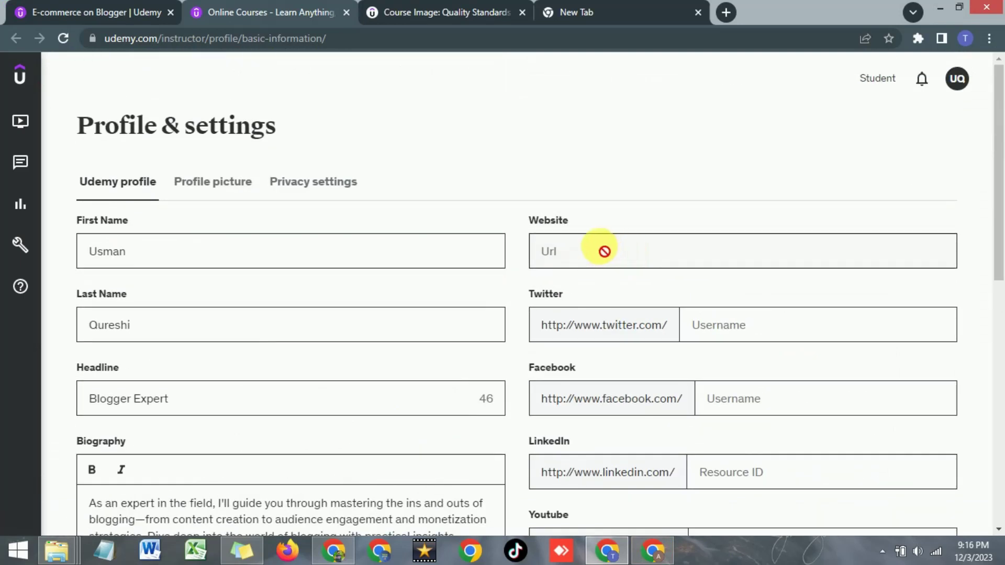
{"action": "scroll", "coordinate": [680, 258], "scroll_direction": "down", "scroll_amount": 2}
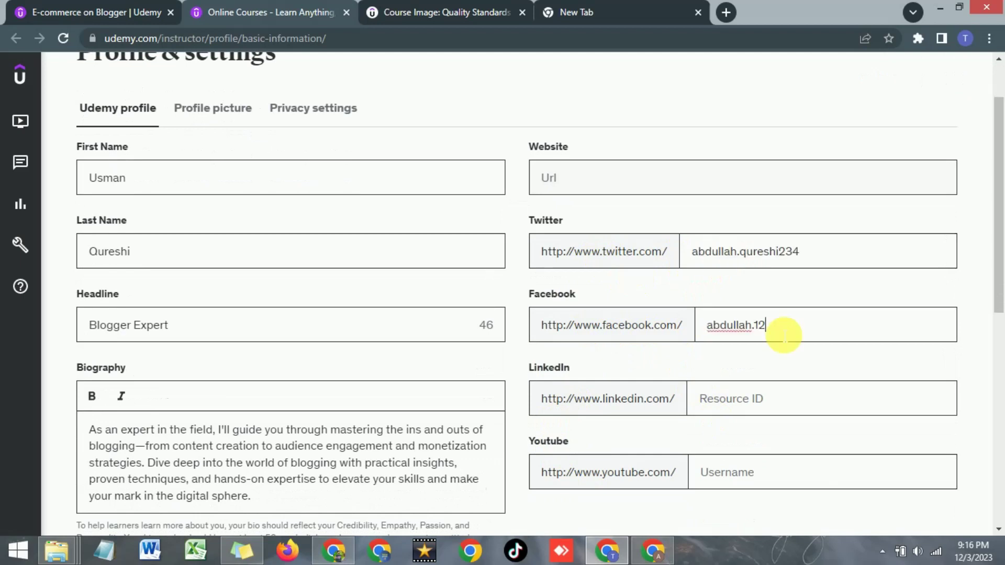
{"action": "left_click", "coordinate": [793, 400]}
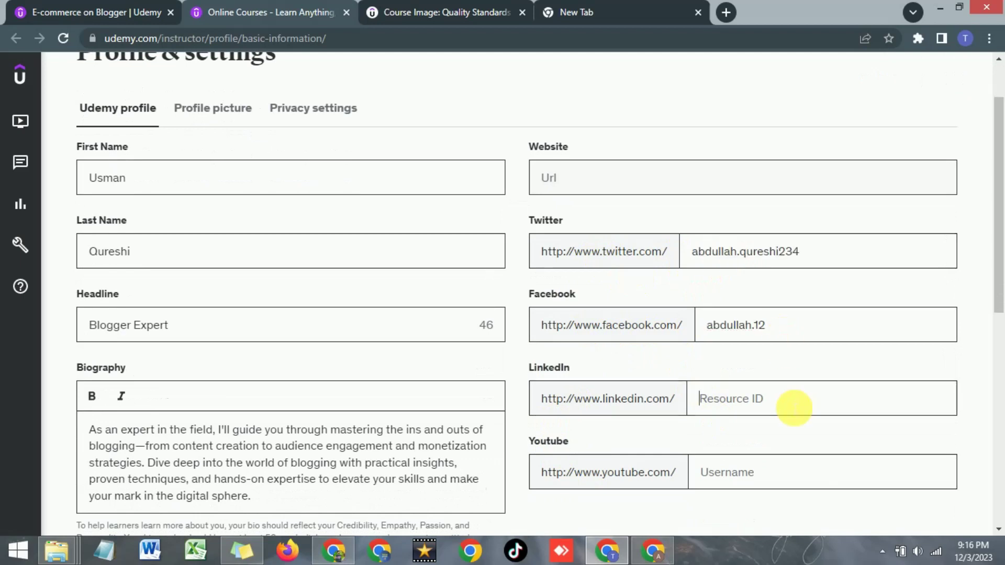
{"action": "scroll", "coordinate": [760, 399], "scroll_direction": "down", "scroll_amount": 2}
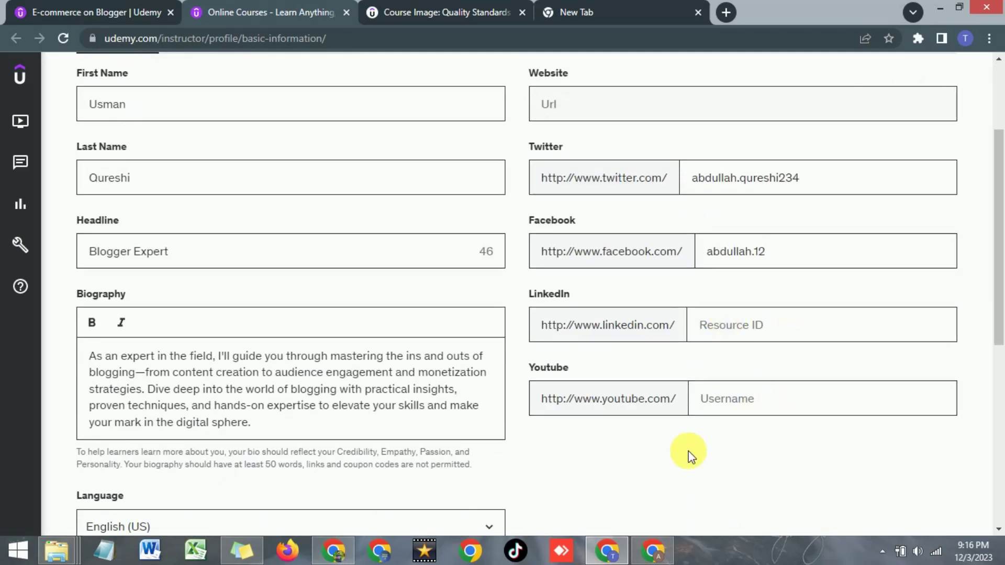
{"action": "scroll", "coordinate": [744, 309], "scroll_direction": "down", "scroll_amount": 3}
{"action": "scroll", "coordinate": [684, 246], "scroll_direction": "up", "scroll_amount": 3}
{"action": "left_click", "coordinate": [718, 325]}
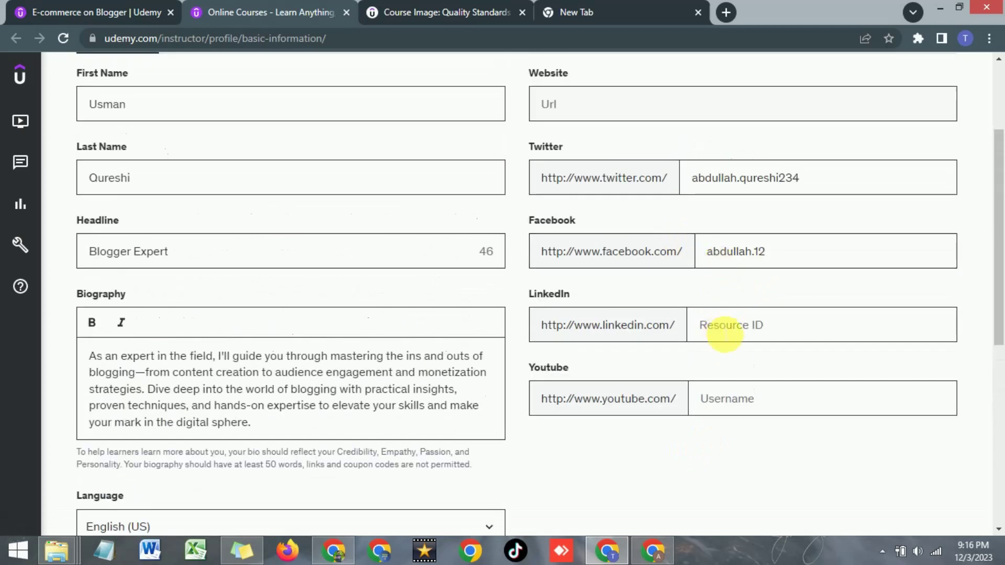
{"action": "scroll", "coordinate": [718, 335], "scroll_direction": "down", "scroll_amount": 3}
{"action": "left_click", "coordinate": [100, 445]}
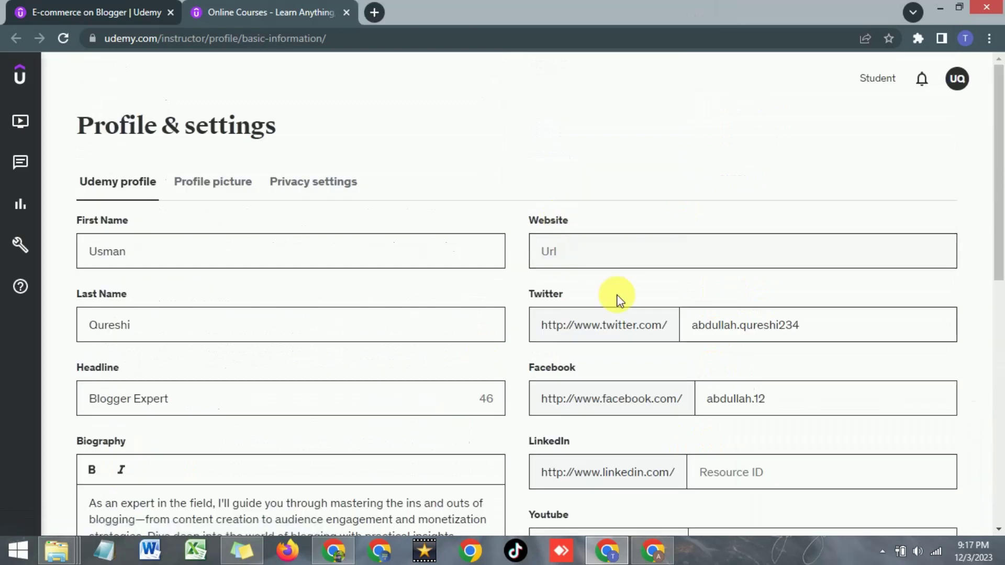
Step: Upload the illustrated portrait with the turquoise background as the profile picture, crop it to the full image, and save it
{"action": "scroll", "coordinate": [618, 299], "scroll_direction": "down", "scroll_amount": 3}
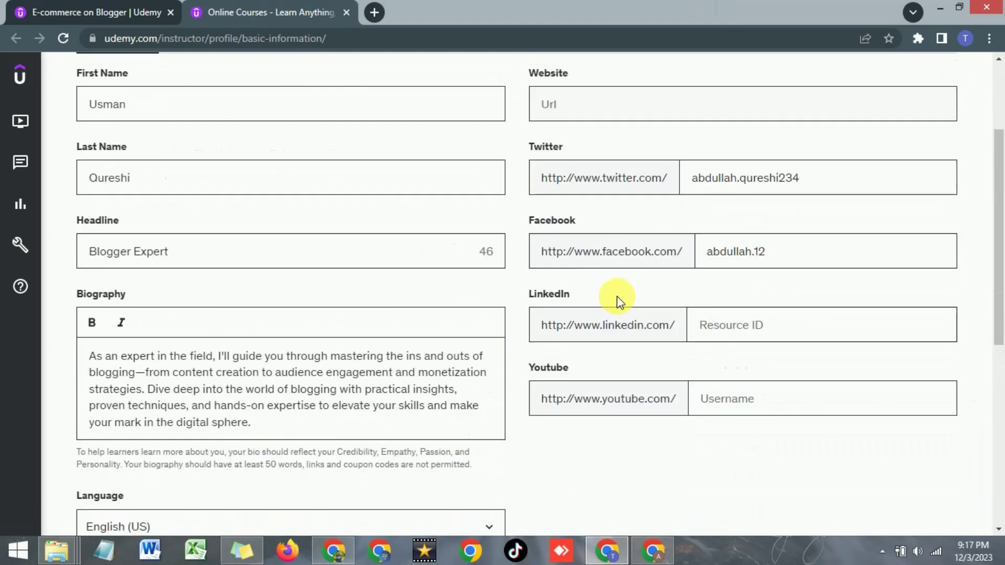
{"action": "scroll", "coordinate": [651, 319], "scroll_direction": "up", "scroll_amount": 3}
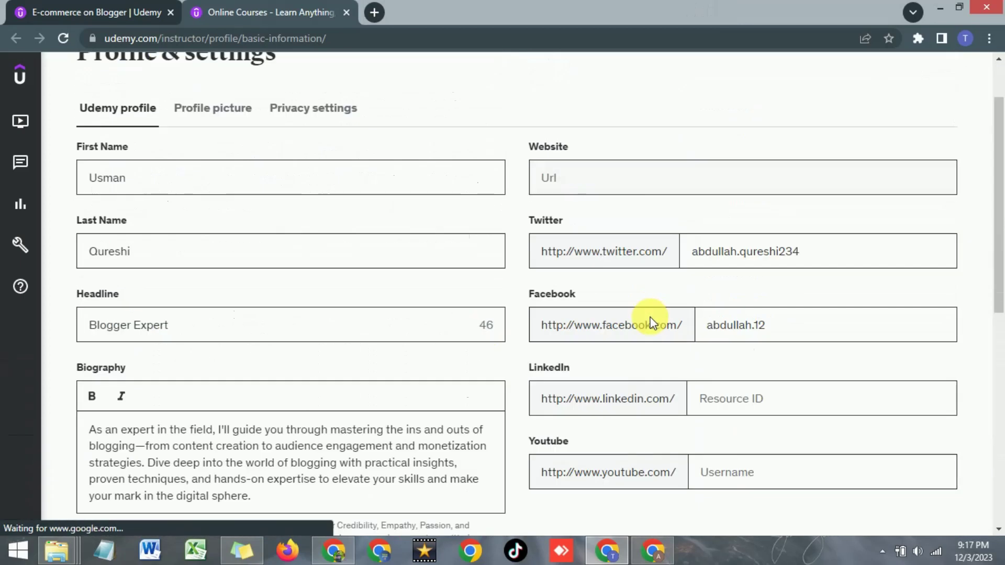
{"action": "mouse_move", "coordinate": [961, 83]}
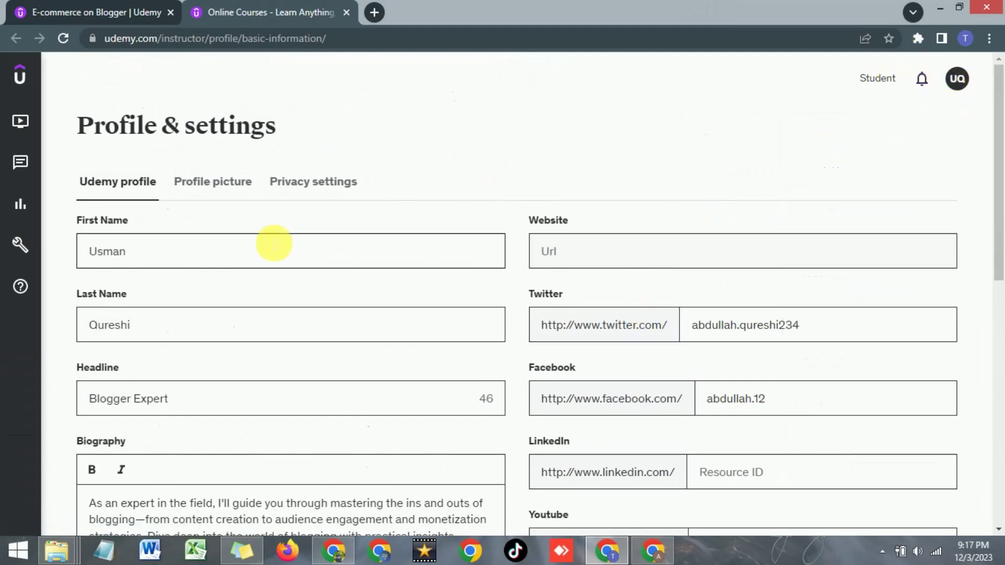
{"action": "left_click", "coordinate": [223, 184]}
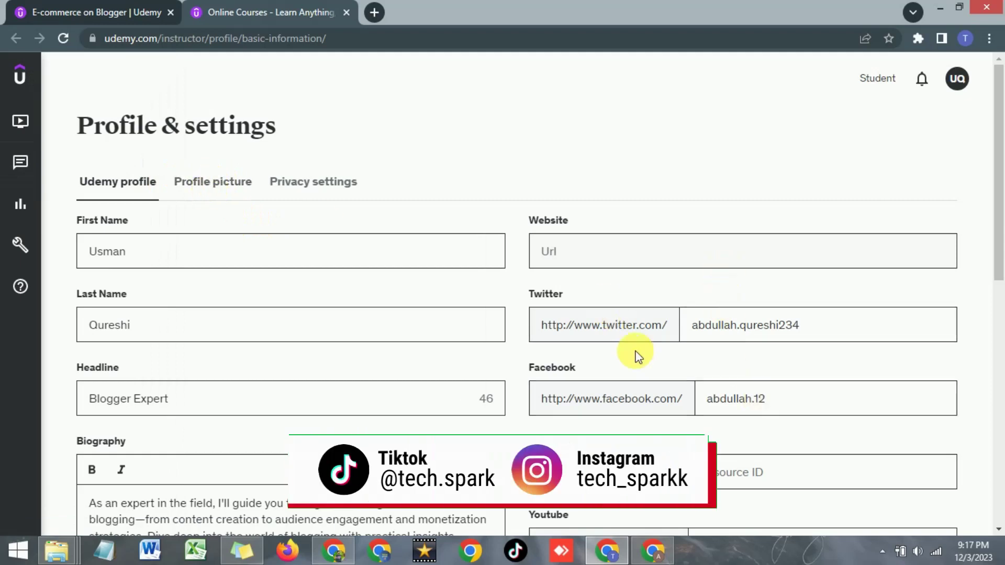
{"action": "left_click", "coordinate": [216, 188]}
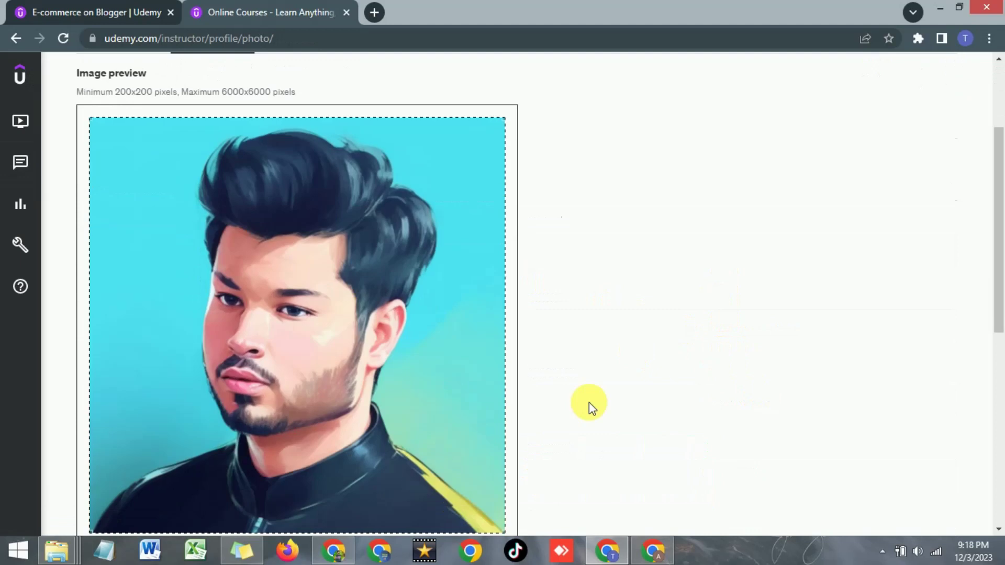
{"action": "scroll", "coordinate": [588, 404], "scroll_direction": "down", "scroll_amount": 4}
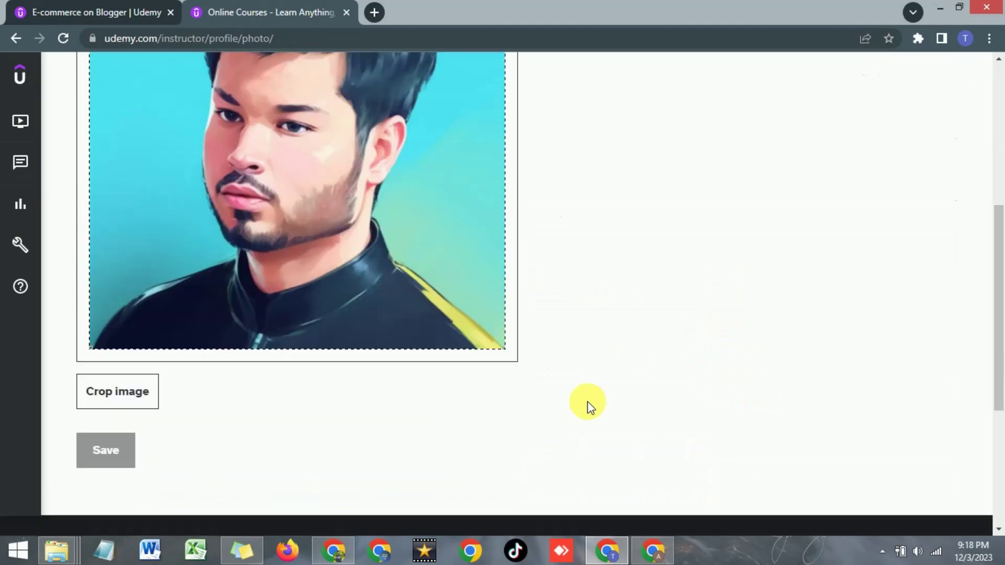
{"action": "scroll", "coordinate": [375, 270], "scroll_direction": "up", "scroll_amount": 1}
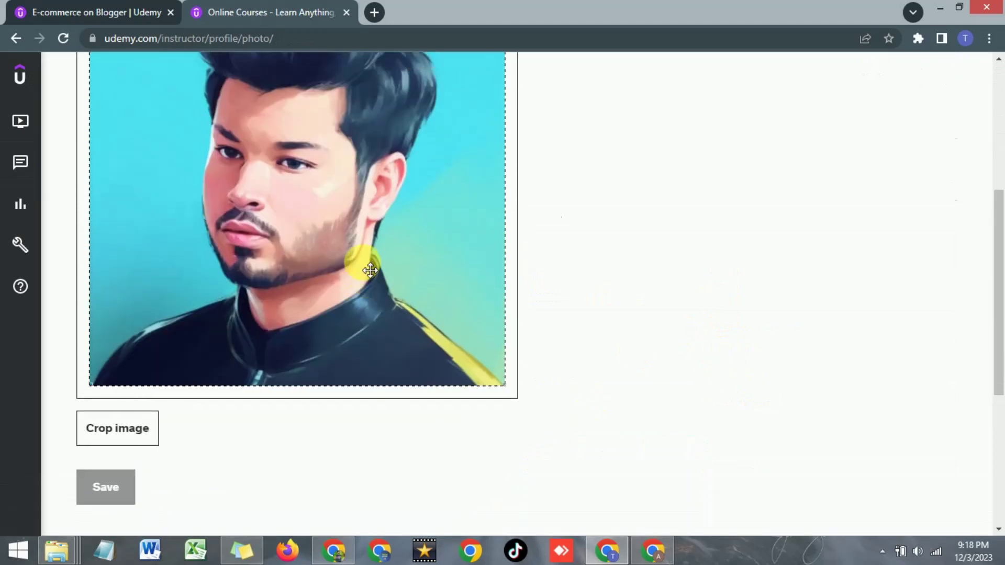
{"action": "left_click", "coordinate": [117, 427]}
{"action": "scroll", "coordinate": [250, 436], "scroll_direction": "down", "scroll_amount": 1}
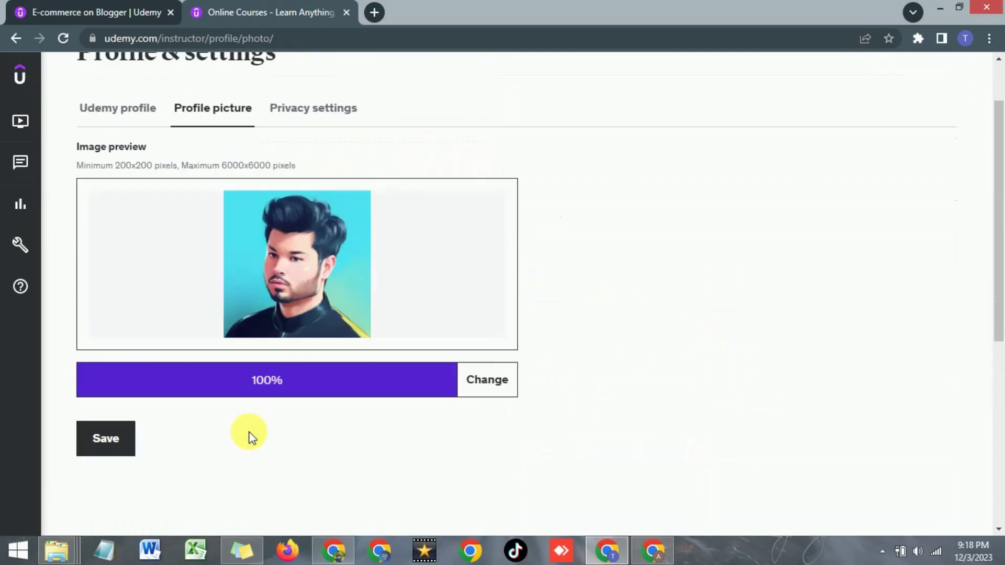
{"action": "left_click", "coordinate": [105, 445]}
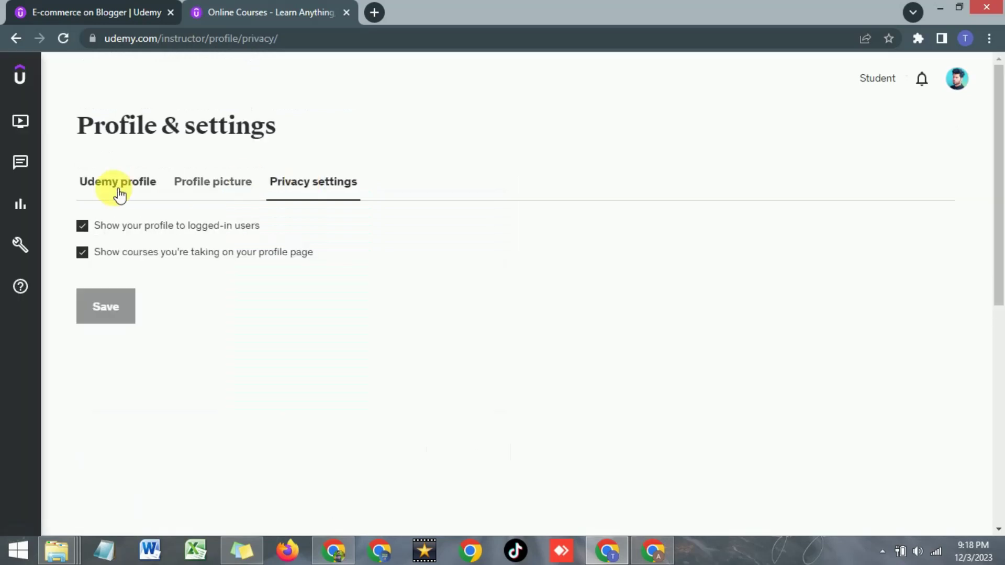
Step: Leave the profile settings, return to the E-commerce on Blogger course, and open its pricing page
{"action": "left_click", "coordinate": [117, 190]}
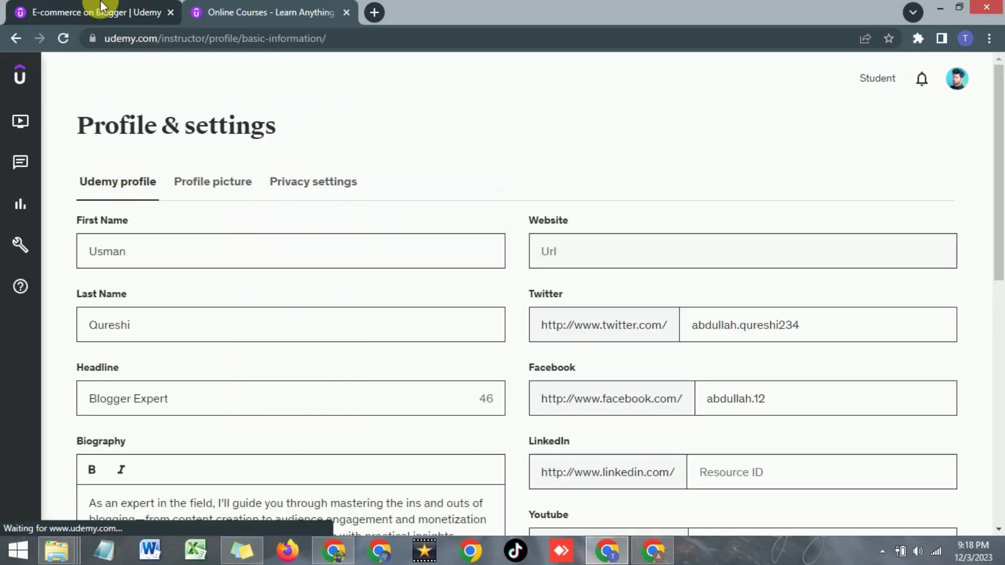
{"action": "left_click", "coordinate": [16, 38]}
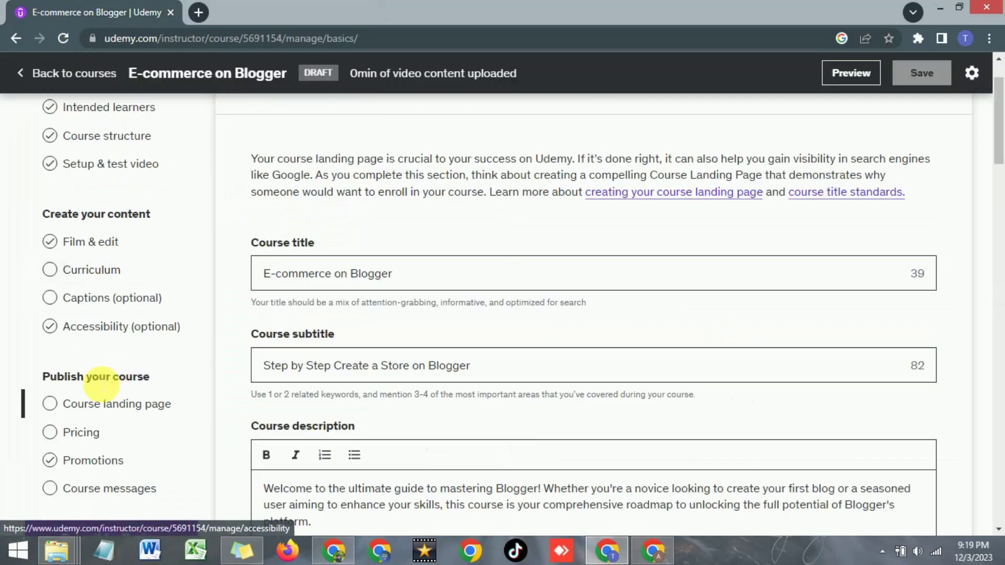
{"action": "left_click", "coordinate": [71, 436]}
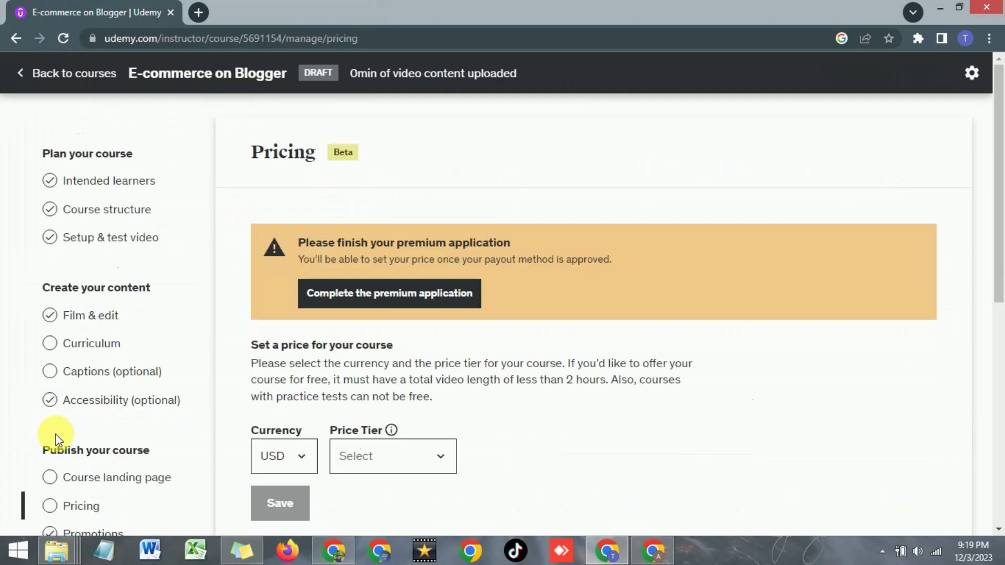
{"action": "scroll", "coordinate": [518, 373], "scroll_direction": "down", "scroll_amount": 3}
{"action": "scroll", "coordinate": [513, 369], "scroll_direction": "up", "scroll_amount": 2}
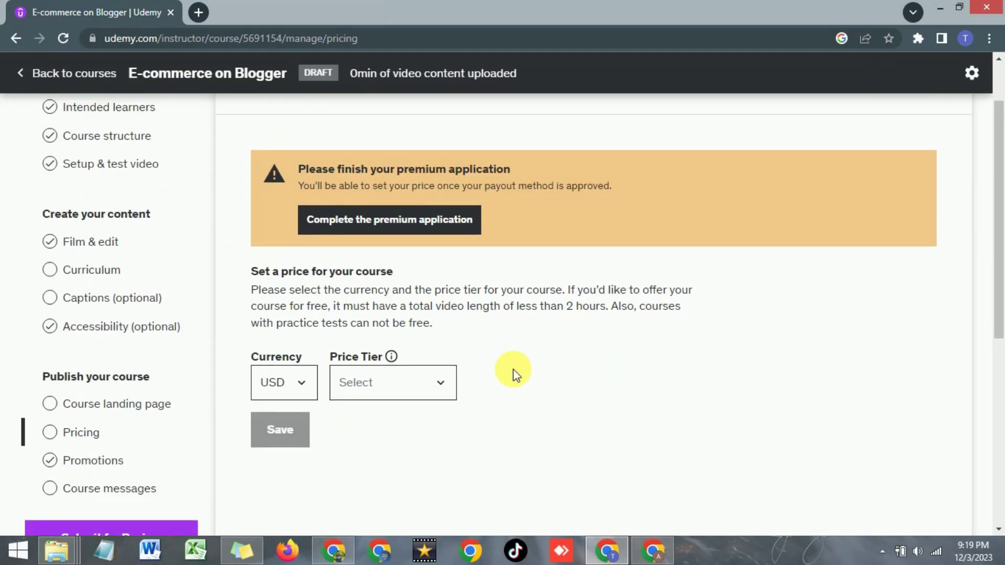
Step: Keep USD as the course currency and choose the $19.99 (tier 1) price tier
{"action": "left_click", "coordinate": [302, 389]}
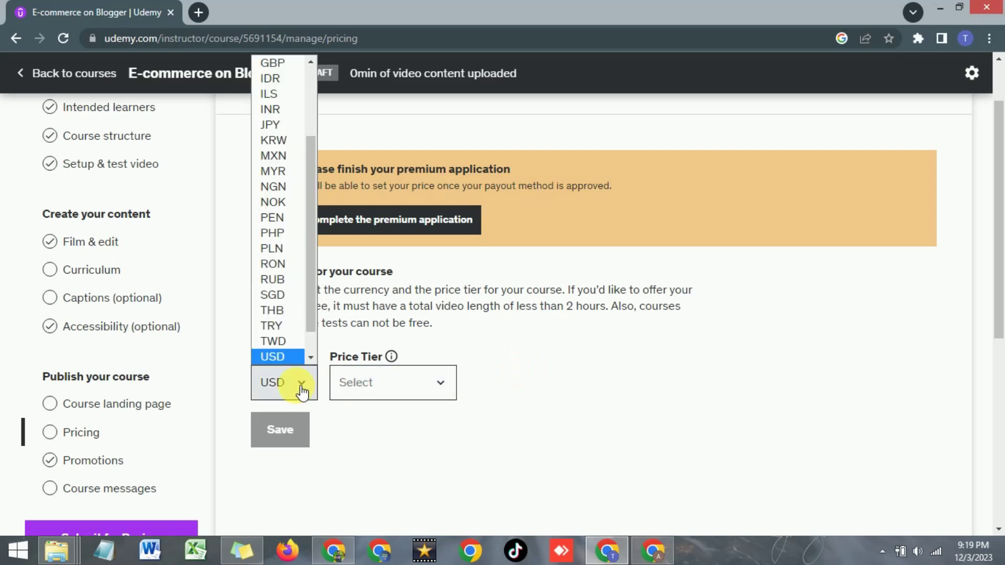
{"action": "left_click", "coordinate": [301, 389]}
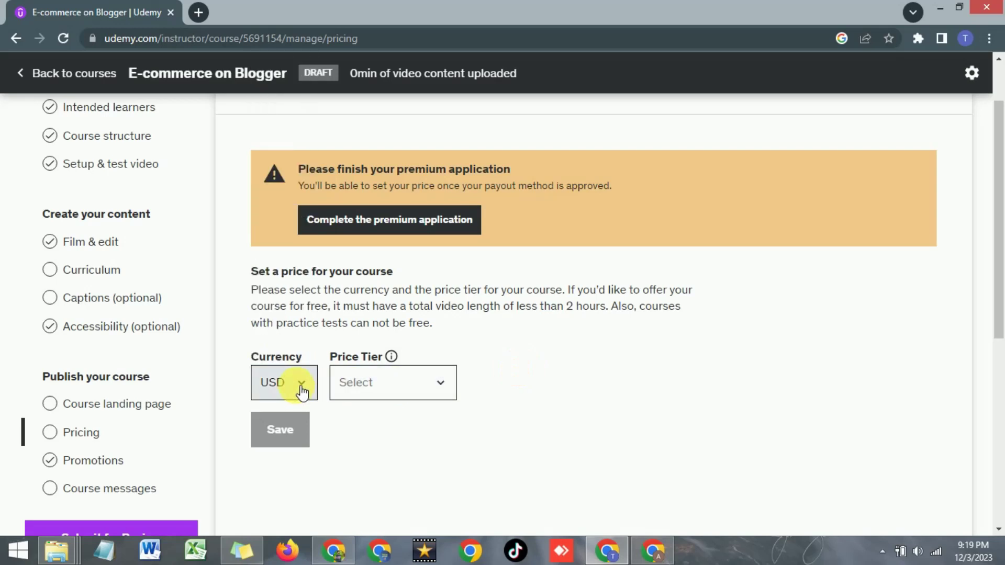
{"action": "left_click", "coordinate": [388, 392]}
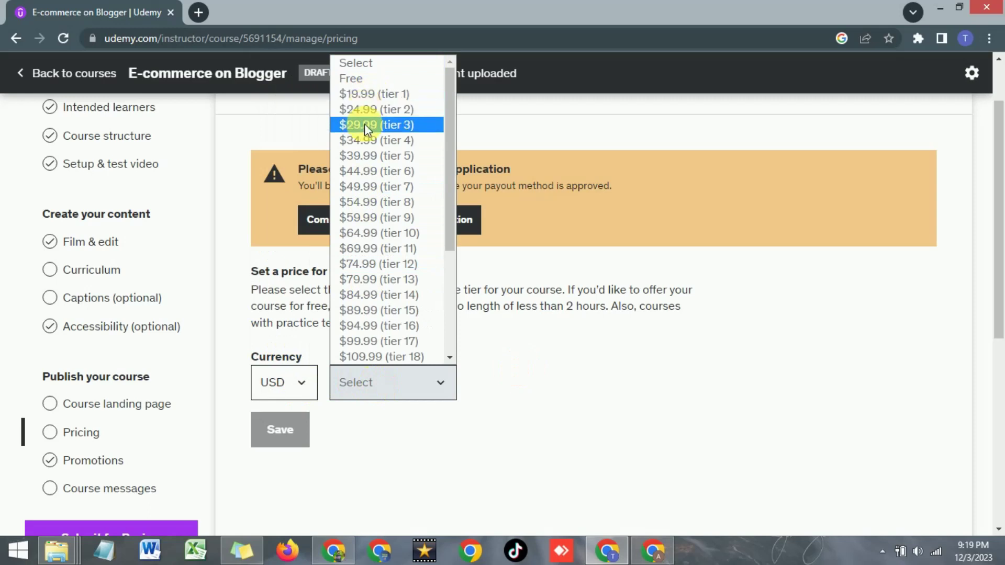
{"action": "scroll", "coordinate": [379, 205], "scroll_direction": "down", "scroll_amount": 3}
{"action": "scroll", "coordinate": [379, 205], "scroll_direction": "up", "scroll_amount": 3}
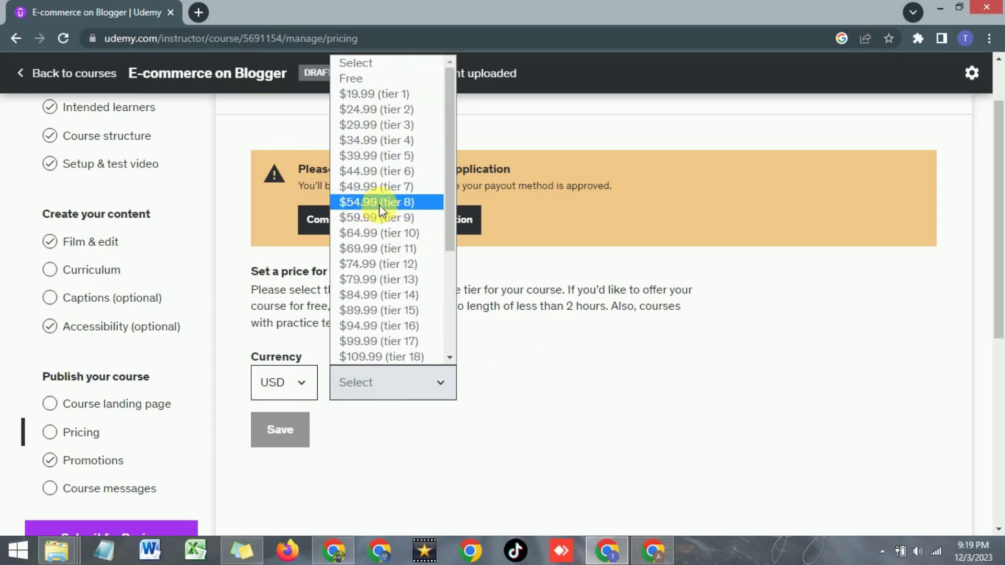
{"action": "left_click", "coordinate": [384, 95]}
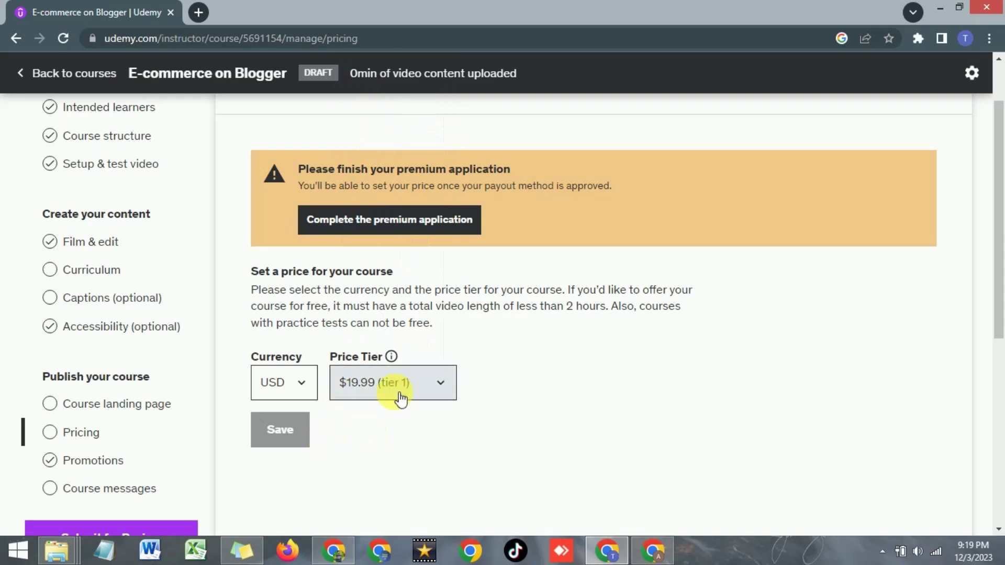
Step: Open the premium instructor application and look over its personal information form
{"action": "left_click", "coordinate": [348, 230]}
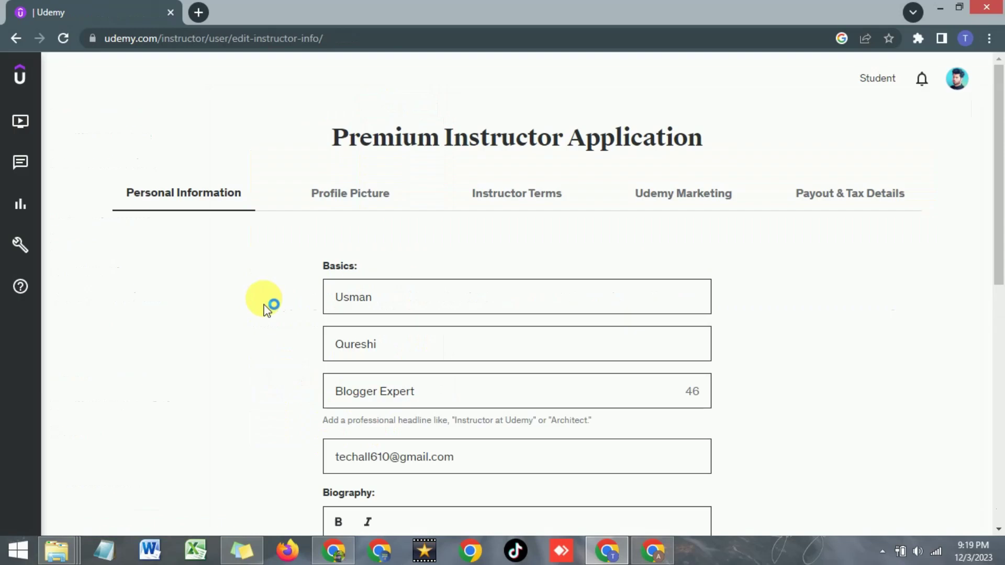
{"action": "scroll", "coordinate": [266, 309], "scroll_direction": "down", "scroll_amount": 5}
{"action": "scroll", "coordinate": [264, 295], "scroll_direction": "up", "scroll_amount": 5}
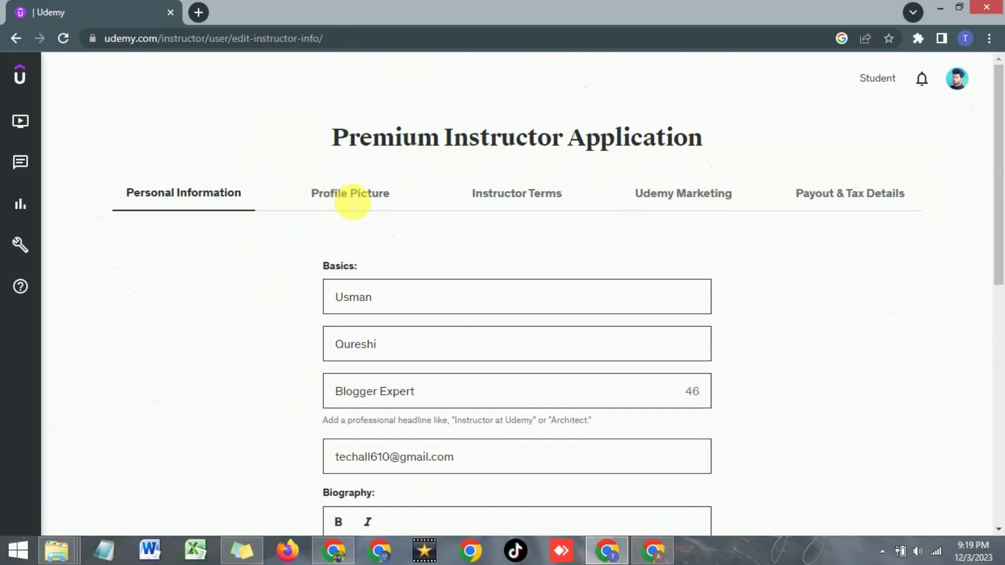
Step: Review the personal information in the premium instructor application, save it, and continue past the profile picture to the instructor terms
{"action": "scroll", "coordinate": [382, 218], "scroll_direction": "down", "scroll_amount": 4}
{"action": "scroll", "coordinate": [382, 218], "scroll_direction": "up", "scroll_amount": 4}
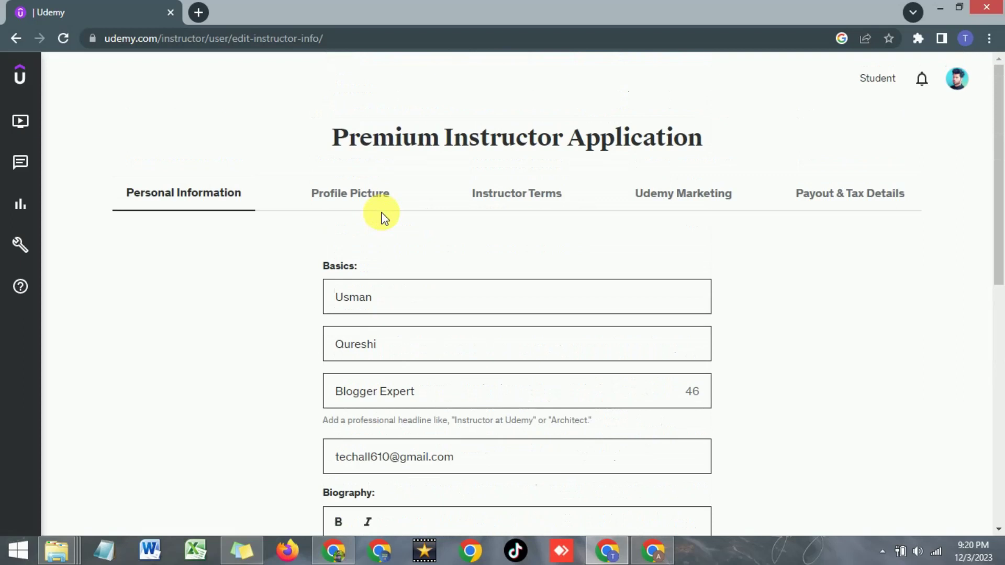
{"action": "scroll", "coordinate": [382, 218], "scroll_direction": "down", "scroll_amount": 7}
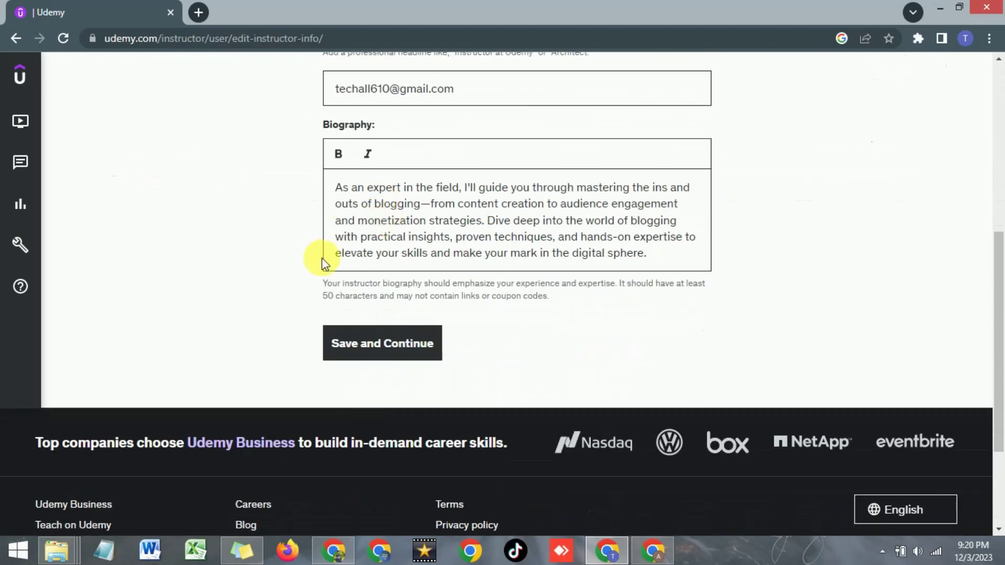
{"action": "left_click", "coordinate": [358, 351]}
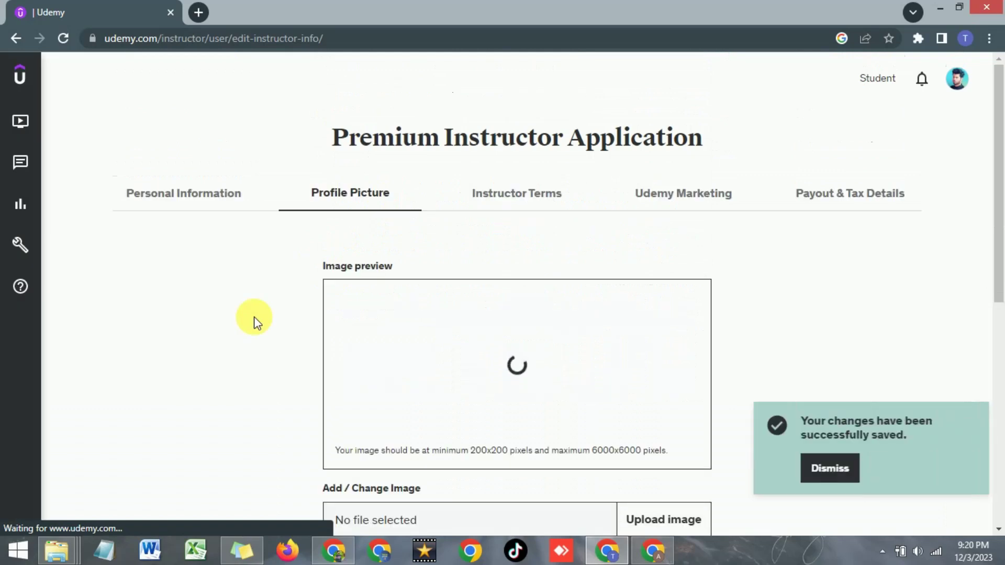
{"action": "scroll", "coordinate": [366, 296], "scroll_direction": "down", "scroll_amount": 4}
{"action": "left_click", "coordinate": [377, 370]}
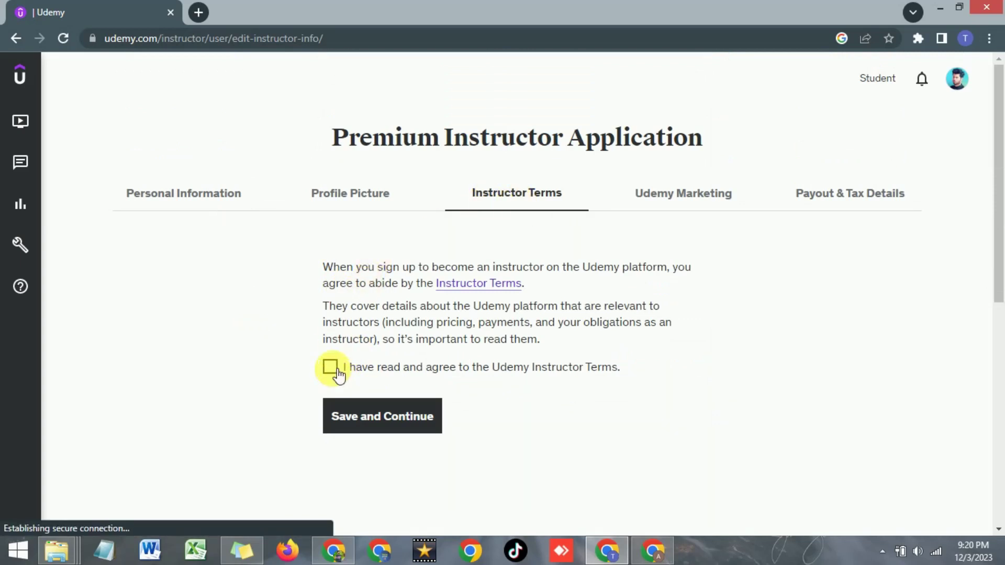
Step: Agree to the Udemy Instructor Terms and save the Udemy Marketing section to reach the payout and tax details
{"action": "left_click", "coordinate": [371, 428]}
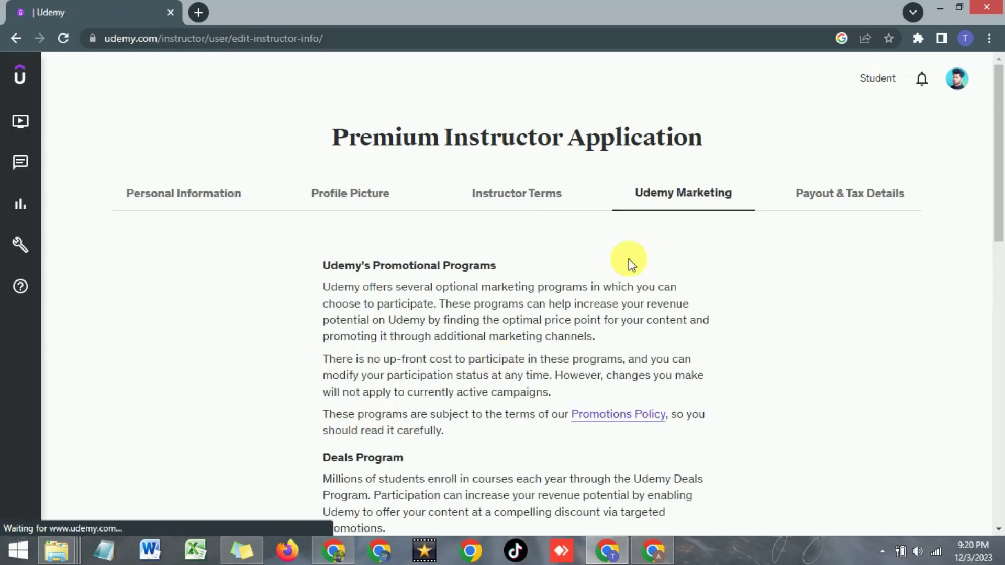
{"action": "scroll", "coordinate": [606, 265], "scroll_direction": "down", "scroll_amount": 10}
{"action": "left_click", "coordinate": [419, 372]}
{"action": "left_click", "coordinate": [815, 473]}
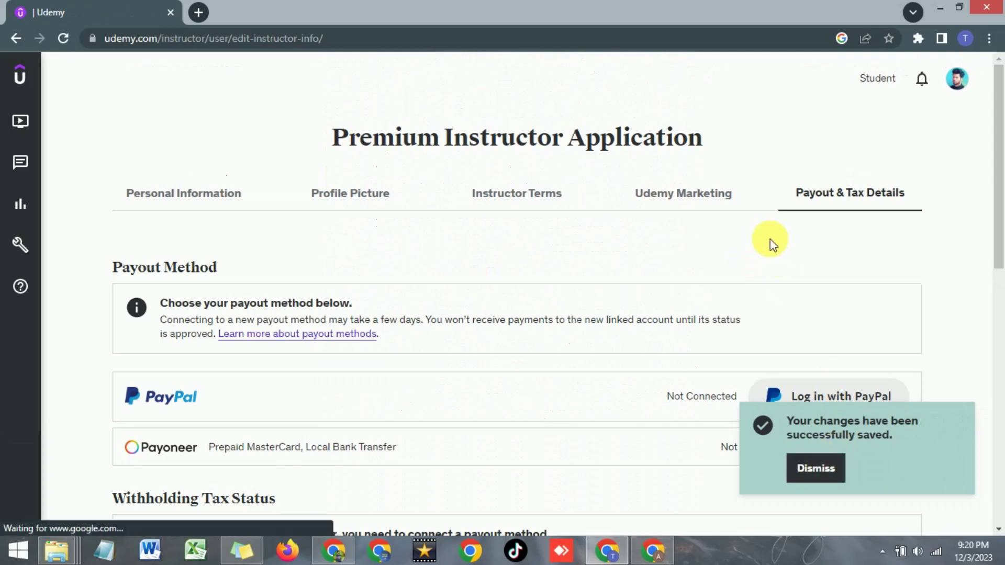
Step: Connect Payoneer as the payout method by signing in with an existing Payoneer account
{"action": "scroll", "coordinate": [999, 189], "scroll_direction": "down", "scroll_amount": 1}
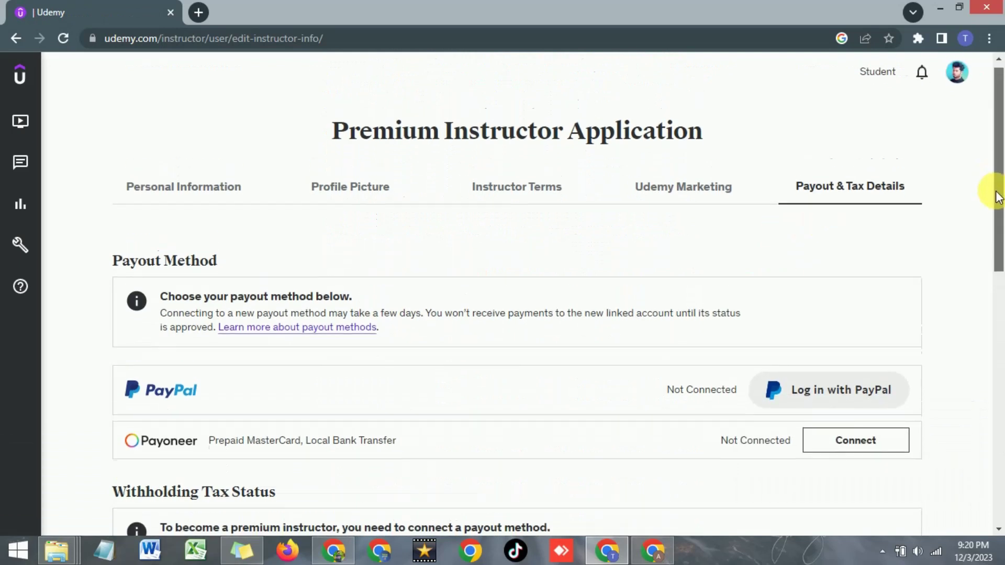
{"action": "scroll", "coordinate": [998, 198], "scroll_direction": "down", "scroll_amount": 1}
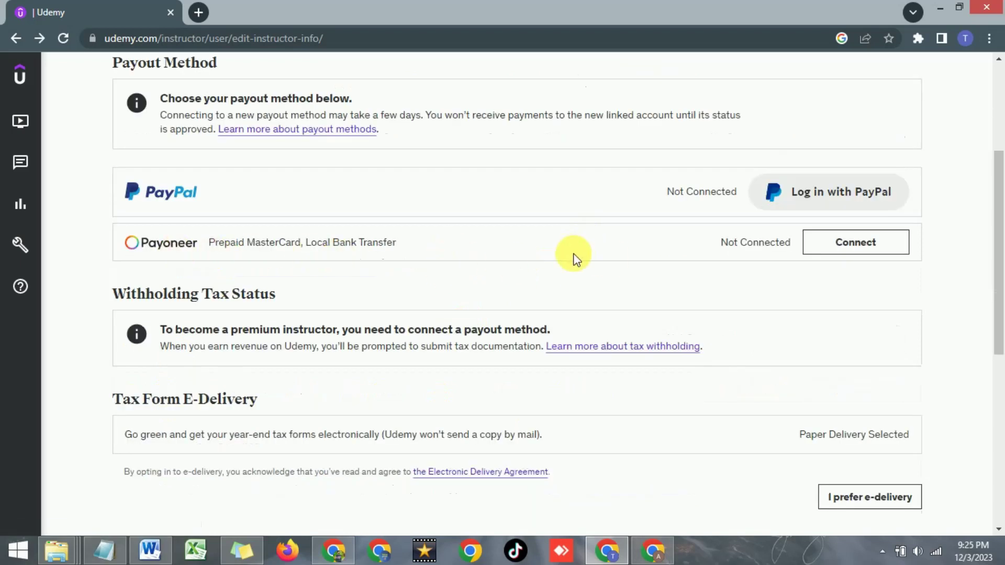
{"action": "left_click", "coordinate": [843, 250]}
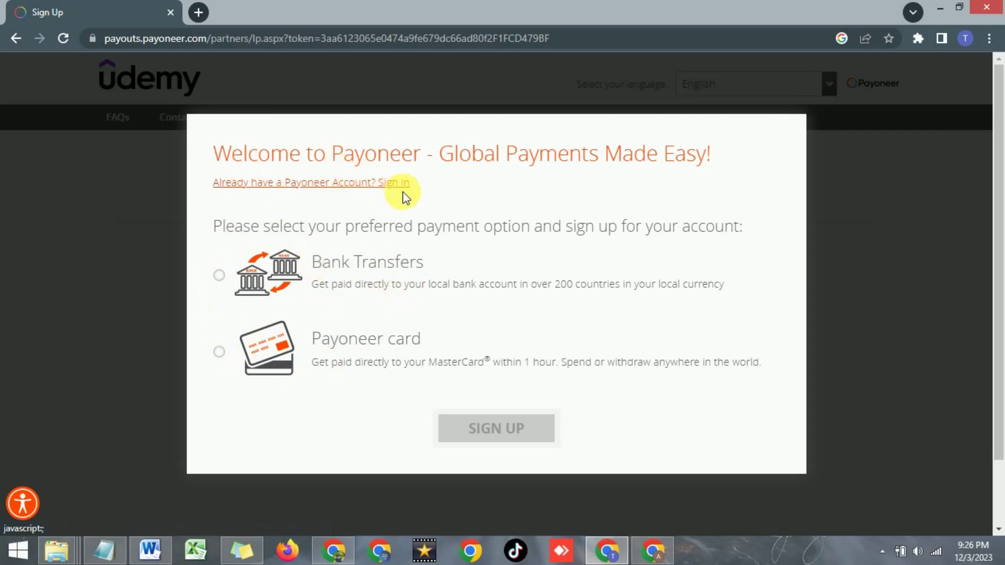
{"action": "left_click", "coordinate": [391, 182]}
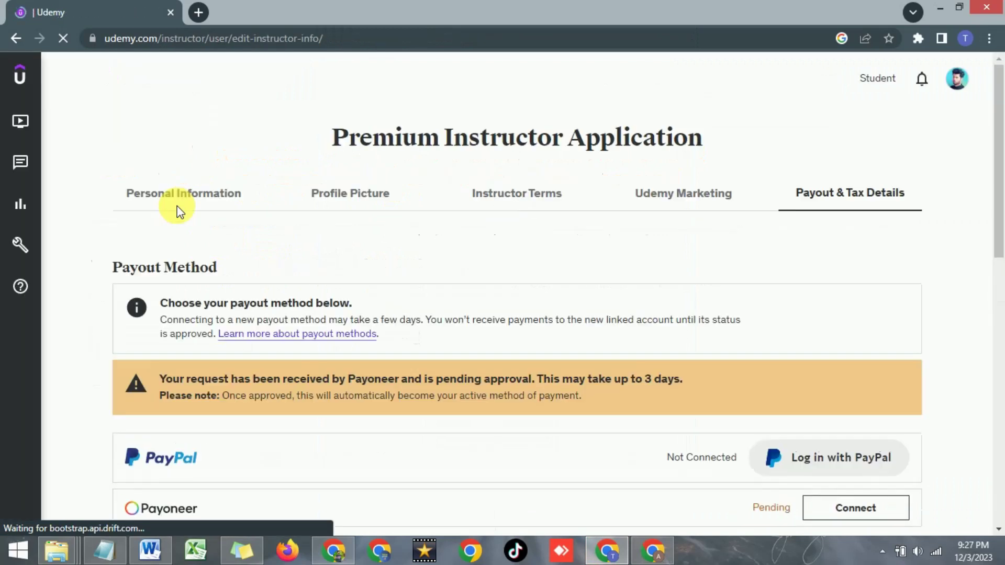
Step: Return to the course's pricing page, set the backup price tier to $19.99 (tier 1) in USD, and save
{"action": "scroll", "coordinate": [366, 269], "scroll_direction": "down", "scroll_amount": 1}
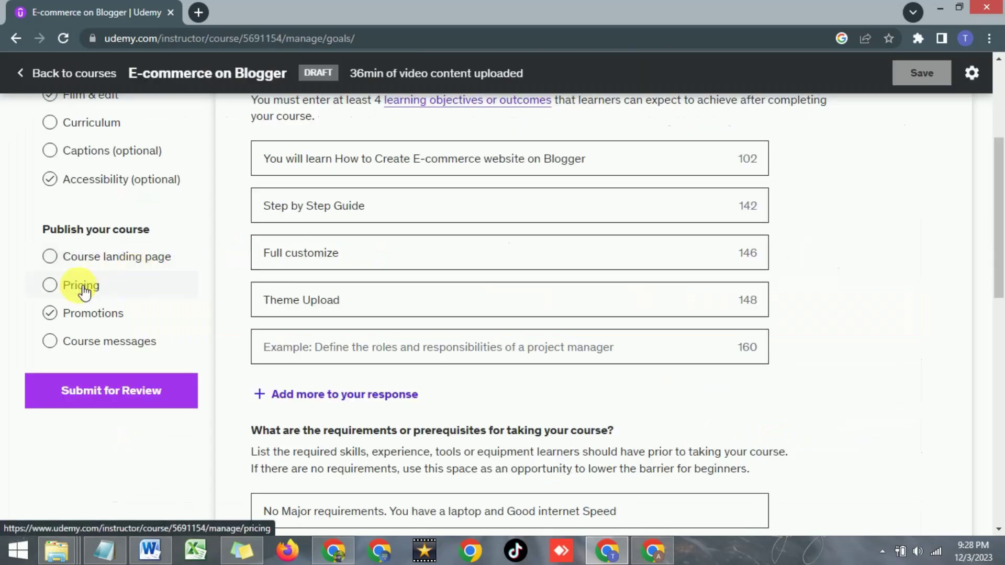
{"action": "left_click", "coordinate": [49, 285]}
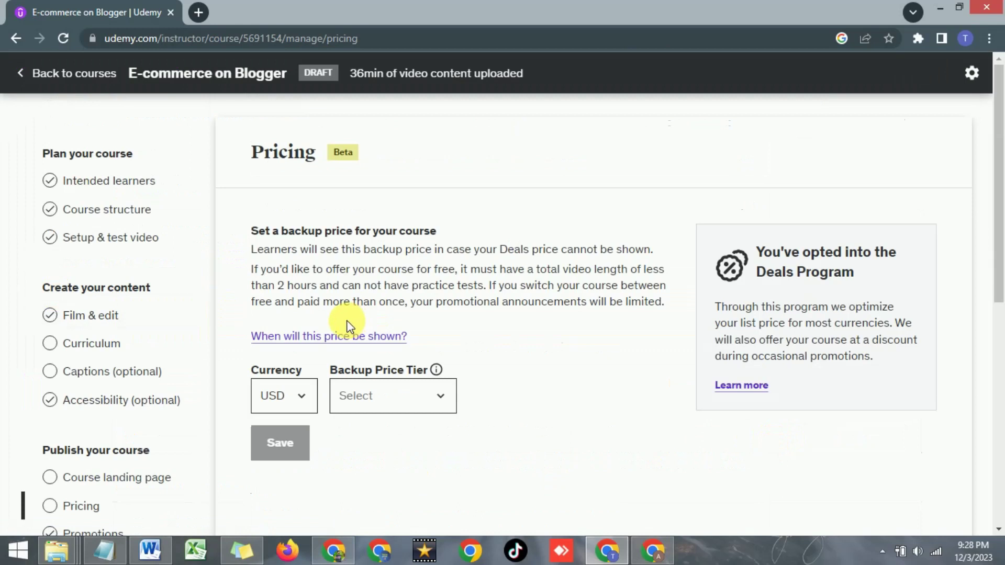
{"action": "scroll", "coordinate": [347, 325], "scroll_direction": "down", "scroll_amount": 1}
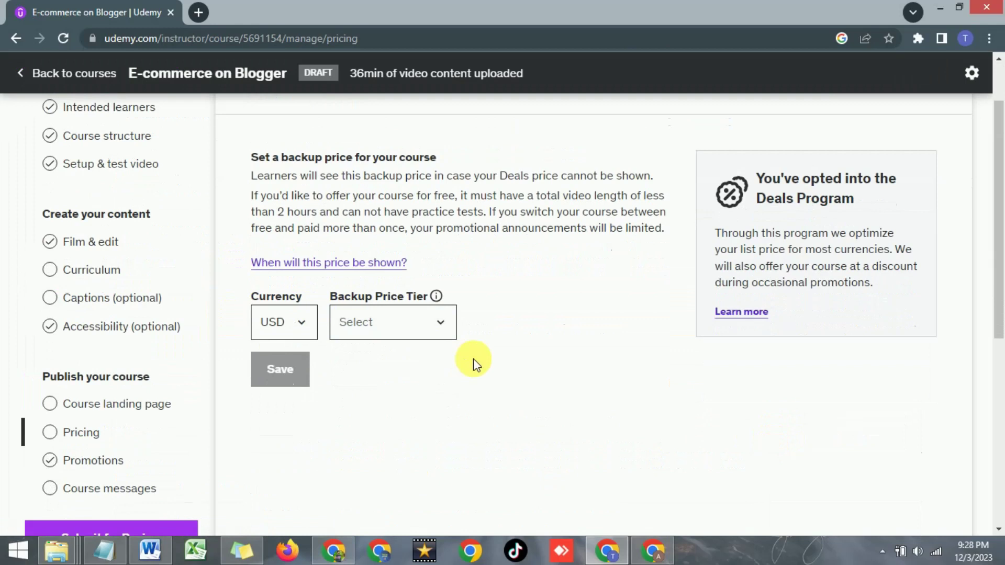
{"action": "left_click", "coordinate": [376, 335]}
{"action": "left_click", "coordinate": [366, 29]}
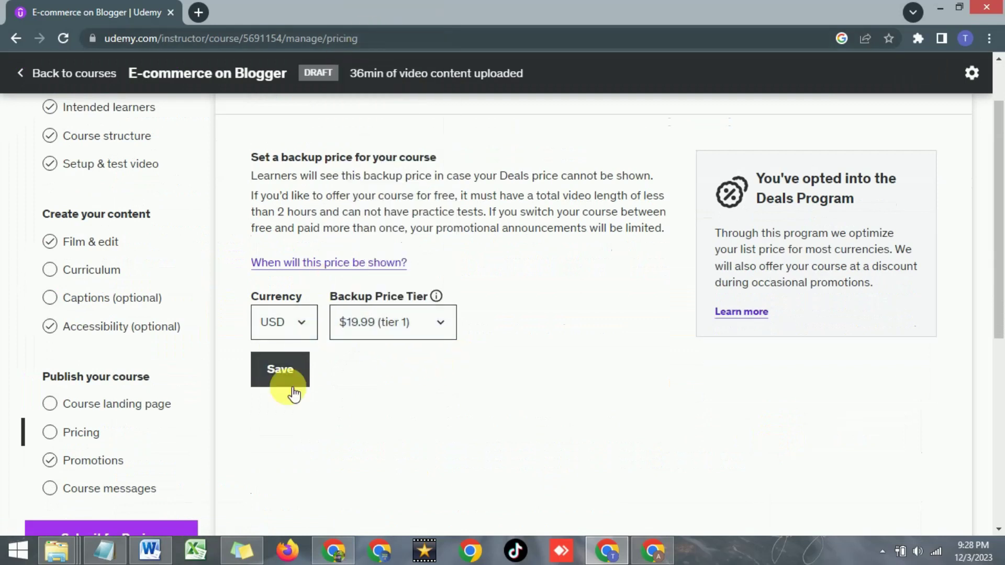
{"action": "left_click", "coordinate": [288, 388]}
{"action": "scroll", "coordinate": [457, 389], "scroll_direction": "up", "scroll_amount": 1}
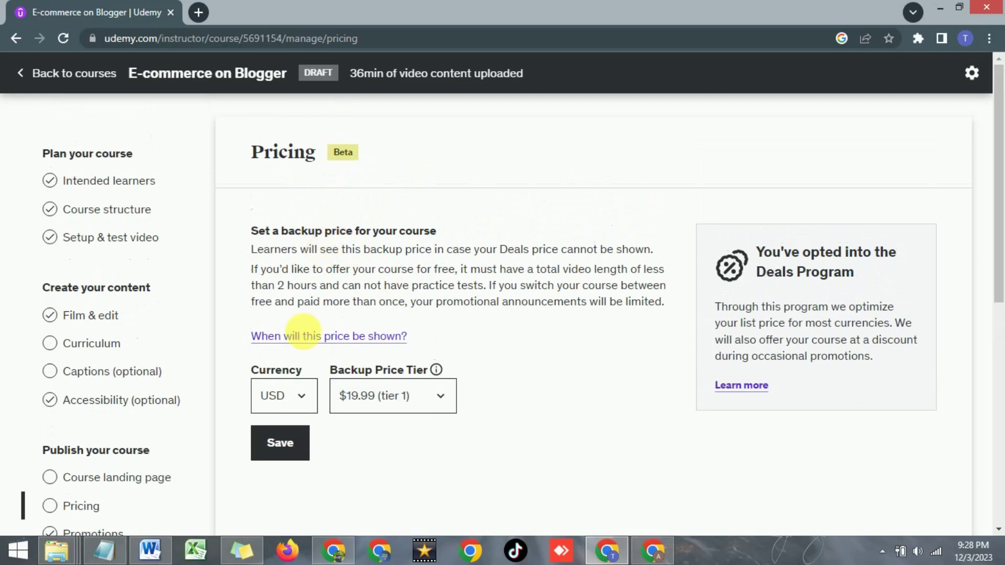
{"action": "left_click", "coordinate": [289, 450]}
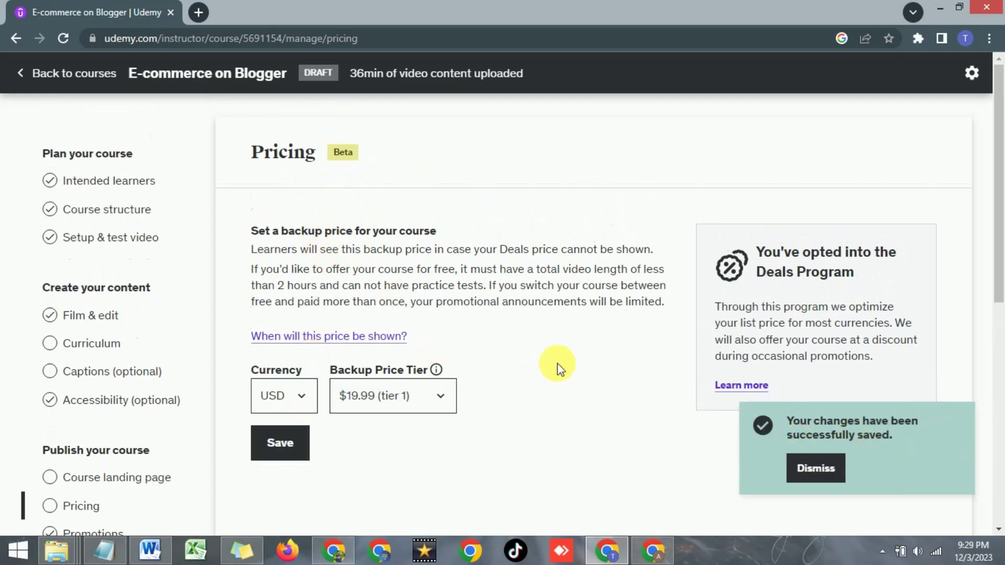
Step: Write the welcome message "Welcome to my course" and the congratulations message "Congratulations you have completed this course" with its first word bold, and save
{"action": "scroll", "coordinate": [559, 367], "scroll_direction": "down", "scroll_amount": 3}
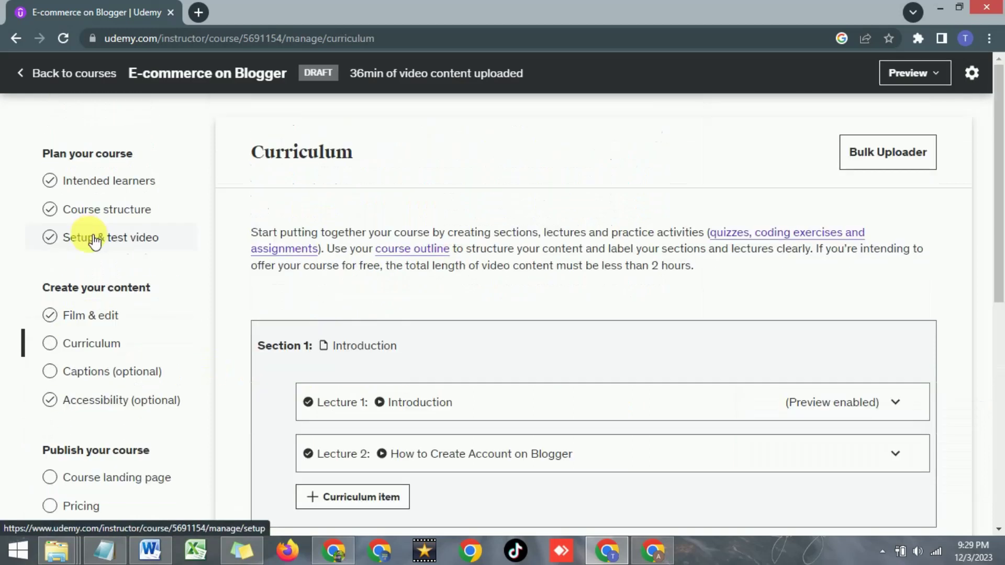
{"action": "scroll", "coordinate": [94, 242], "scroll_direction": "down", "scroll_amount": 3}
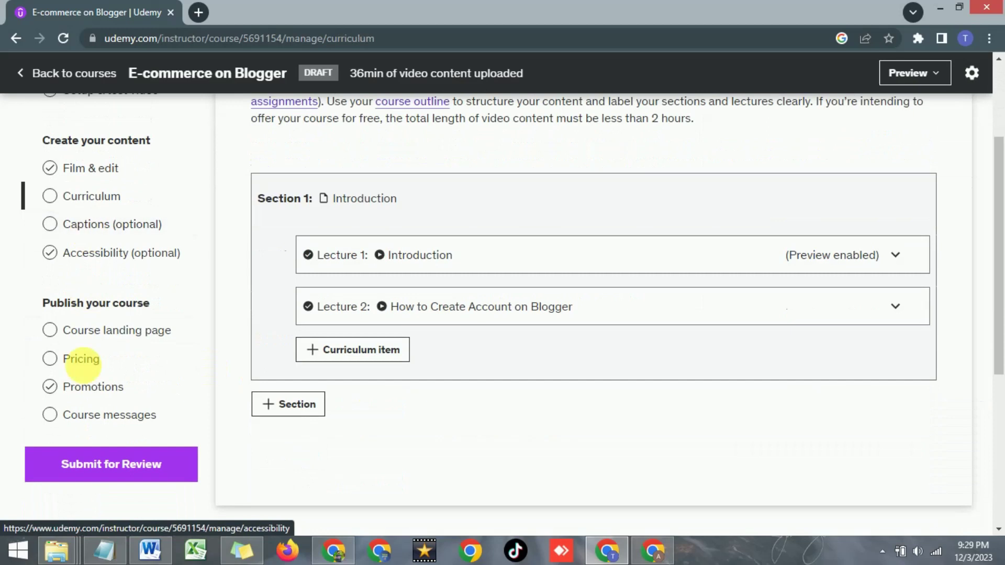
{"action": "left_click", "coordinate": [62, 416]}
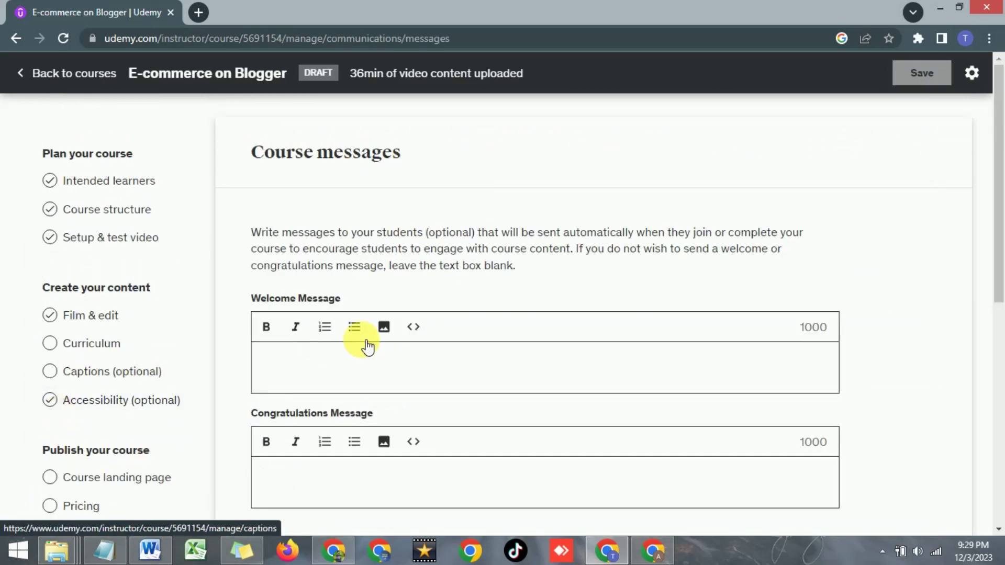
{"action": "scroll", "coordinate": [325, 369], "scroll_direction": "down", "scroll_amount": 3}
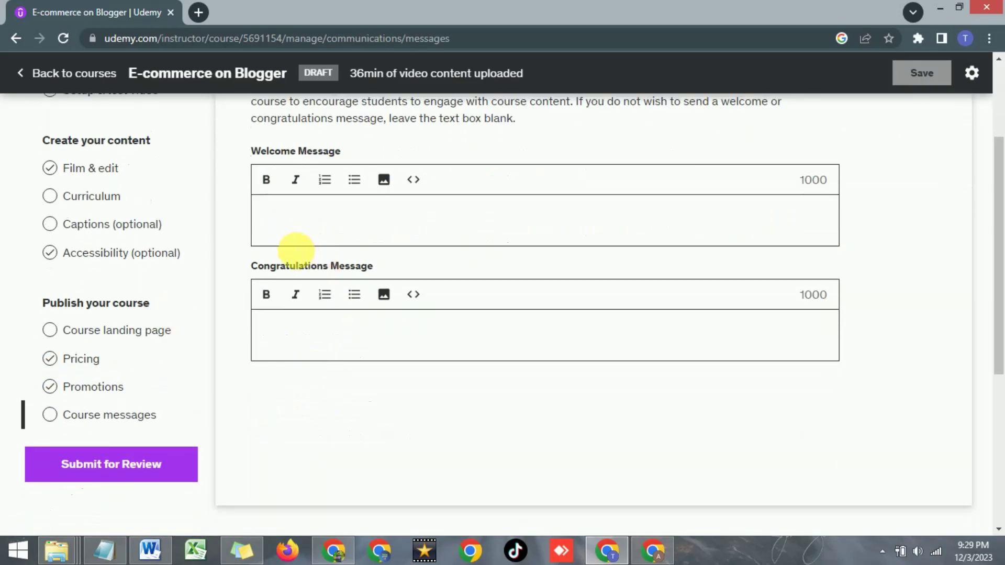
{"action": "scroll", "coordinate": [291, 254], "scroll_direction": "up", "scroll_amount": 2}
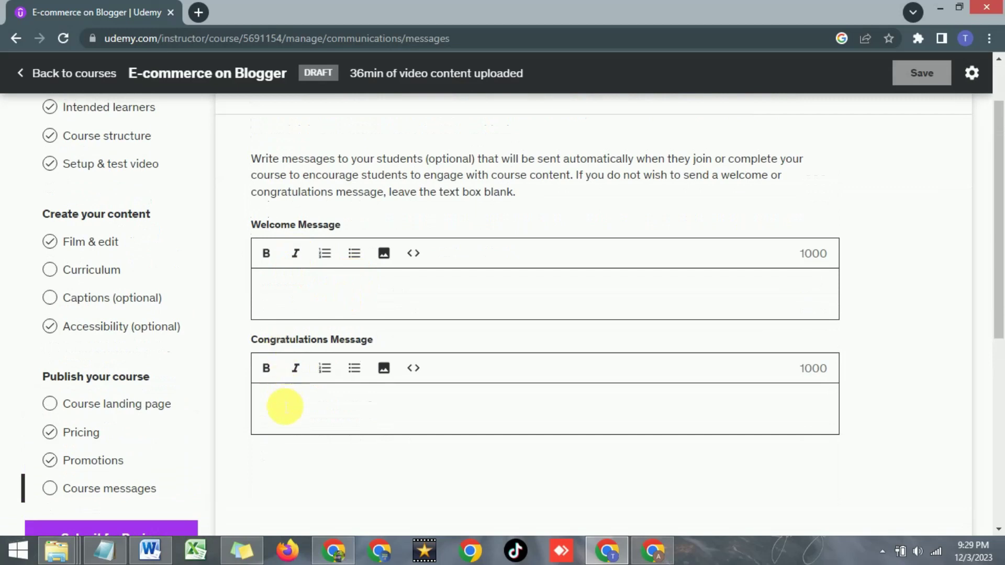
{"action": "left_click", "coordinate": [300, 292]}
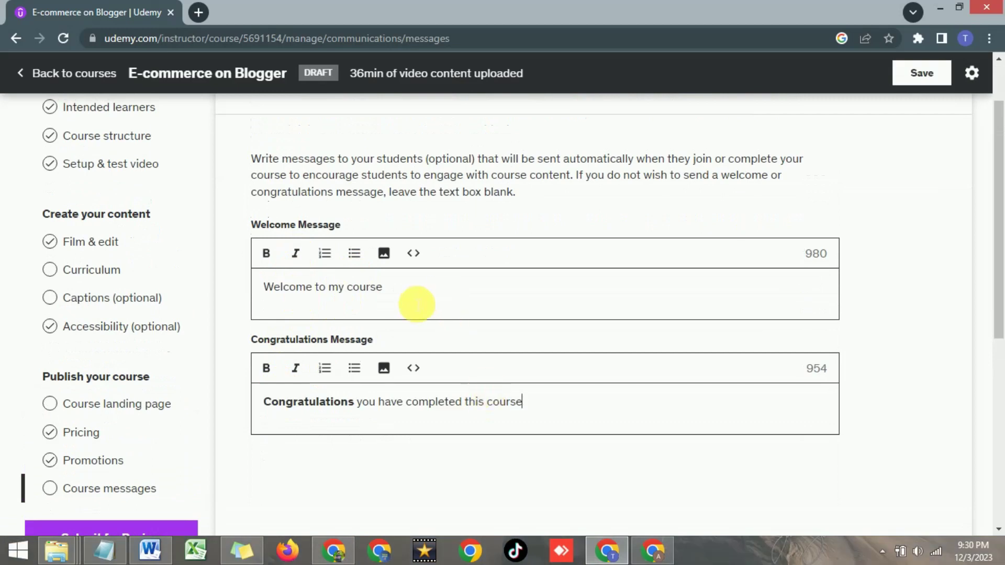
{"action": "left_click", "coordinate": [921, 73]}
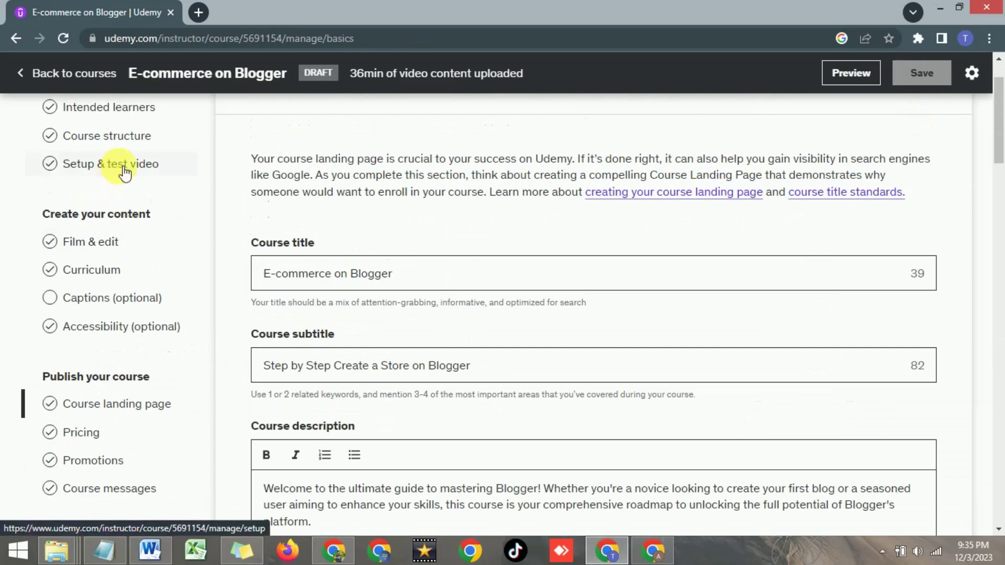
Step: Check the course's setup checklist, submit the course for review, and start the verification process
{"action": "scroll", "coordinate": [124, 173], "scroll_direction": "up", "scroll_amount": 2}
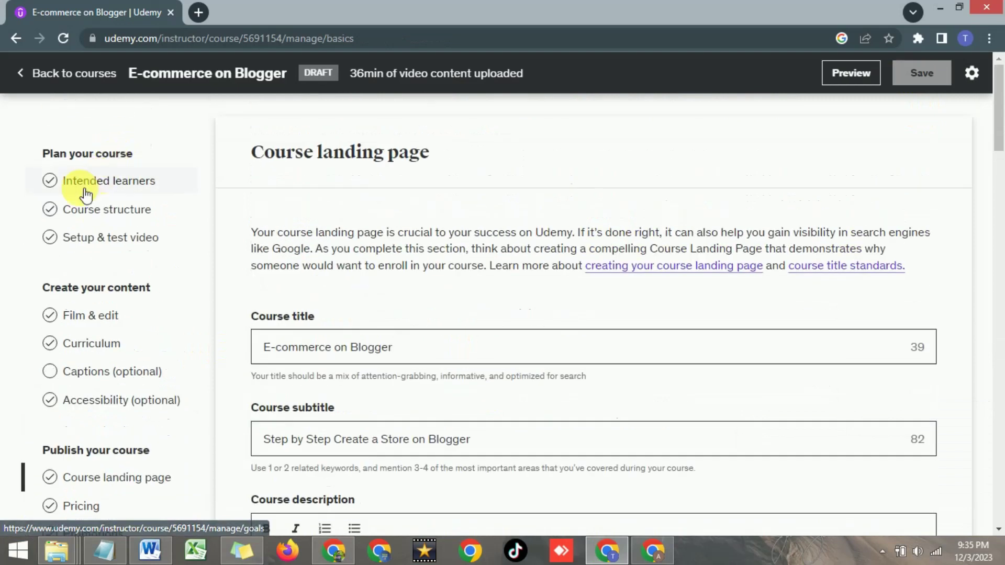
{"action": "scroll", "coordinate": [63, 285], "scroll_direction": "down", "scroll_amount": 3}
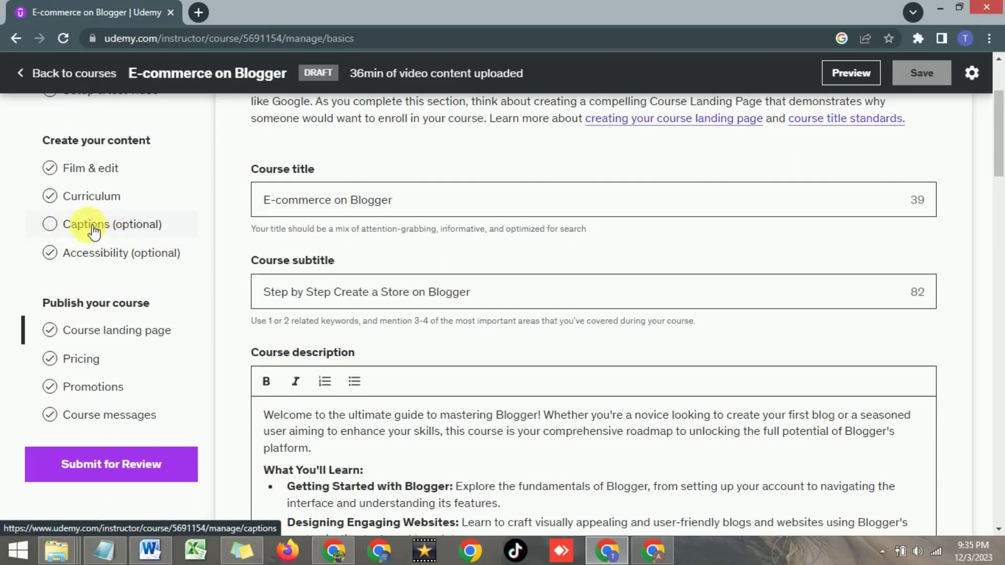
{"action": "left_click", "coordinate": [119, 470]}
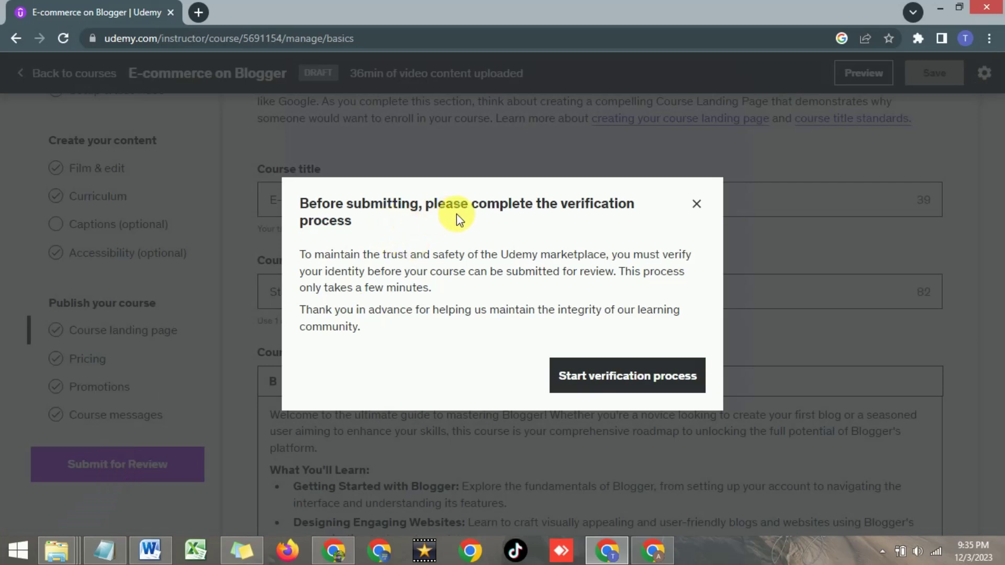
{"action": "left_click", "coordinate": [592, 388]}
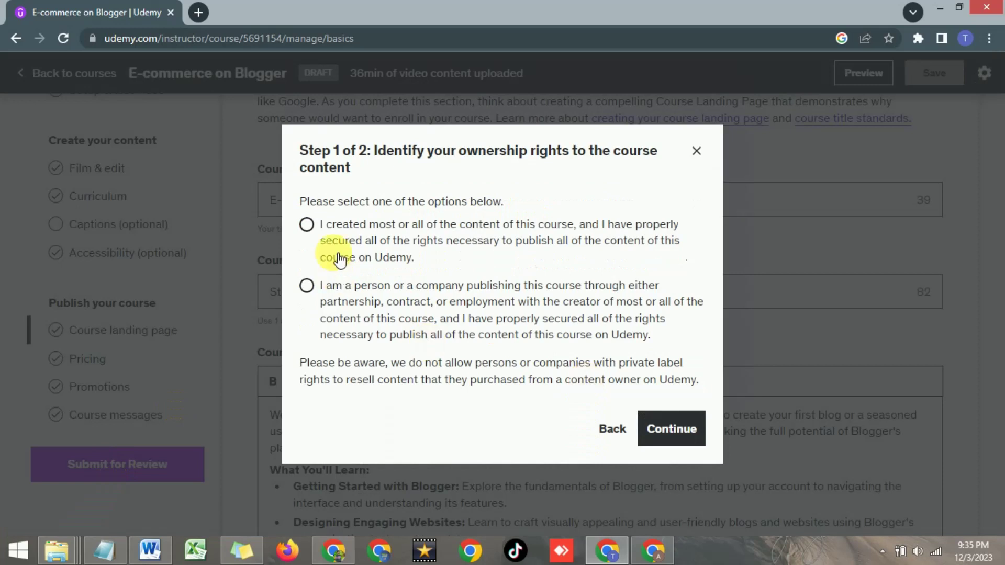
Step: Declare having created most or all of the course content with the rights to publish it, and continue
{"action": "left_click", "coordinate": [307, 224]}
{"action": "left_click", "coordinate": [307, 286]}
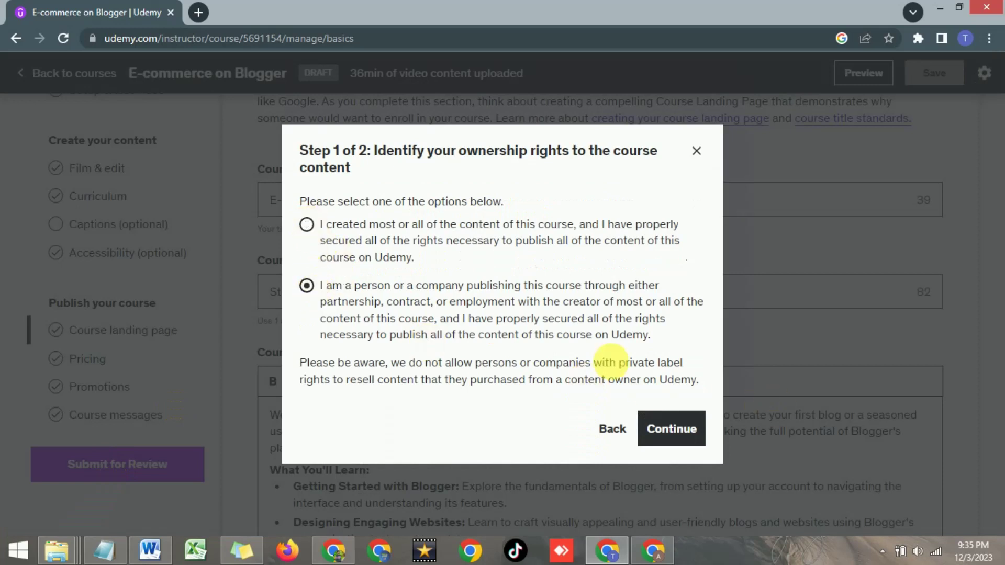
{"action": "left_click", "coordinate": [308, 225]}
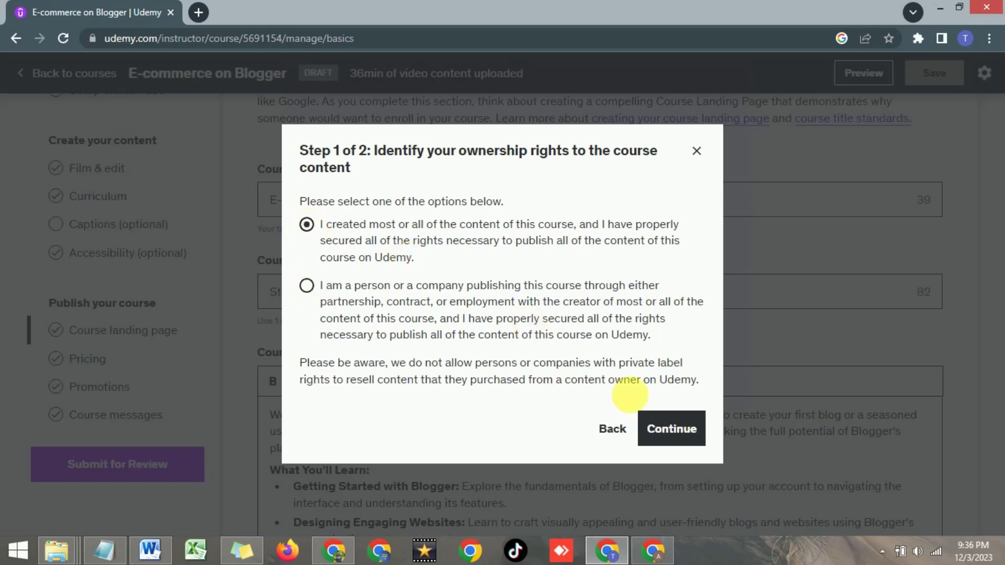
{"action": "left_click", "coordinate": [665, 421]}
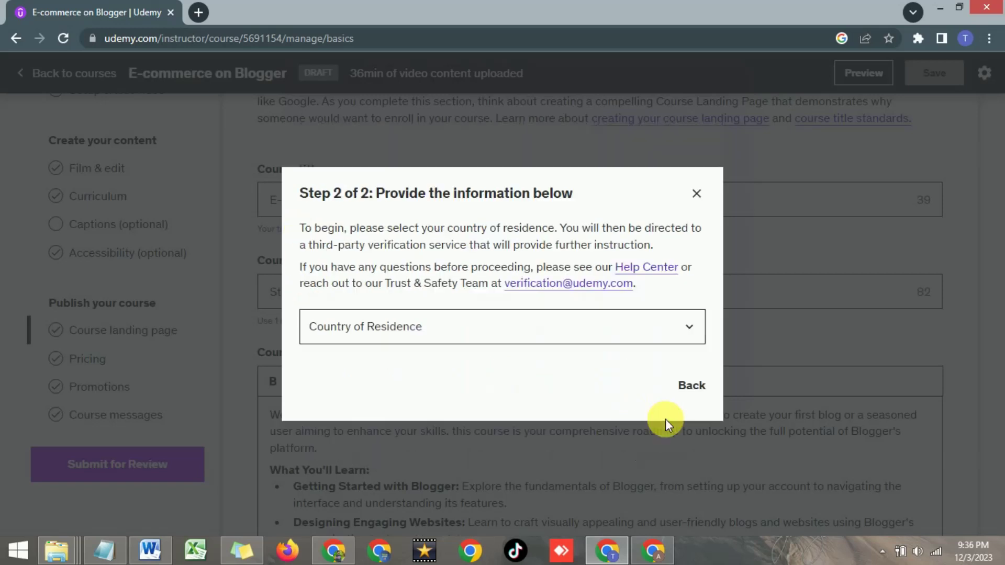
Step: Choose Pakistan as the country of residence and continue to the identity verification information
{"action": "left_click", "coordinate": [521, 339]}
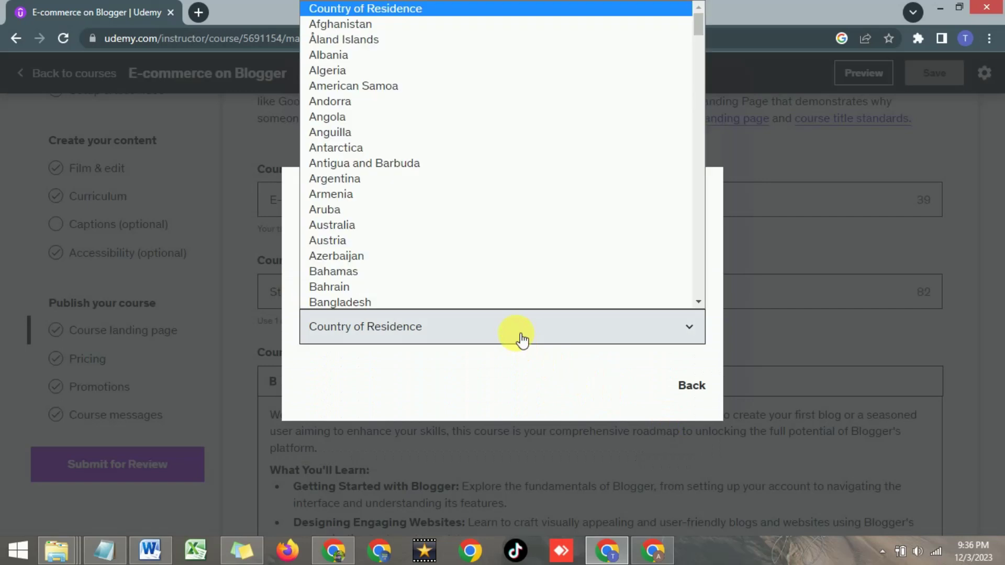
{"action": "key", "text": "p"}
{"action": "left_click", "coordinate": [521, 339]}
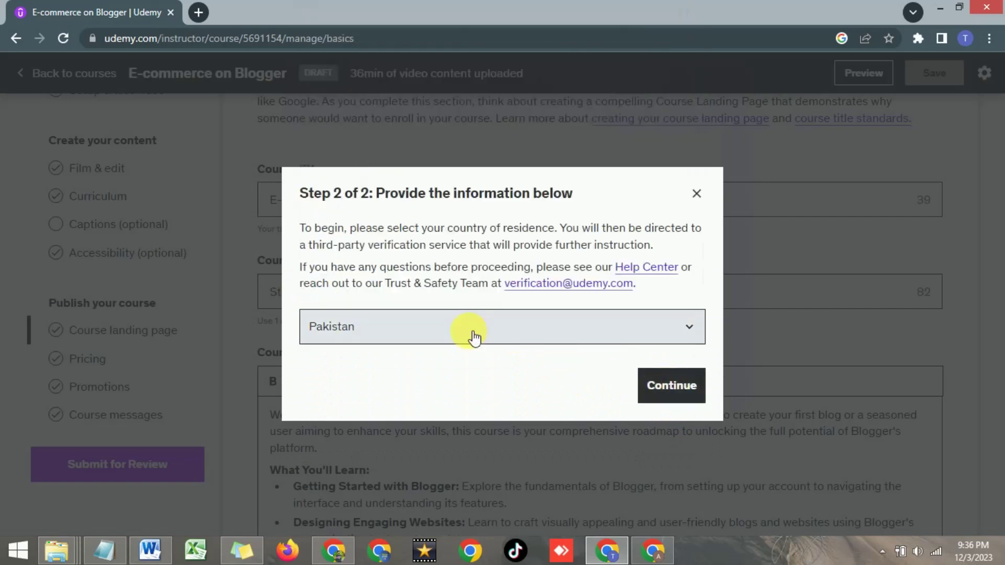
{"action": "left_click", "coordinate": [670, 388]}
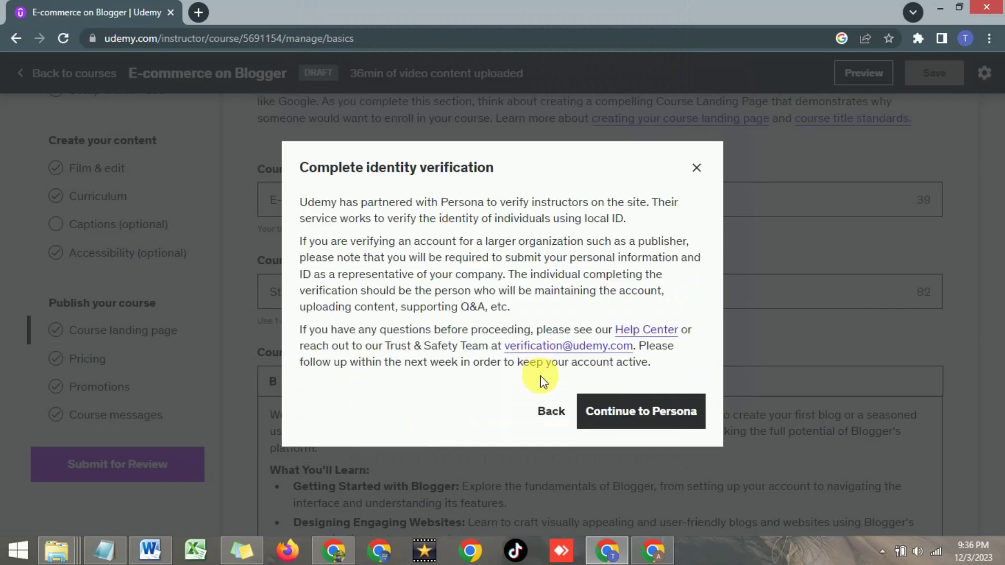
Step: Continue to the Persona verification service and begin the identity verification
{"action": "left_click", "coordinate": [622, 427]}
{"action": "scroll", "coordinate": [514, 263], "scroll_direction": "down", "scroll_amount": 1}
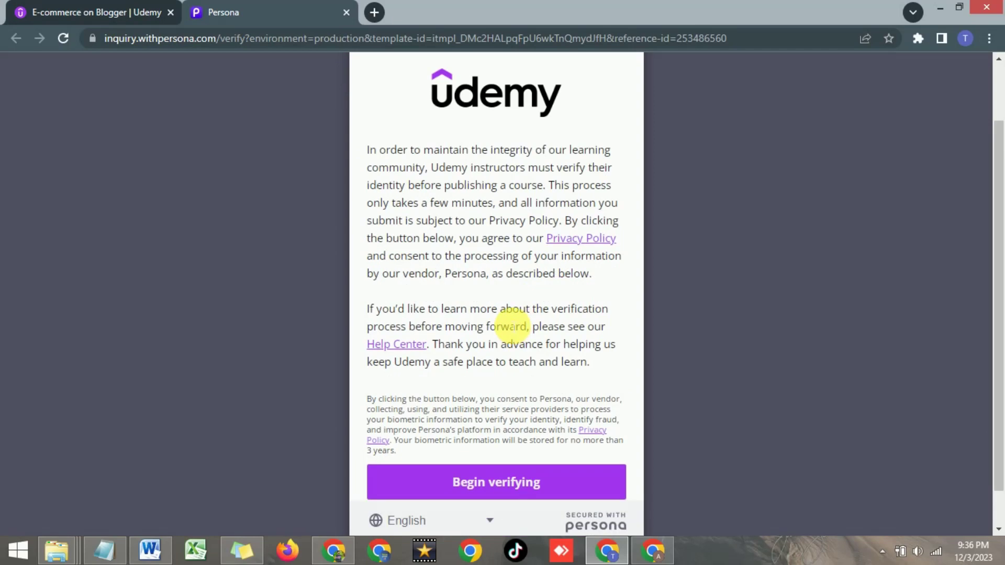
{"action": "left_click", "coordinate": [495, 485]}
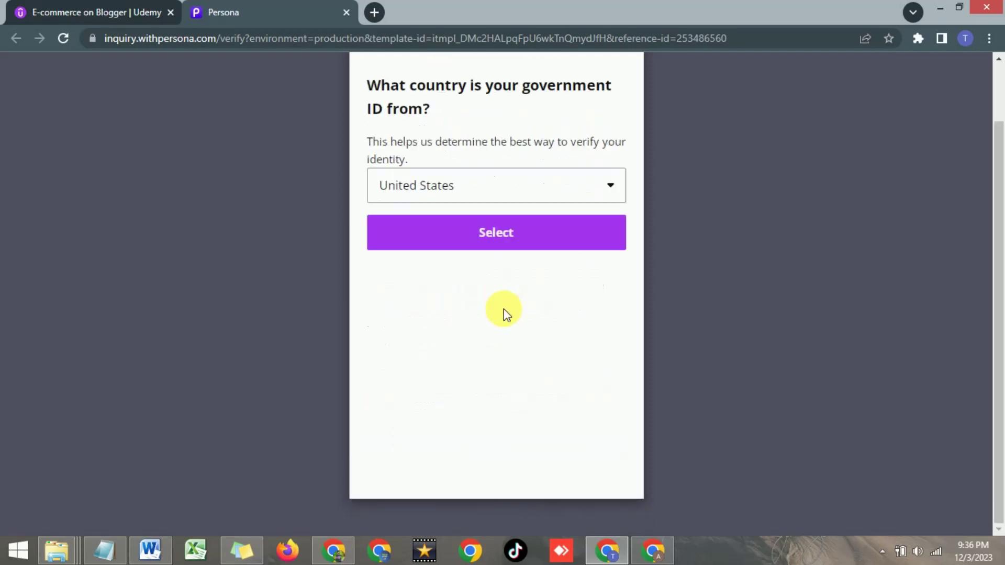
Step: Set Pakistan as the country of the government ID and confirm the selection
{"action": "left_click", "coordinate": [483, 198]}
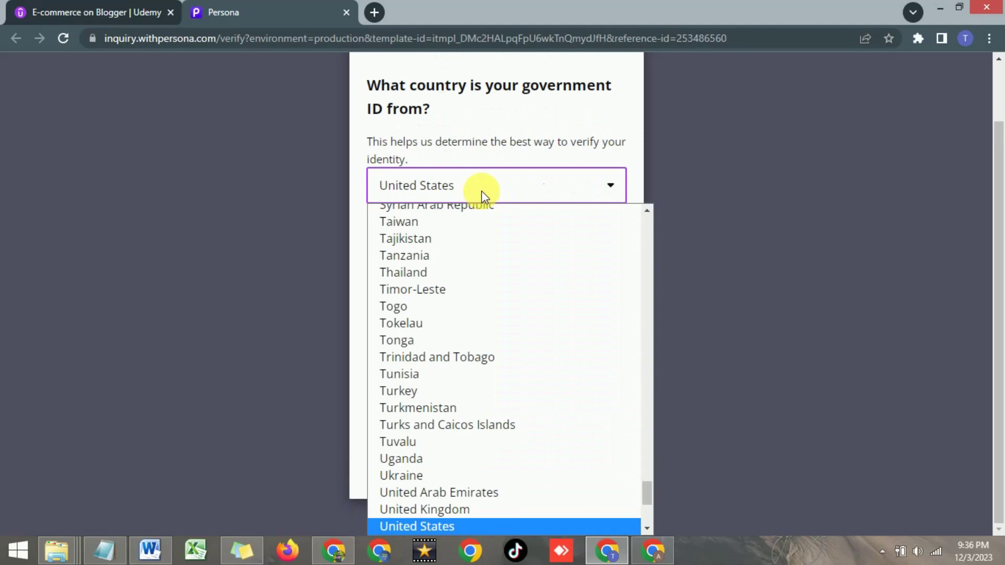
{"action": "key", "text": "p"}
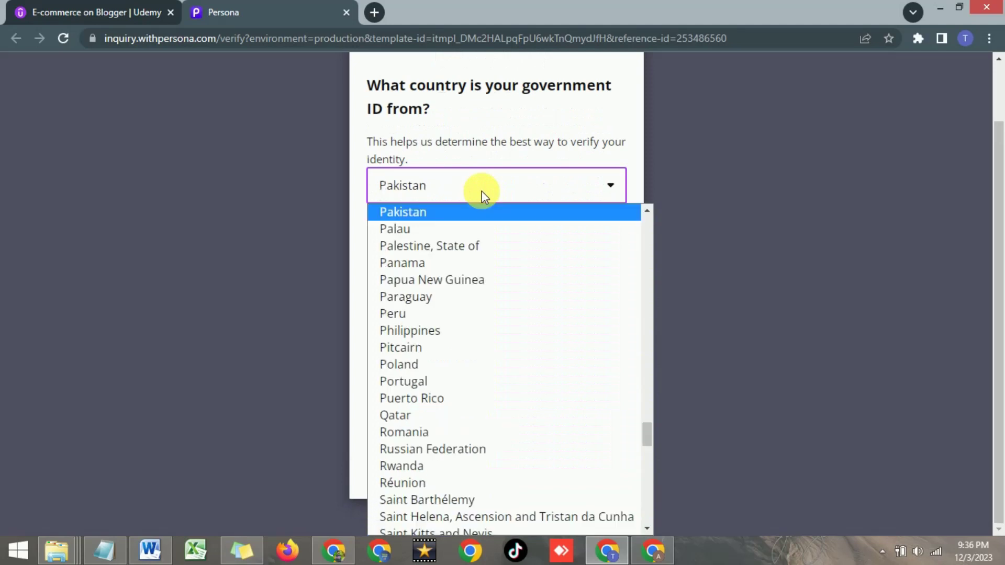
{"action": "left_click", "coordinate": [463, 216]}
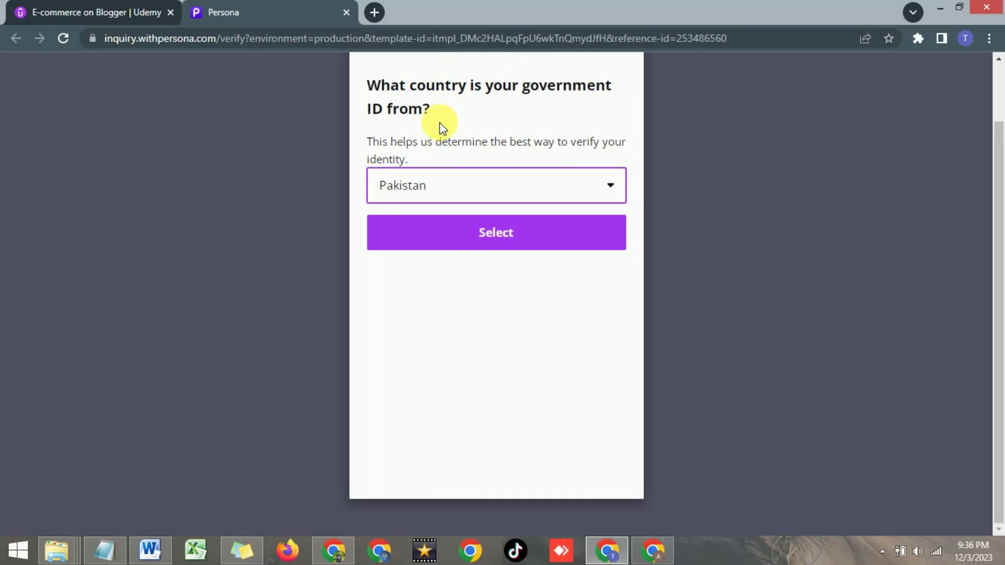
{"action": "left_click", "coordinate": [490, 239]}
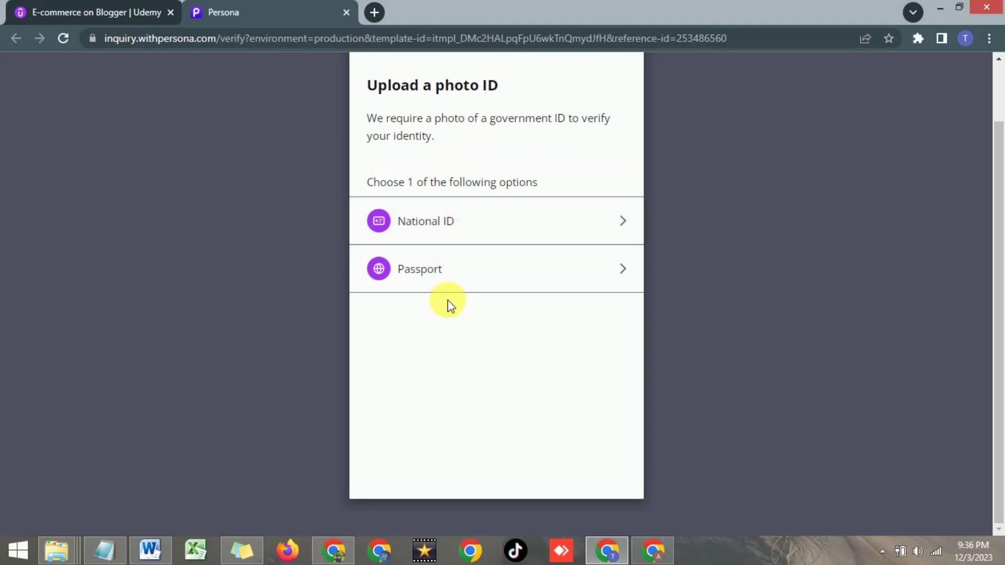
Step: Choose National ID as the photo ID type and upload a photo of the card
{"action": "left_click", "coordinate": [475, 221]}
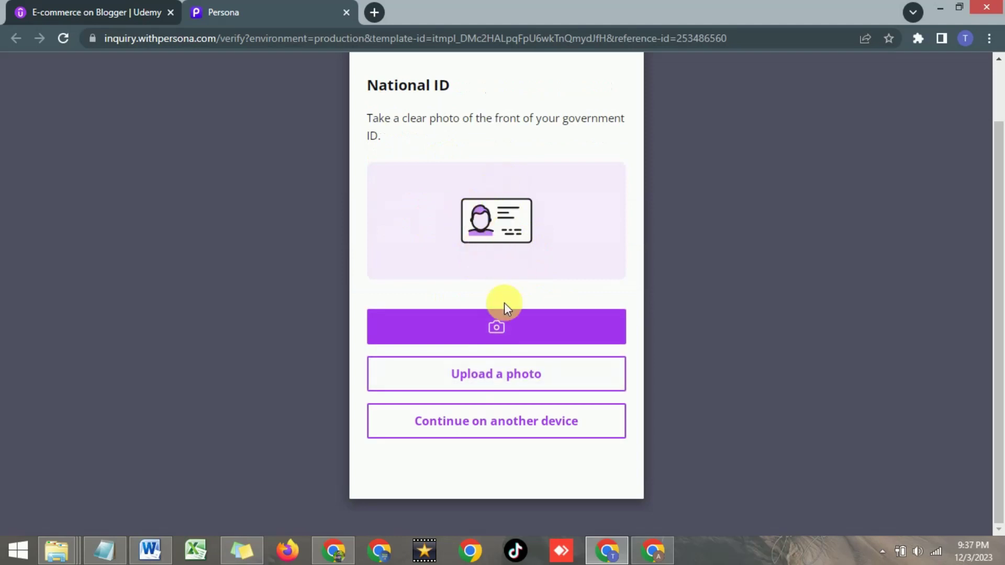
{"action": "left_click", "coordinate": [494, 377]}
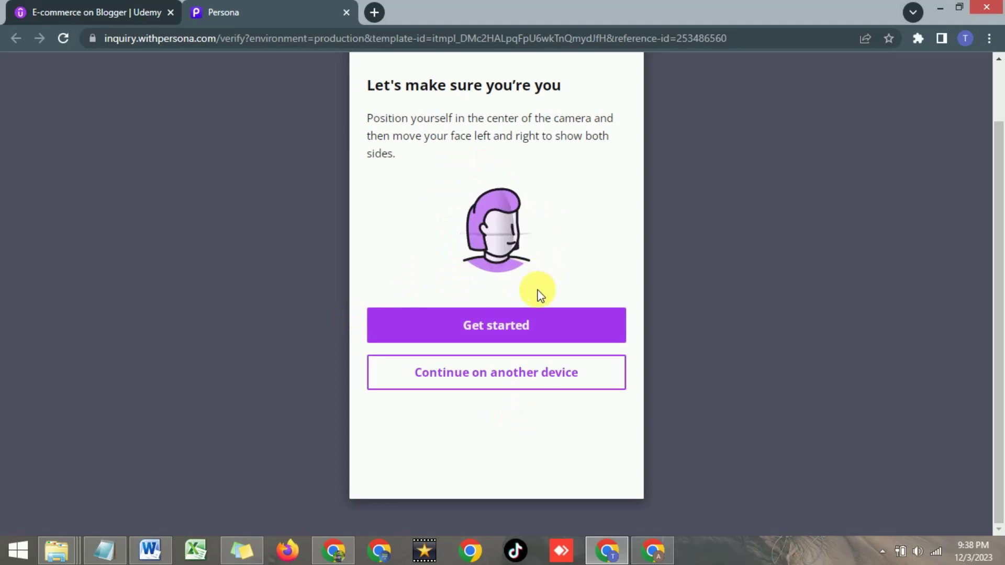
Step: Try to start the camera face check, and switch to continuing the verification on another device
{"action": "left_click", "coordinate": [494, 329]}
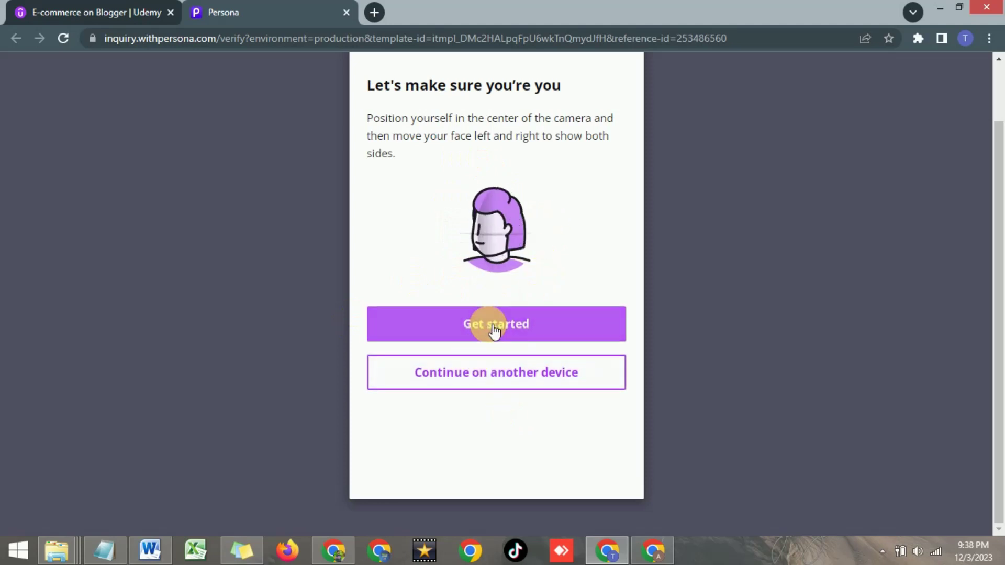
{"action": "left_click", "coordinate": [509, 331]}
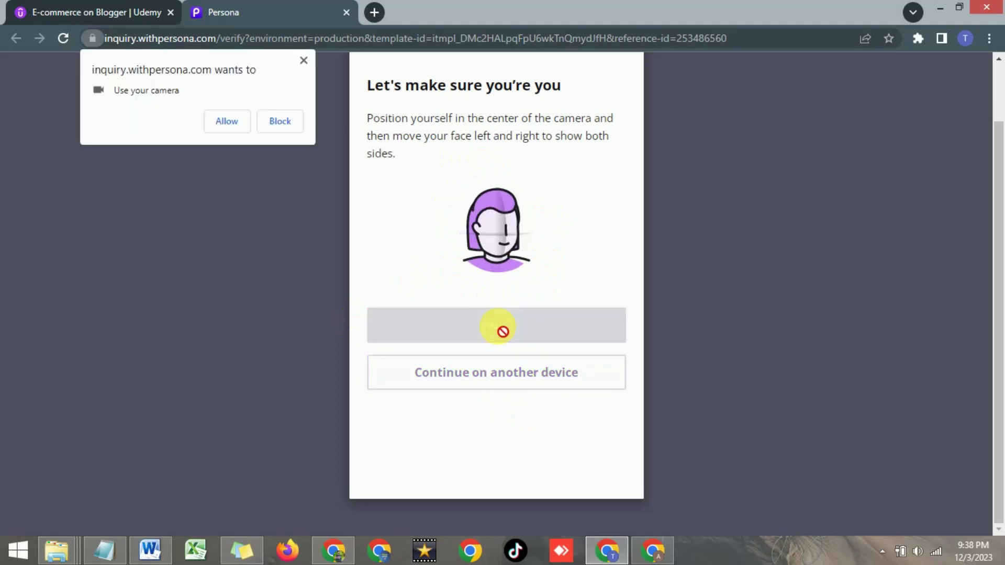
{"action": "left_click", "coordinate": [486, 382]}
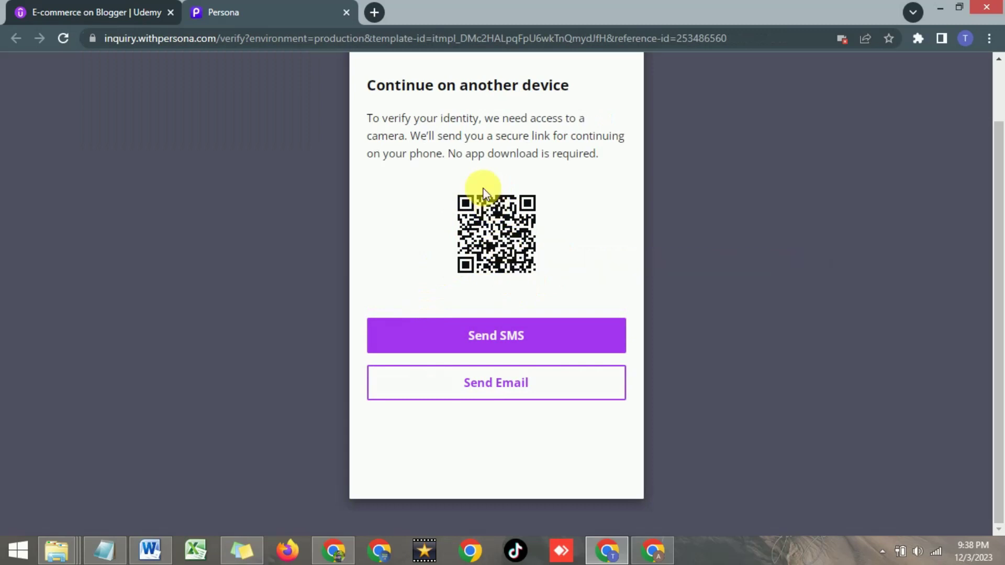
Step: Choose email delivery for the secure verification link, enter the email address and send the link
{"action": "left_click", "coordinate": [476, 386]}
{"action": "left_click", "coordinate": [439, 220]}
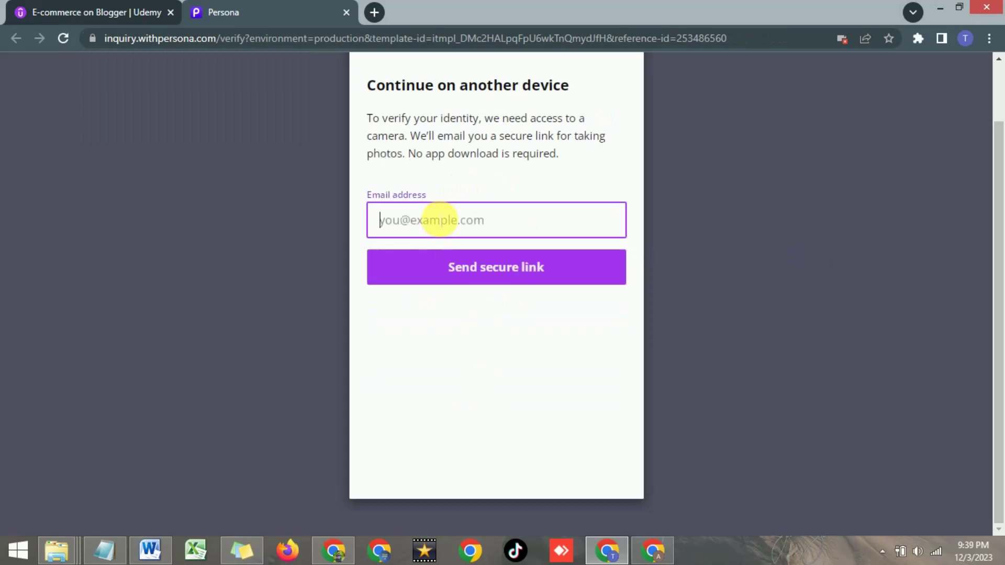
{"action": "type", "text": "roc"}
{"action": "left_click", "coordinate": [470, 273]}
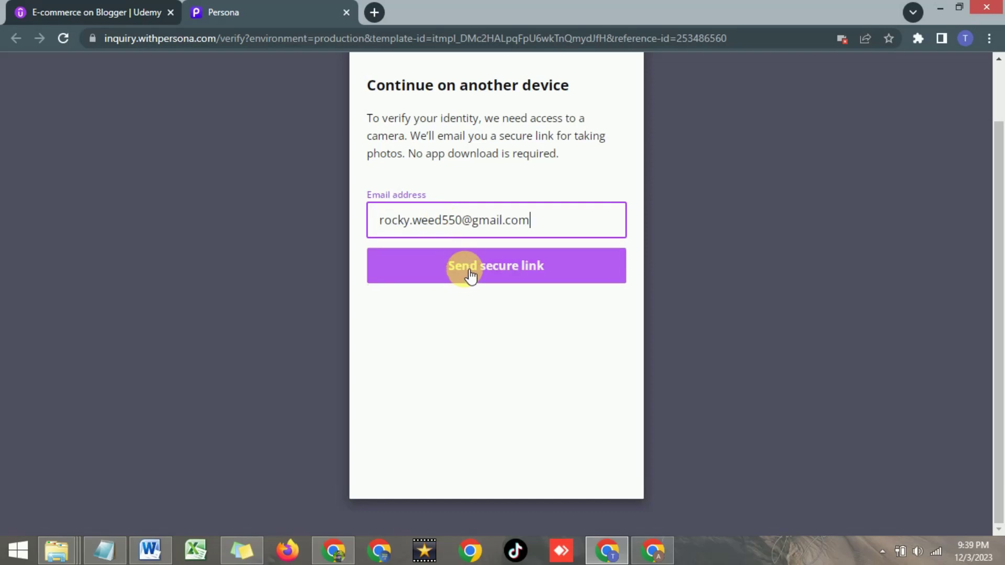